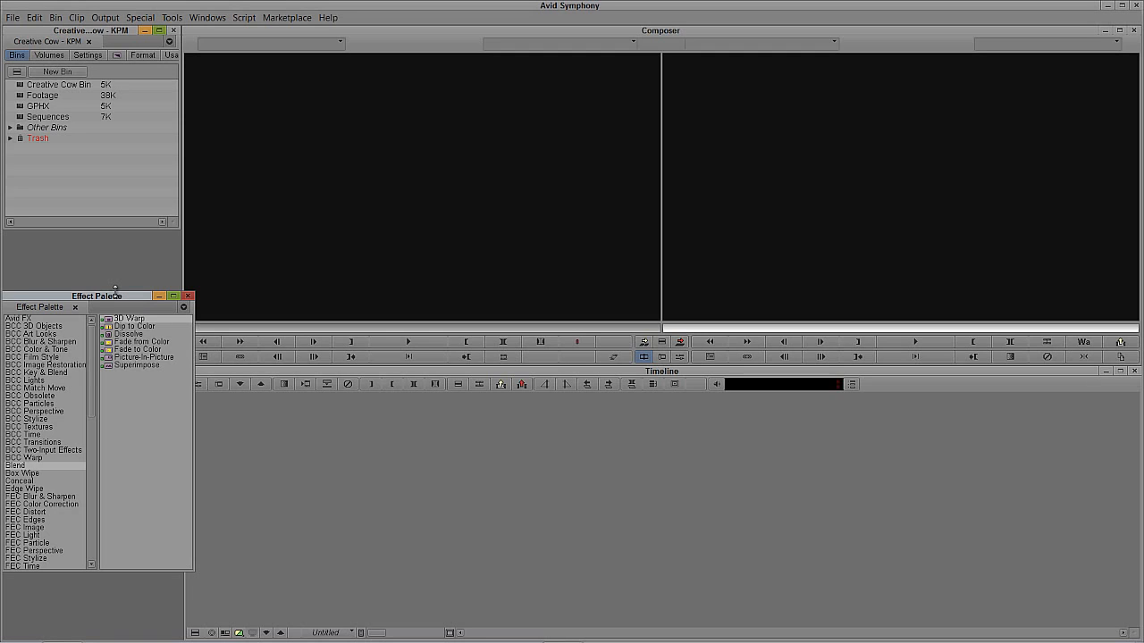
# - Close the Effect Palette and open the Sequences and Motocross bins, widening the Motocross window to show its columns
pyautogui.click(187, 296)
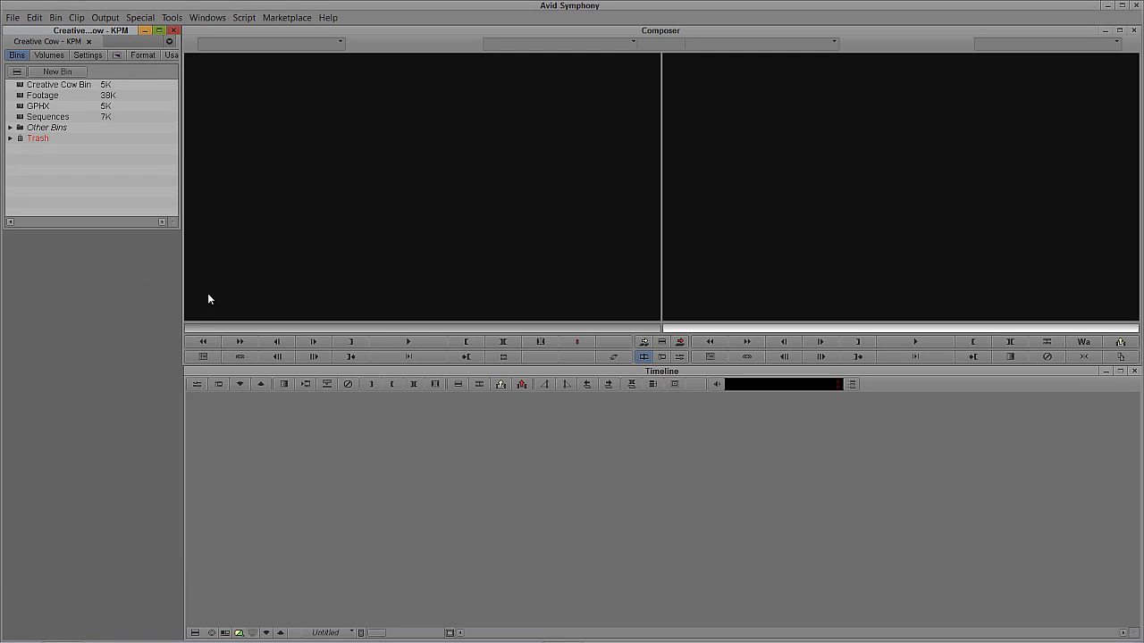
pyautogui.doubleClick(21, 117)
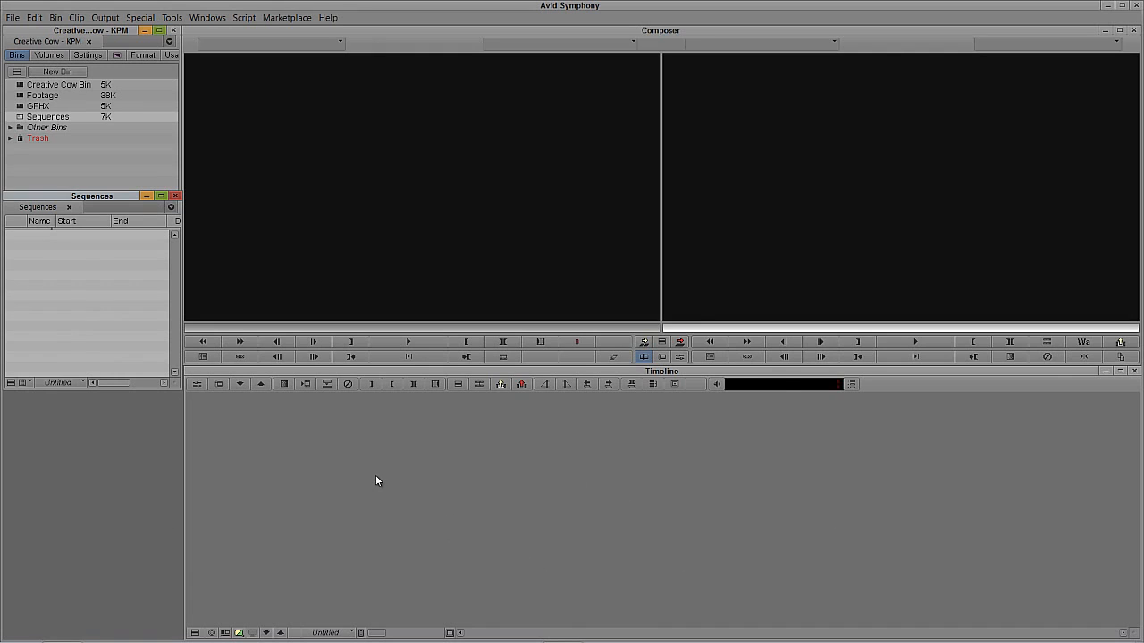
pyautogui.click(10, 128)
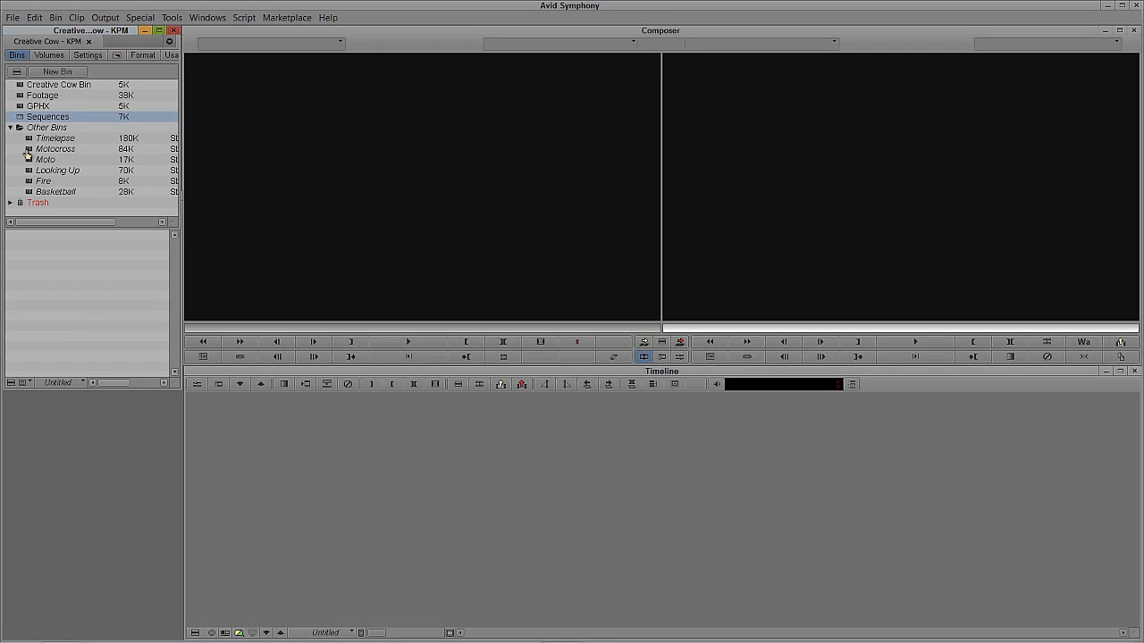
pyautogui.click(28, 150)
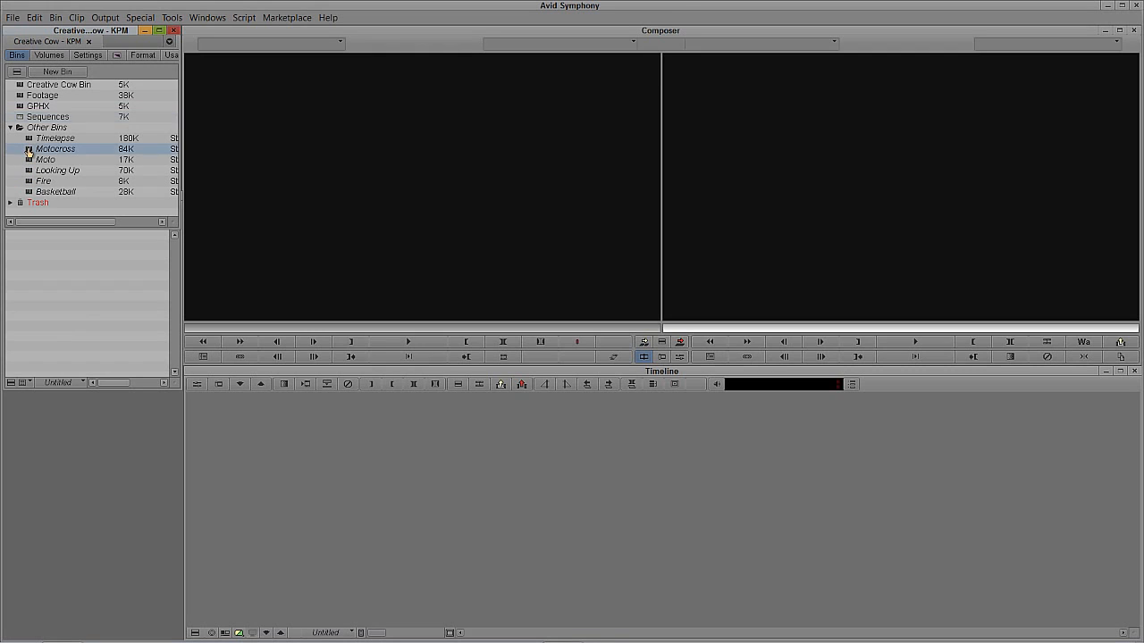
pyautogui.doubleClick(28, 150)
pyautogui.moveTo(166, 607); pyautogui.dragTo(681, 628)
# - Sort the Motocross clips by Duration, switching between ascending and descending order and leaving the longest clip first
pyautogui.click(259, 361)
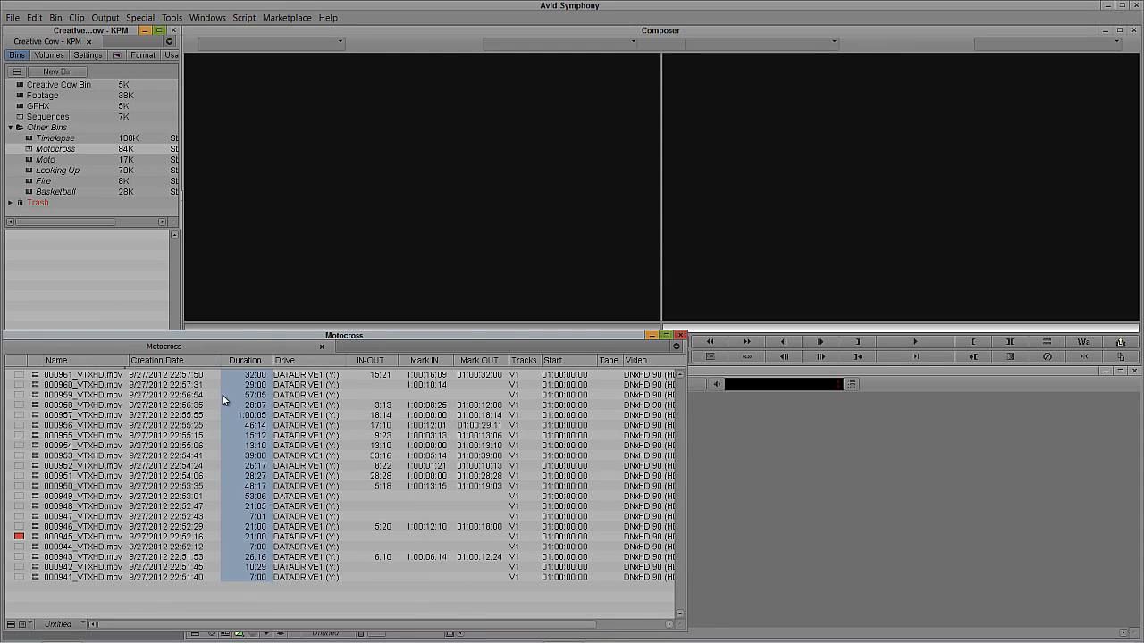
pyautogui.hotkey('ctrl', 'e')
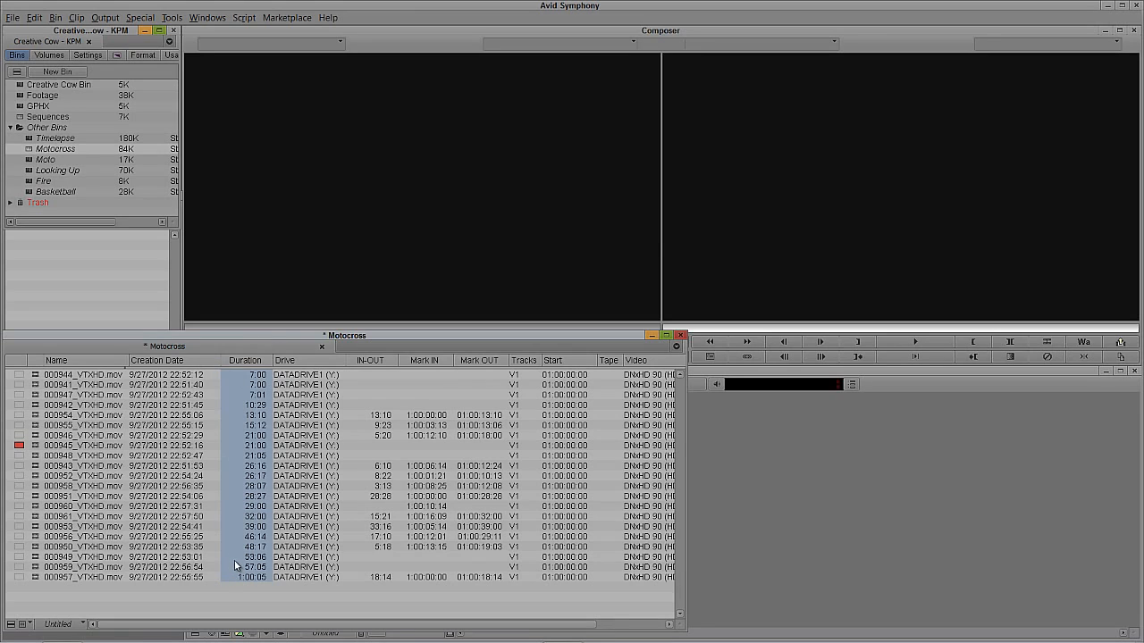
pyautogui.hotkey('ctrl', 'alt', 'e')
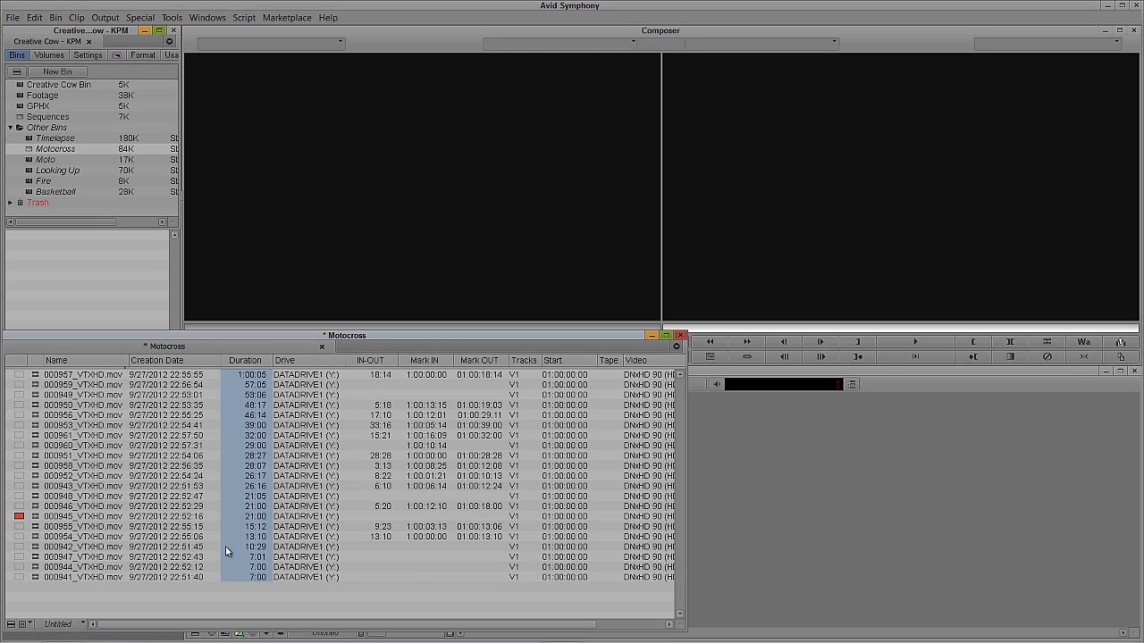
pyautogui.hotkey('ctrl', 'e')
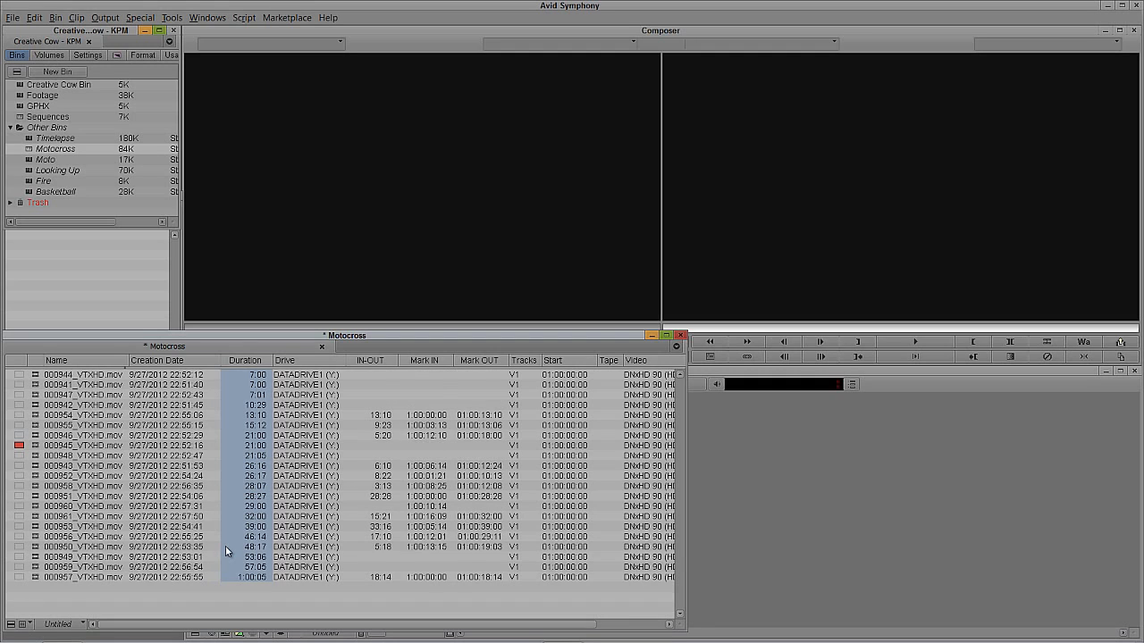
pyautogui.hotkey('ctrl', 'alt', 'e')
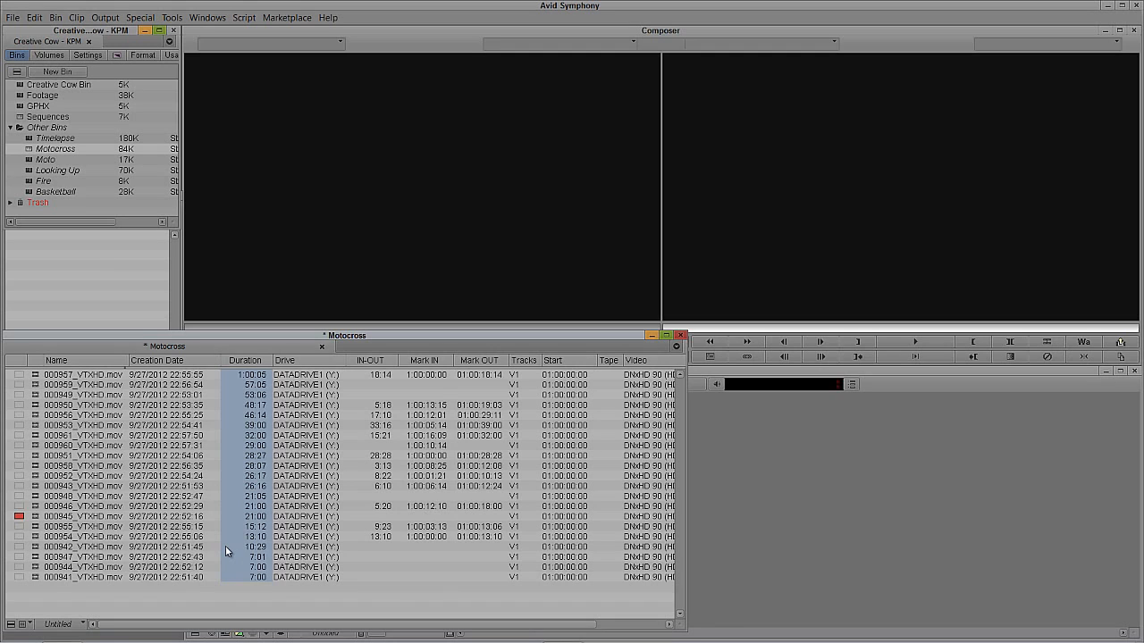
# - Load the longest Motocross clip, 000957_VTXHD.mov, into the source monitor and narrow the bin window to uncover the timeline
pyautogui.moveTo(172, 337); pyautogui.dragTo(165, 390)
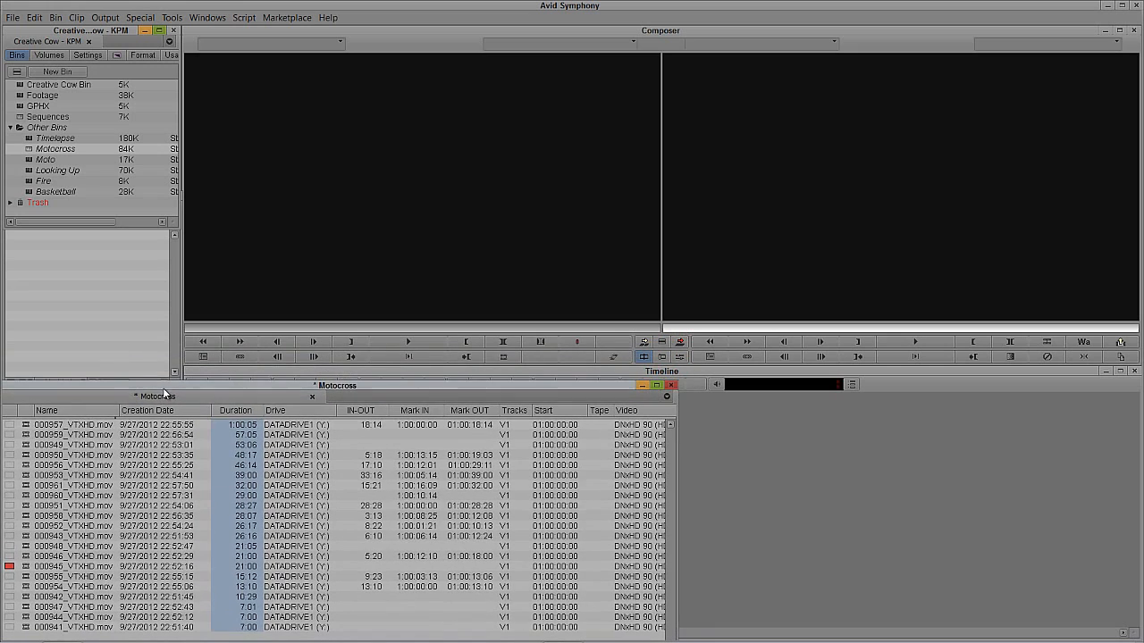
pyautogui.moveTo(26, 425); pyautogui.dragTo(344, 281)
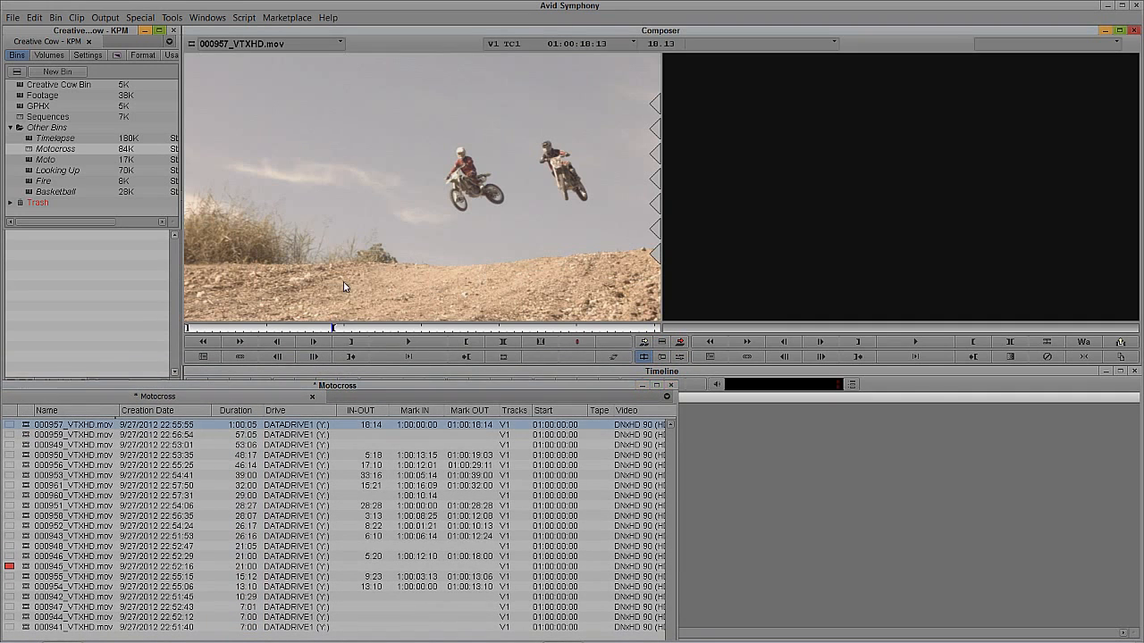
pyautogui.click(557, 386)
pyautogui.moveTo(678, 459); pyautogui.dragTo(168, 459)
# - Splice the full length of 000957_VTXHD.mov into a new sequence stored in the Sequences bin
pyautogui.click(436, 229)
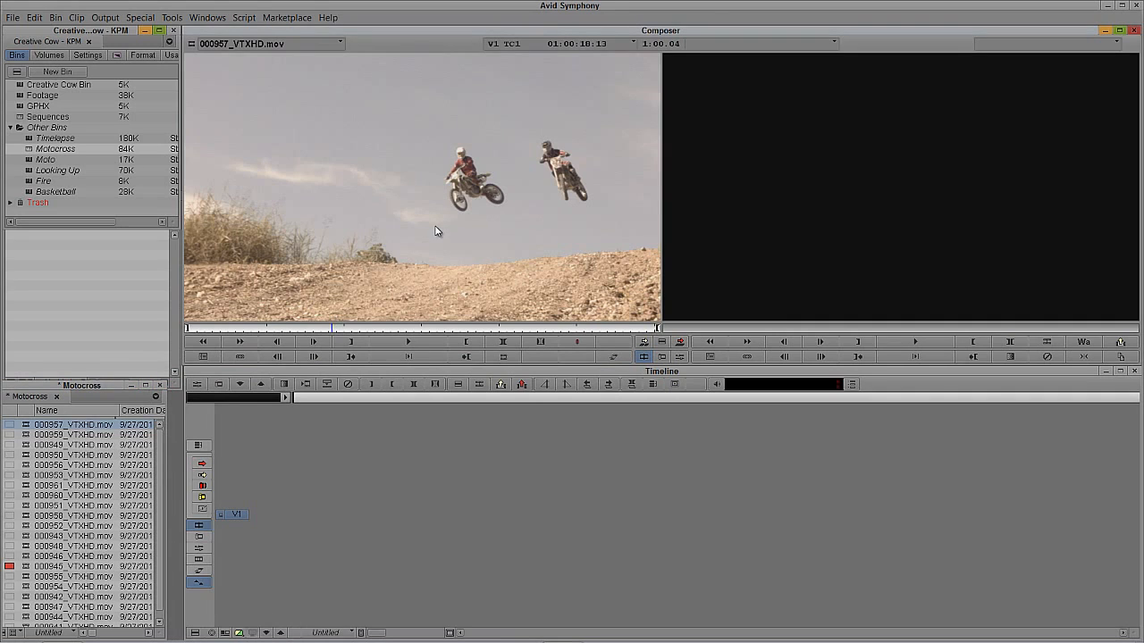
pyautogui.press('v')
pyautogui.click(555, 261)
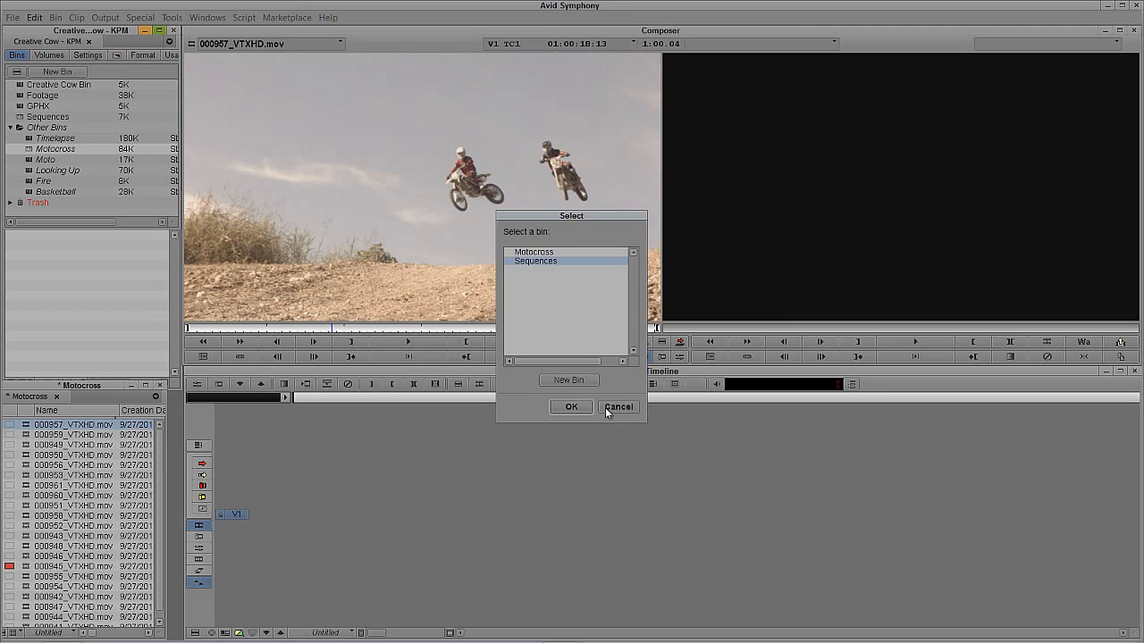
pyautogui.press('Return')
# - Mark the section from about 01:00:08:21 to 01:00:13:23 and lift it to leave a gap in the clip
pyautogui.moveTo(755, 498); pyautogui.dragTo(424, 508)
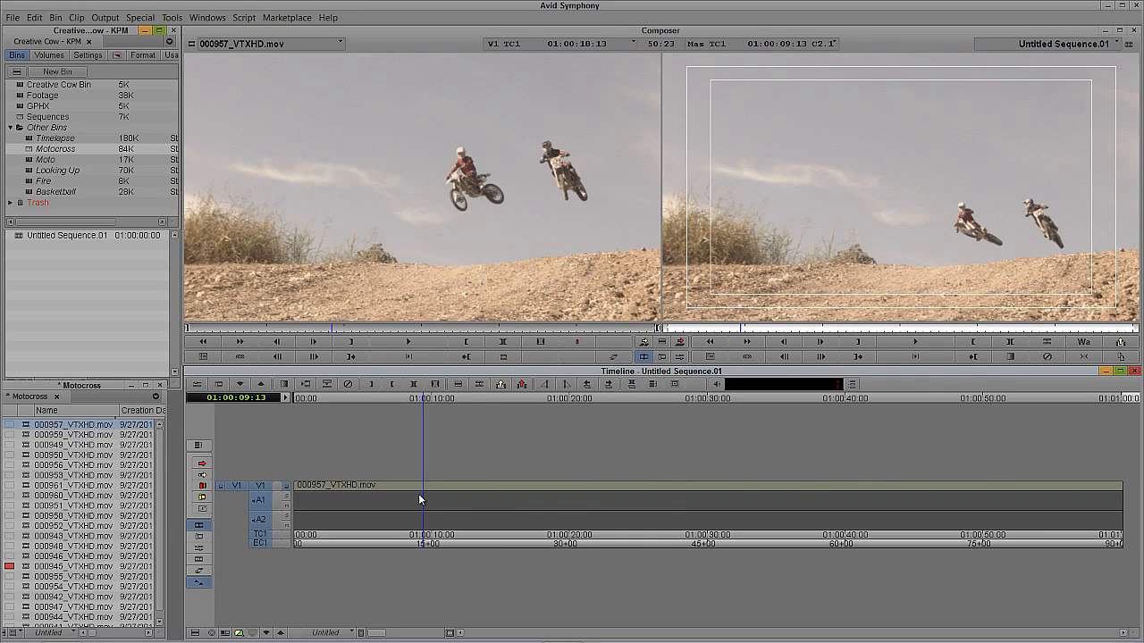
pyautogui.click(416, 496)
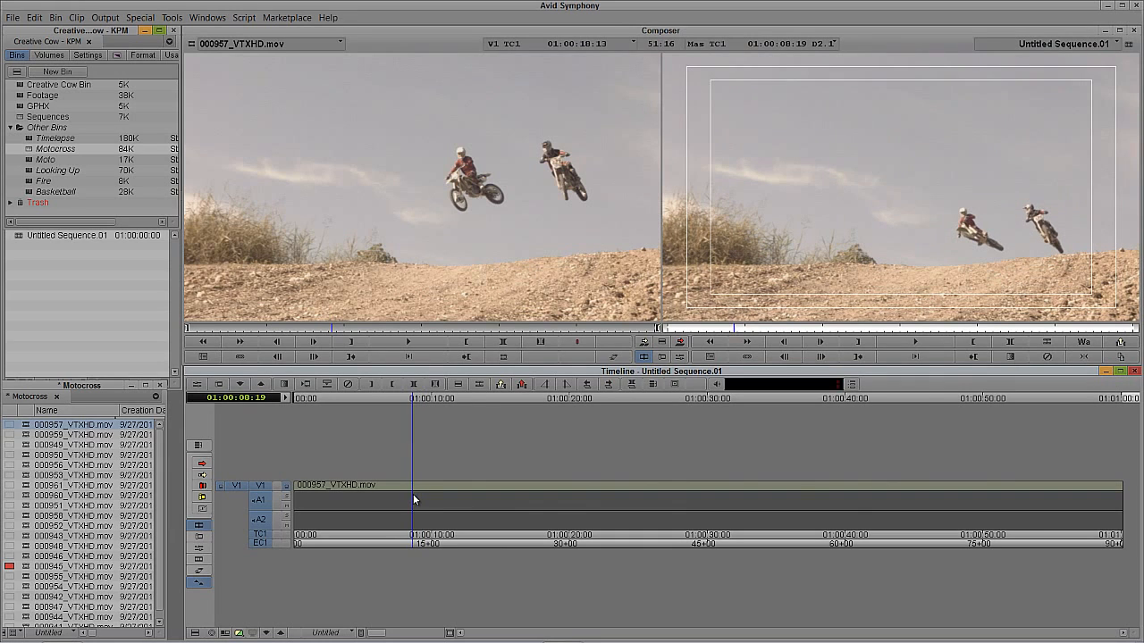
pyautogui.press('space')
pyautogui.click(415, 492)
pyautogui.press('i')
pyautogui.click(484, 497)
pyautogui.press('o')
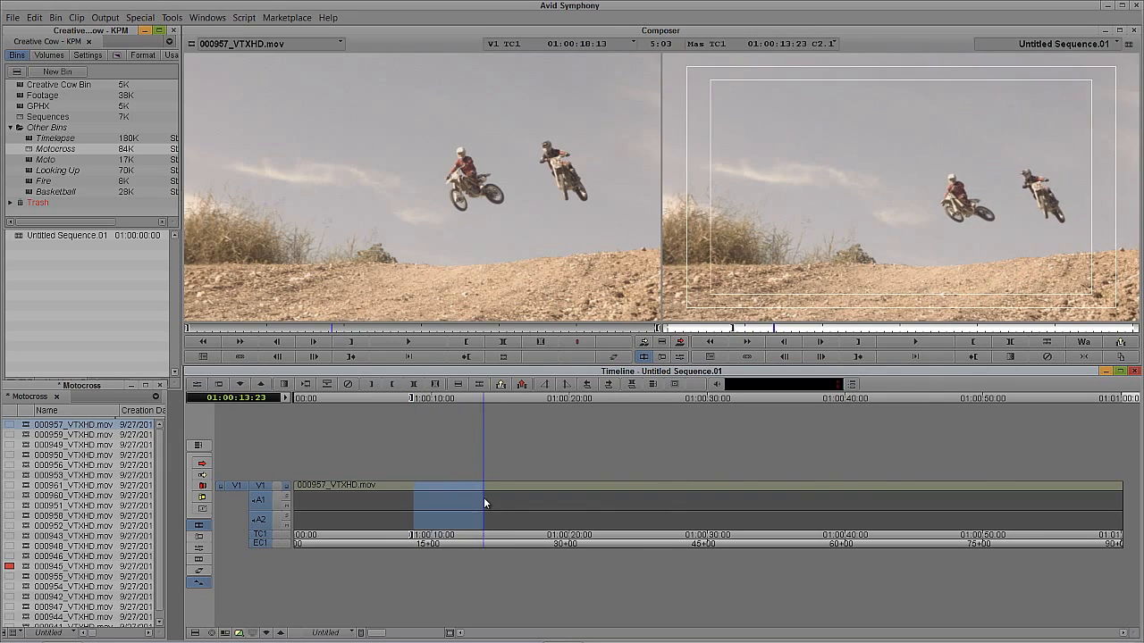
pyautogui.press('z')
# - Lift a second section starting at about 01:00:20:01 and about 7:21 long from the V1 clip
pyautogui.click(568, 498)
pyautogui.press('i')
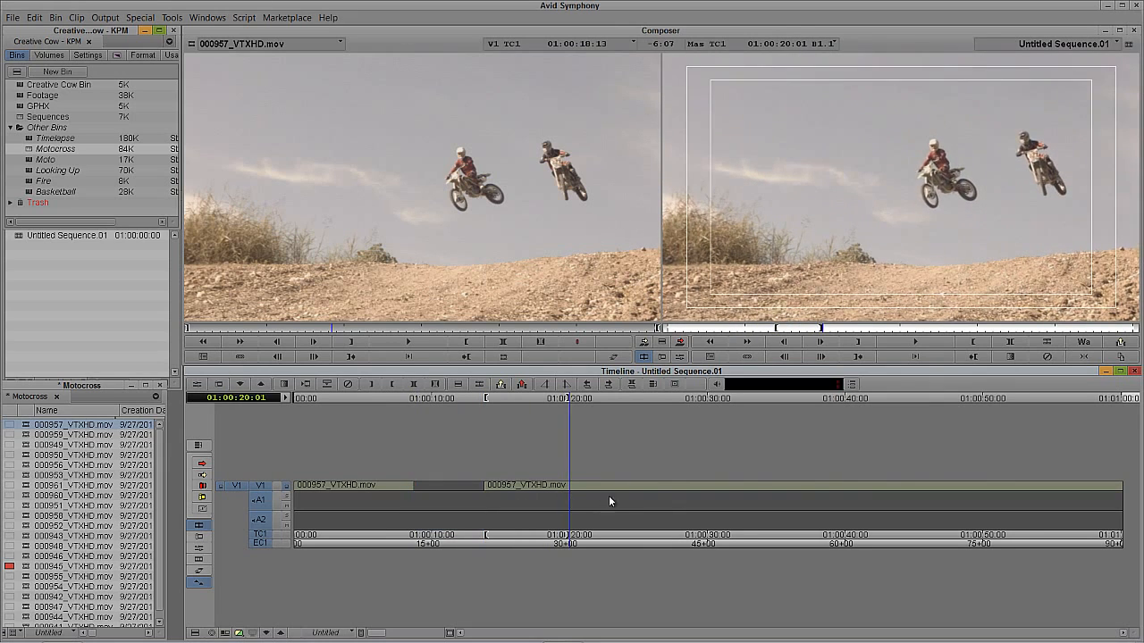
pyautogui.click(676, 502)
pyautogui.press('o')
pyautogui.press('z')
# - Lift a third section starting at about 01:00:33:03 and about 9:22 long from the V1 clip
pyautogui.click(748, 496)
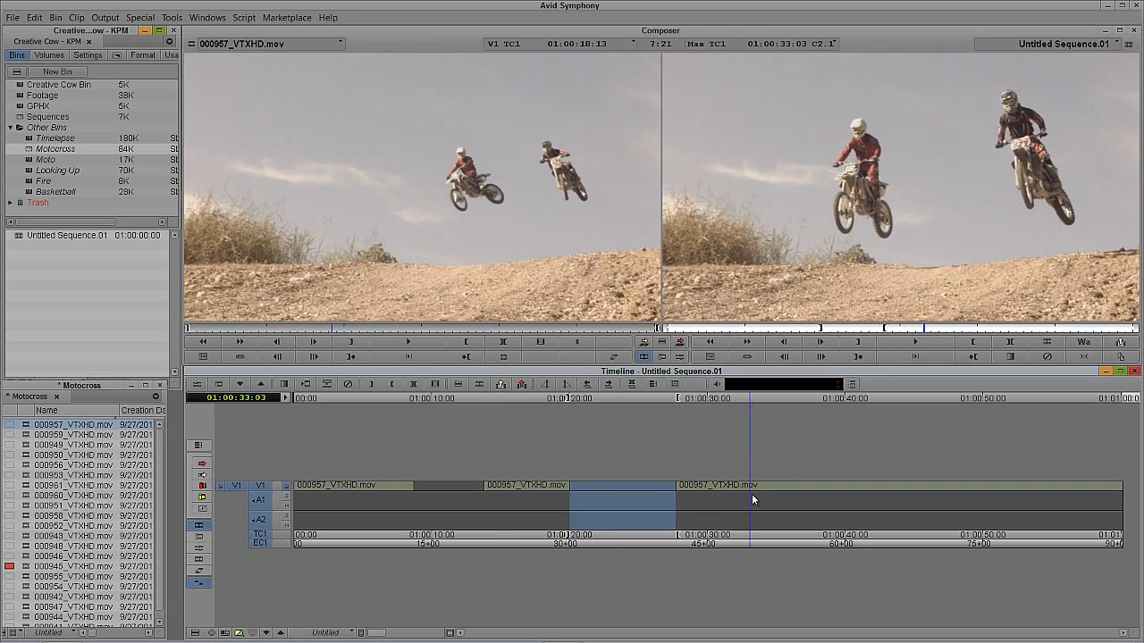
pyautogui.press('i')
pyautogui.click(883, 502)
pyautogui.press('o')
pyautogui.press('z')
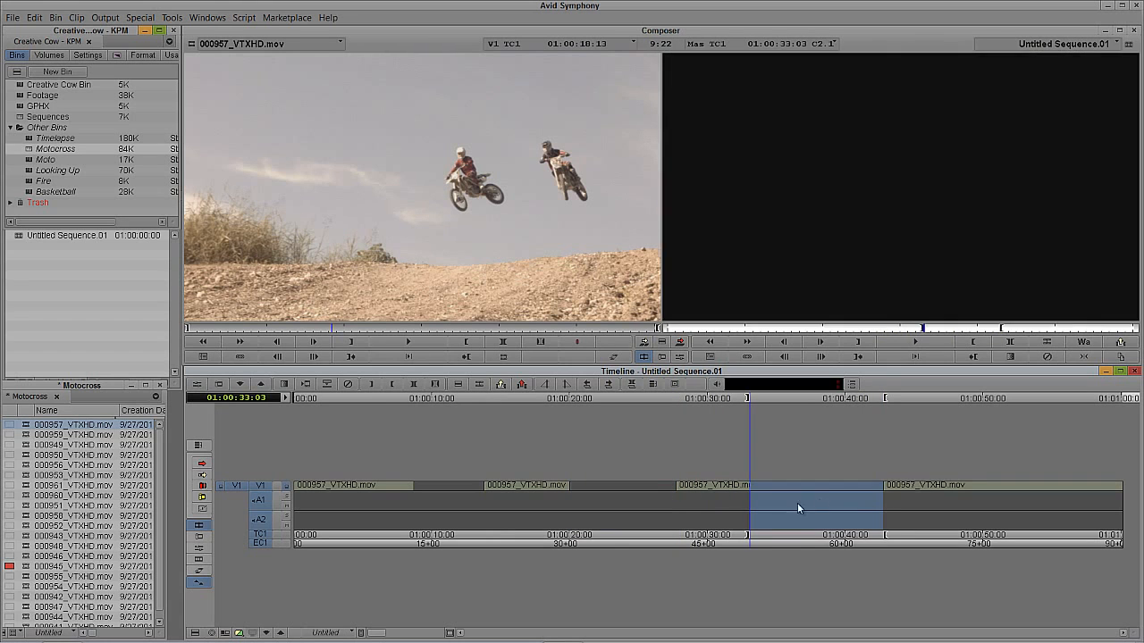
# - Lift a fourth section about 6:27 long from around 01:00:47 and park the playhead at 01:00:44:00
pyautogui.click(942, 514)
pyautogui.press('i')
pyautogui.moveTo(942, 511); pyautogui.dragTo(1035, 513)
pyautogui.press('o')
pyautogui.press('z')
pyautogui.click(899, 496)
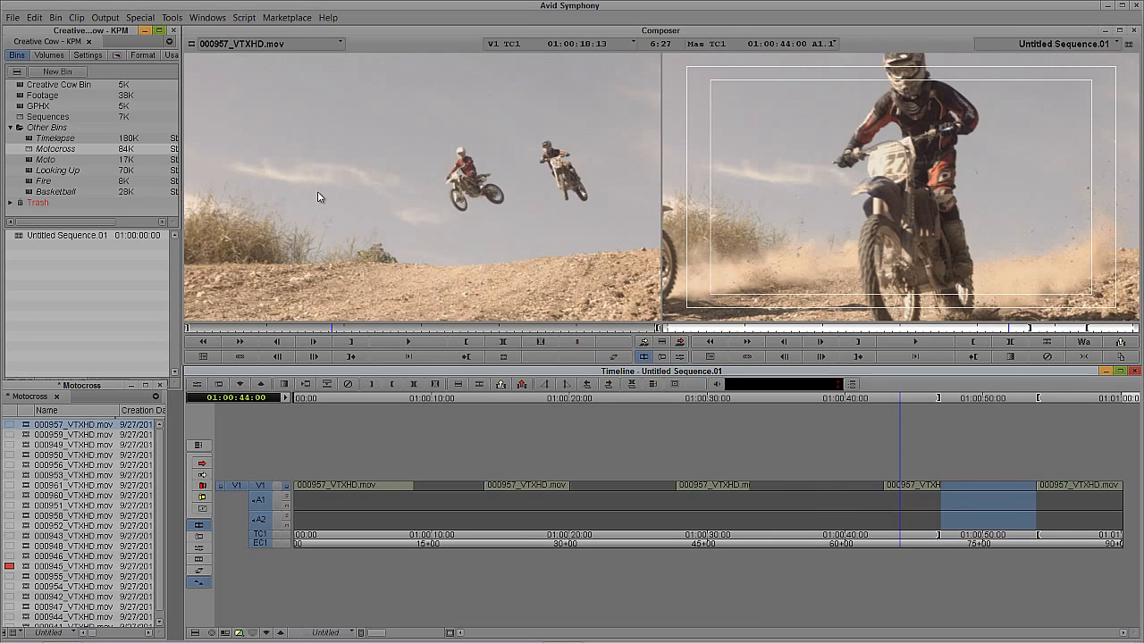
# - Apply the Avid Pan & Zoom effect from the Image category to the first gap on V1
pyautogui.hotkey('ctrl', '8')
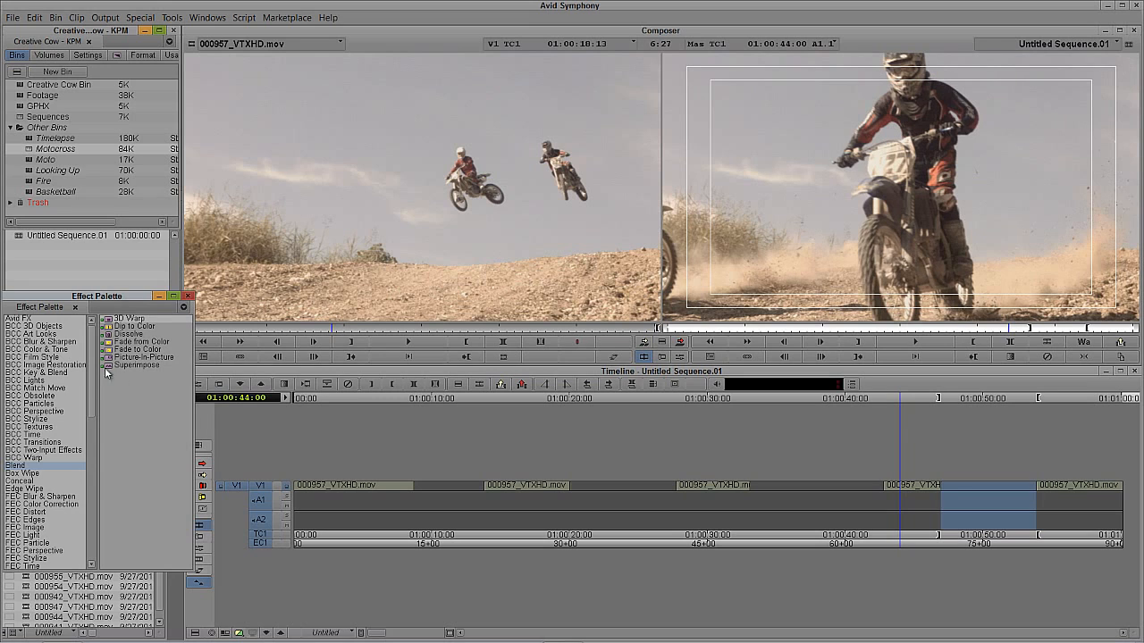
pyautogui.scroll(-5, 99, 392)
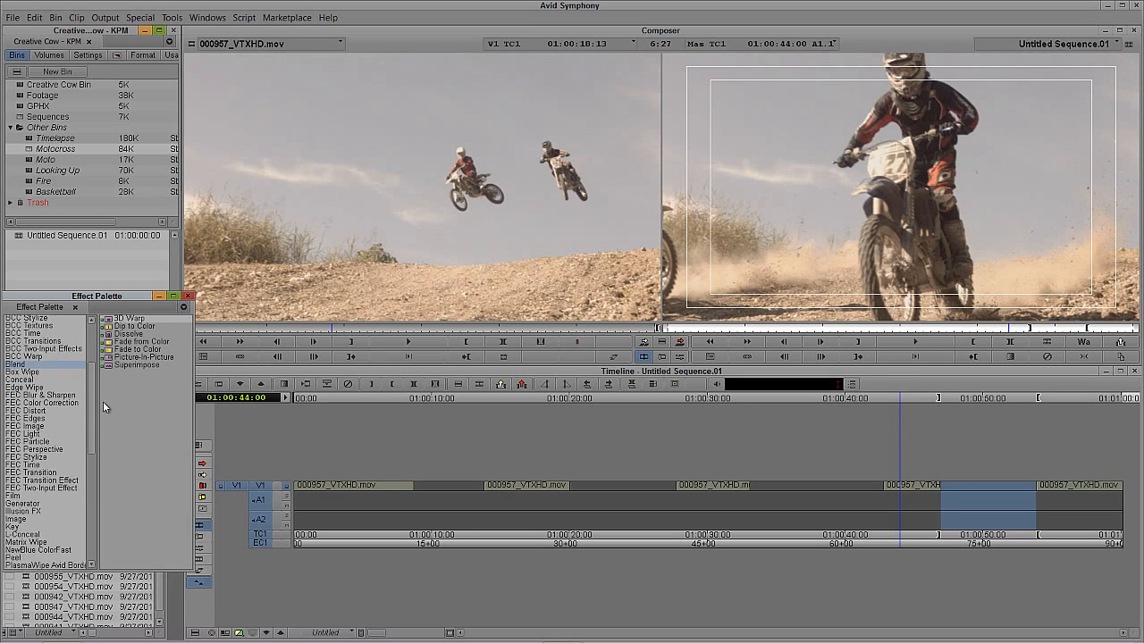
pyautogui.scroll(-3, 105, 410)
pyautogui.click(34, 452)
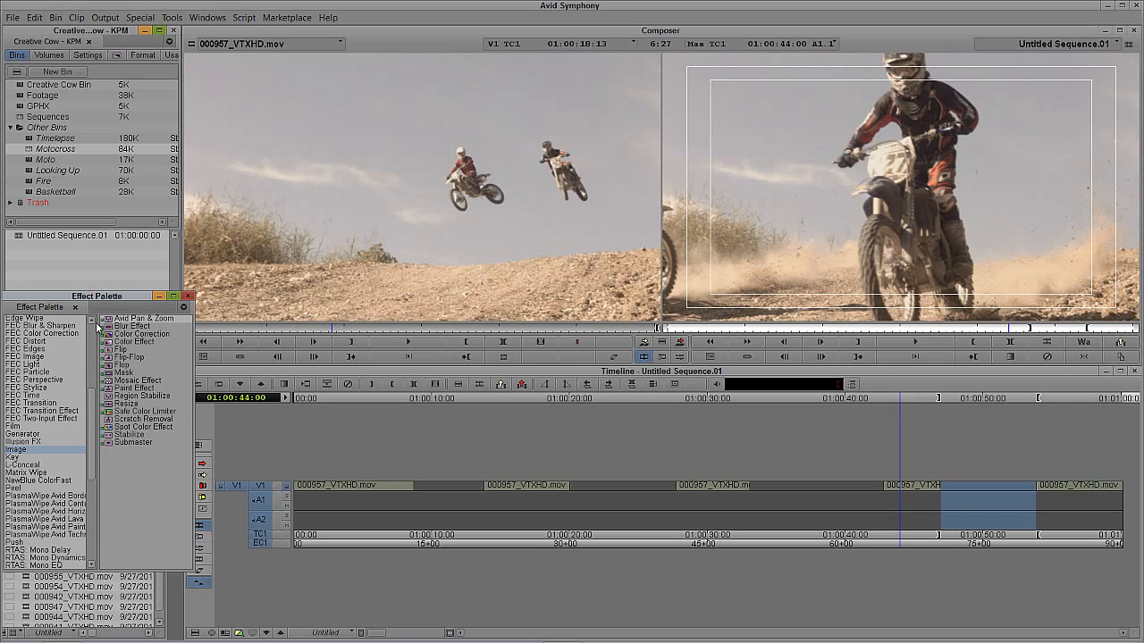
pyautogui.moveTo(109, 320); pyautogui.dragTo(452, 493)
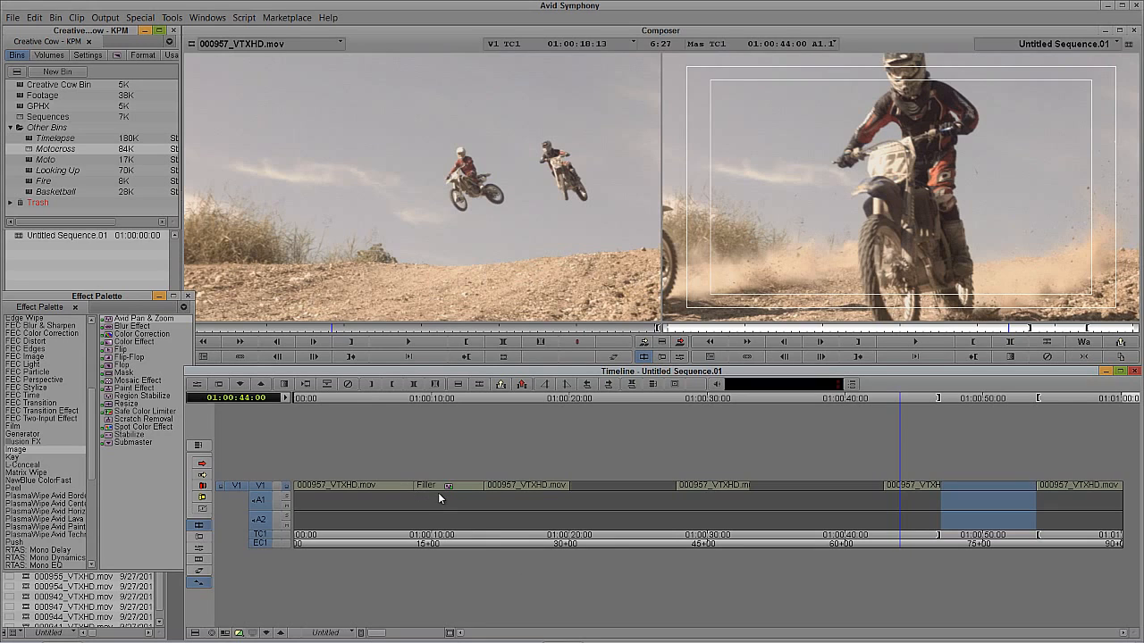
# - Add a 24-frame Dissolve, centered on the cut, between the first clip and the filler segment
pyautogui.moveTo(438, 493); pyautogui.dragTo(410, 499)
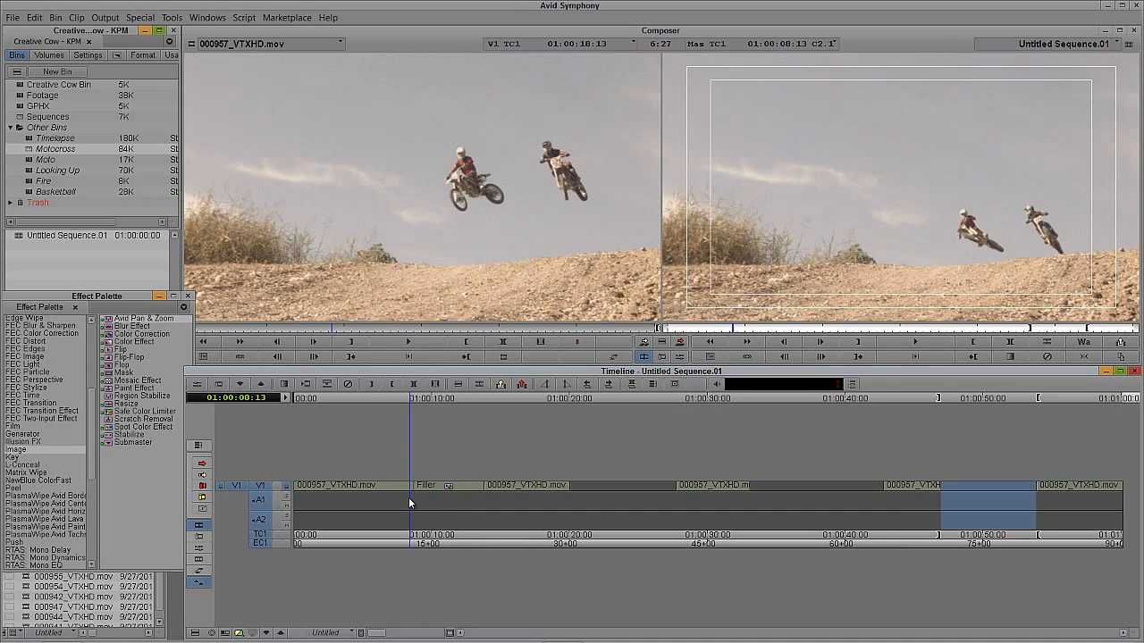
pyautogui.press('\\')
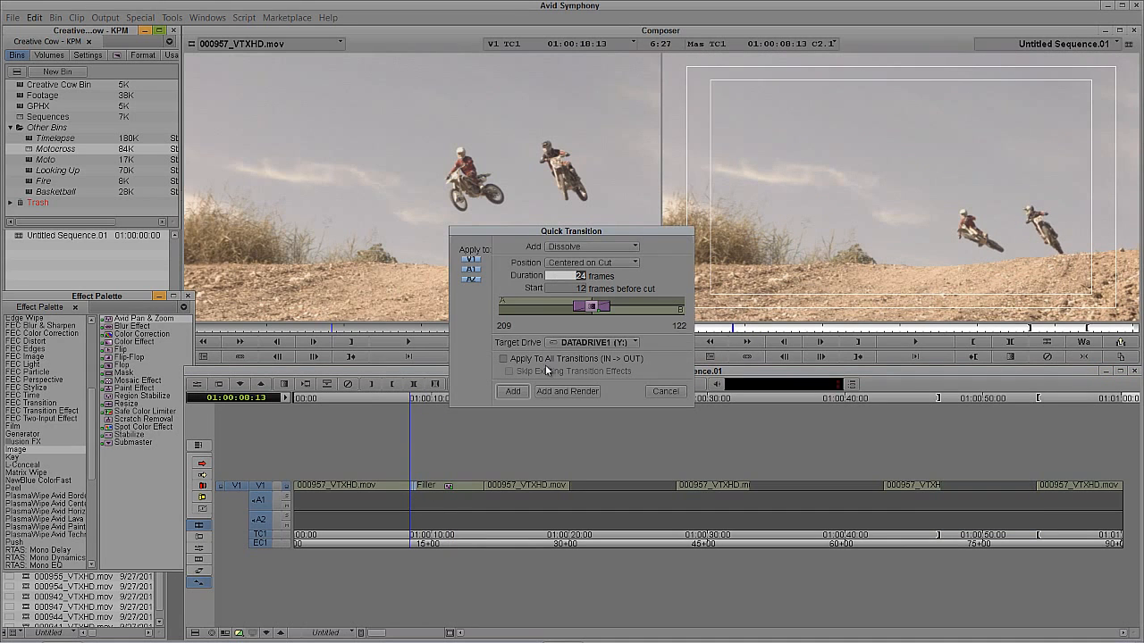
pyautogui.click(513, 392)
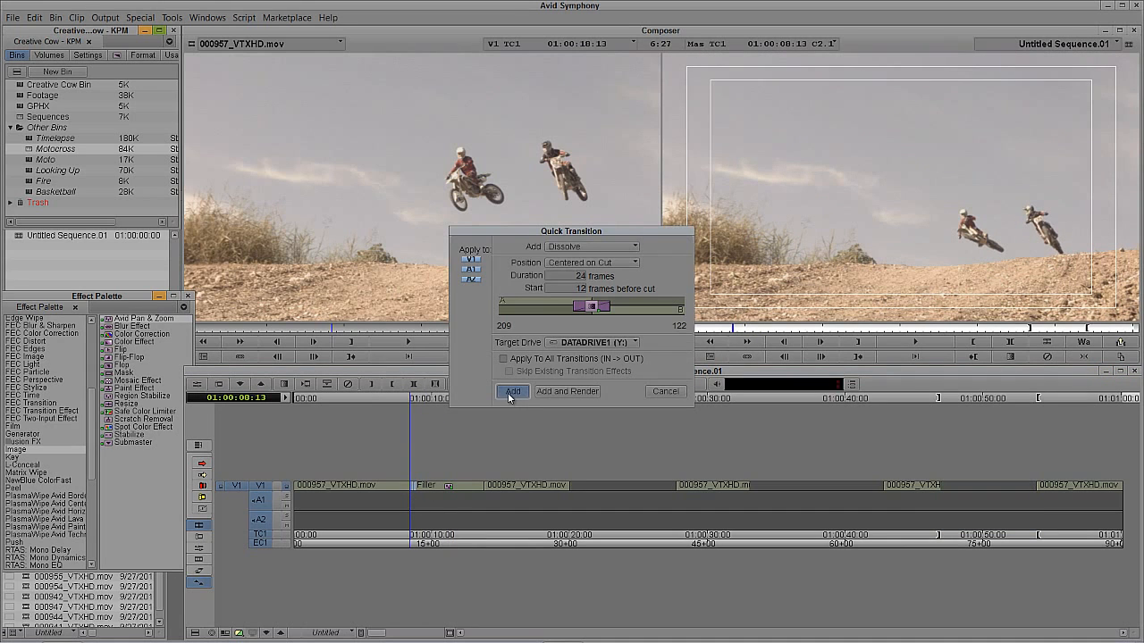
# - Park the playhead inside the first filler segment and add a new video track, V2, above V1
pyautogui.moveTo(415, 495); pyautogui.dragTo(471, 491)
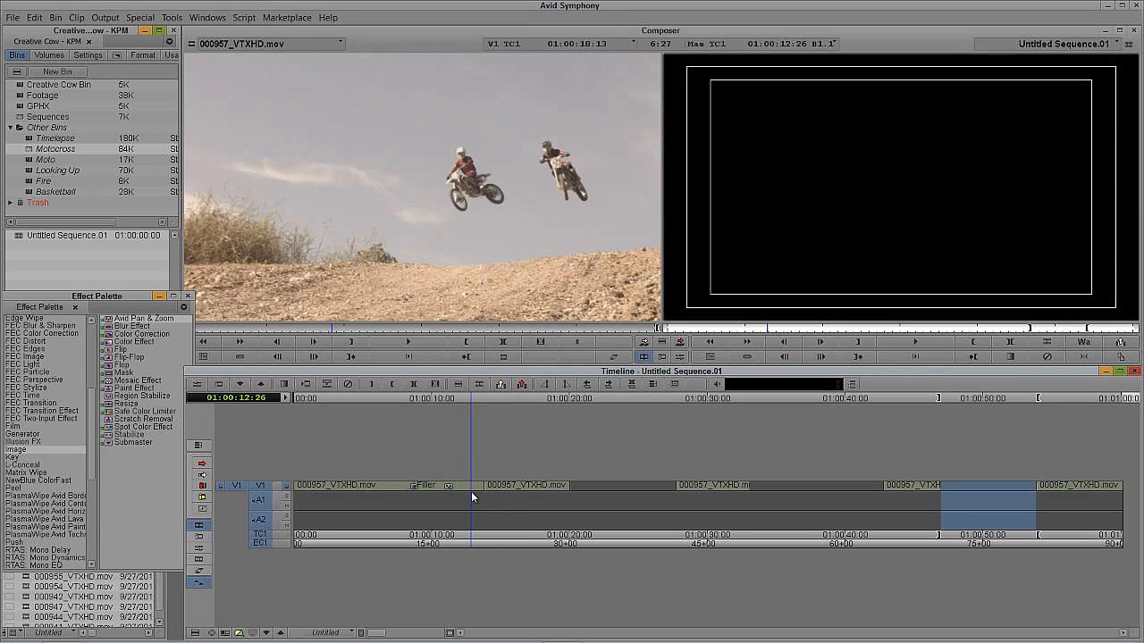
pyautogui.press('a')
pyautogui.click(472, 488)
pyautogui.hotkey('ctrl', 'y')
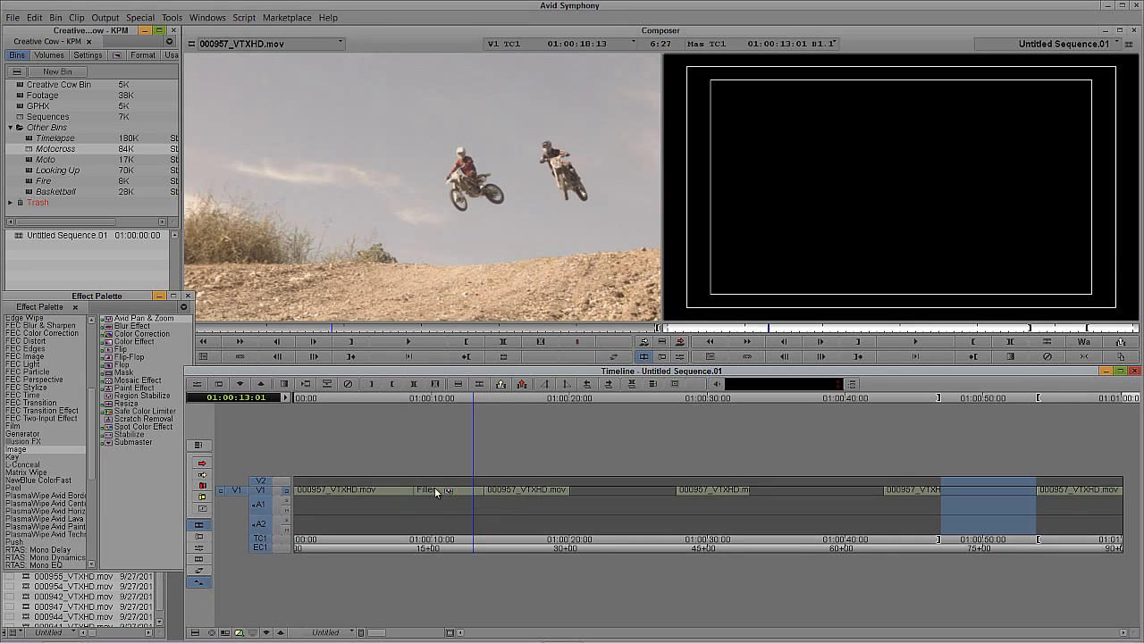
# - Disable tracks A2, A1 and V1 so only V2 is targeted, and park at 01:00:10:25 over the filler
pyautogui.click(266, 524)
pyautogui.click(262, 507)
pyautogui.click(260, 491)
pyautogui.moveTo(379, 485); pyautogui.dragTo(442, 490)
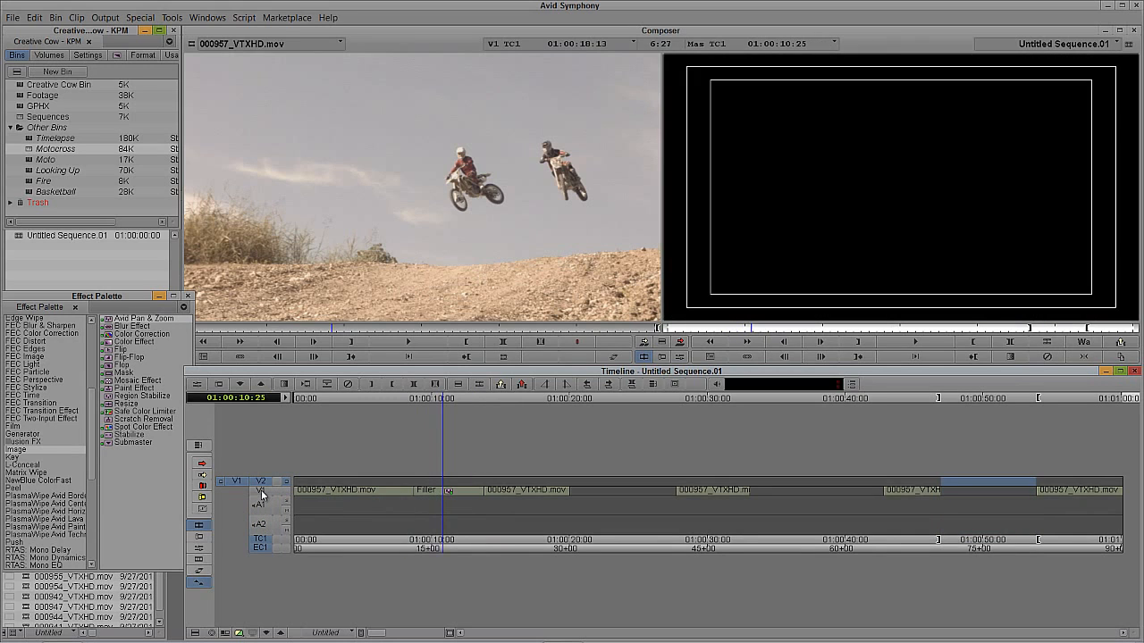
# - Target V1 instead of V2, mark the filler segment carrying the effect, and lift it
pyautogui.click(261, 491)
pyautogui.click(261, 481)
pyautogui.click(447, 502)
pyautogui.press('t')
pyautogui.press('z')
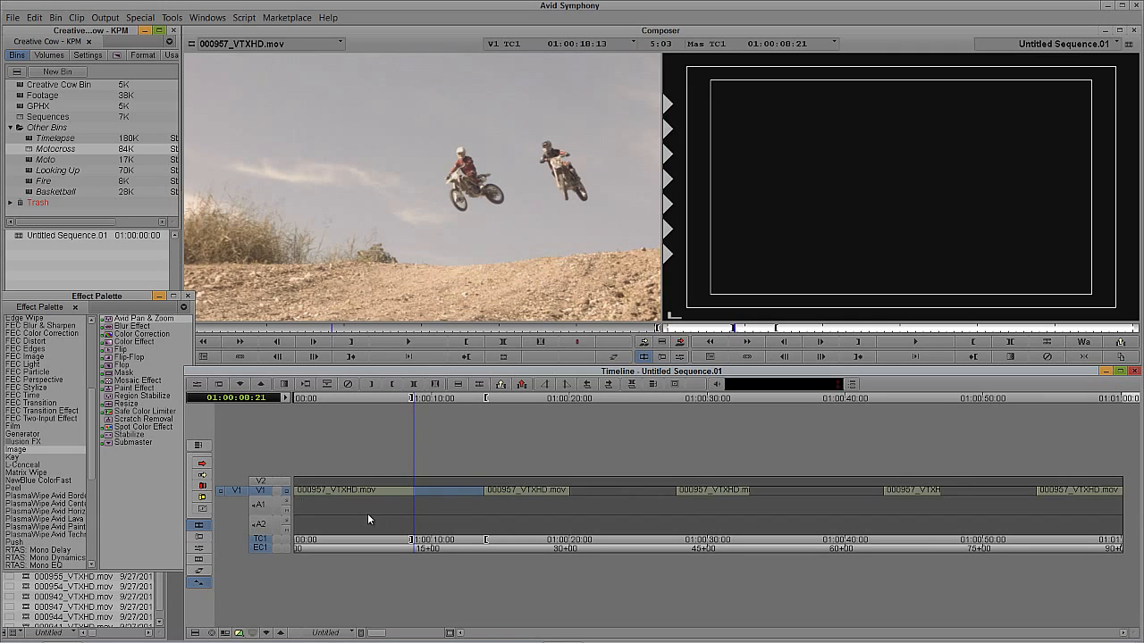
# - Mark from the sequence start to 01:00:53:06 and lift the clips on V1 within that range, leaving V2 targeted
pyautogui.click(265, 489)
pyautogui.click(267, 481)
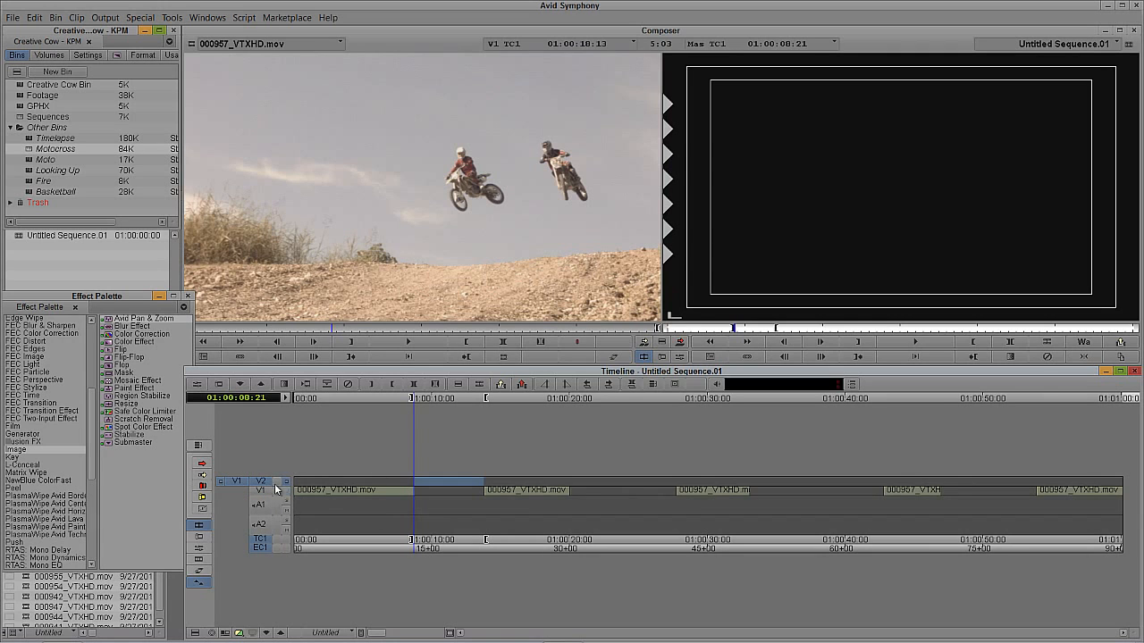
pyautogui.moveTo(320, 499); pyautogui.dragTo(1028, 500)
pyautogui.click(262, 492)
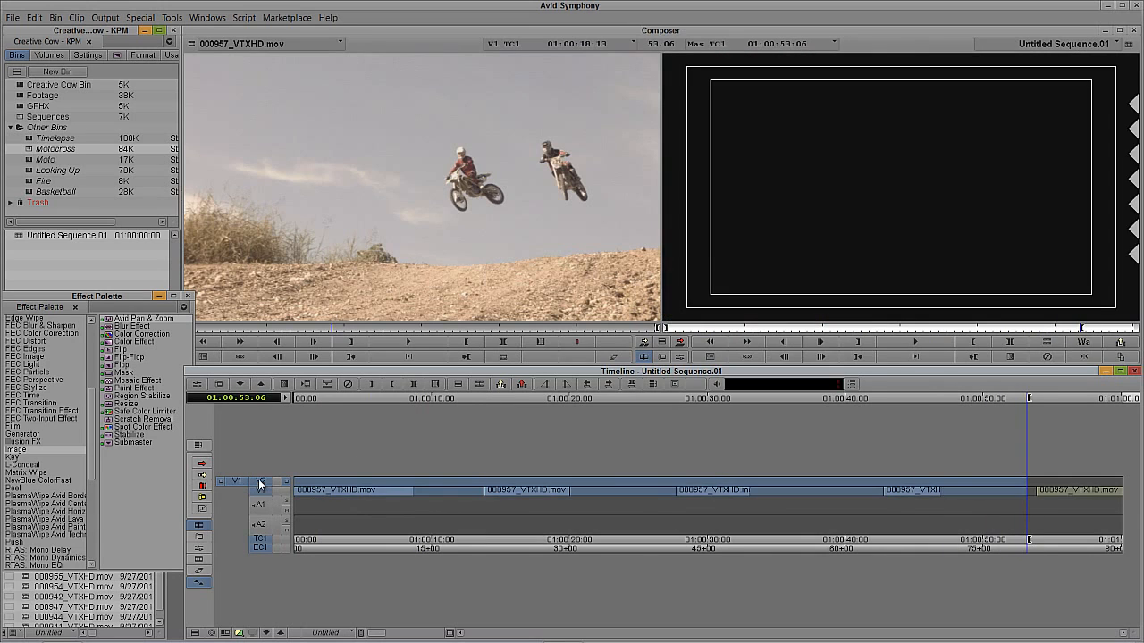
pyautogui.click(259, 481)
pyautogui.press('z')
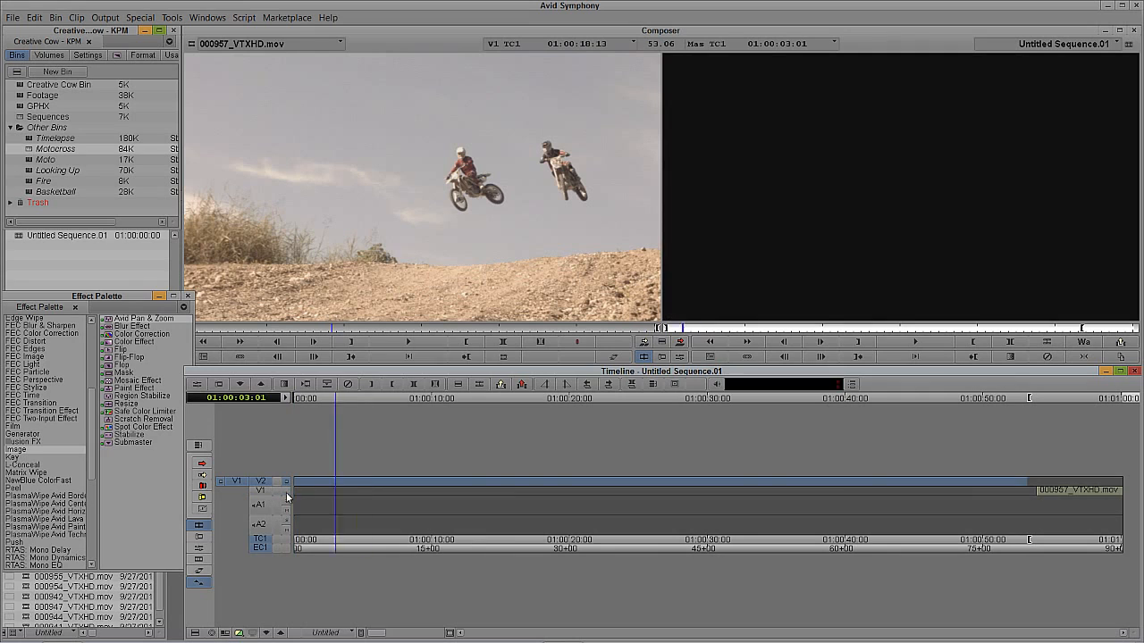
# - Add four edit points to the empty V2 track, at about 12, 26, 40 and 51 seconds
pyautogui.click(480, 505)
pyautogui.moveTo(480, 505); pyautogui.dragTo(1122, 488)
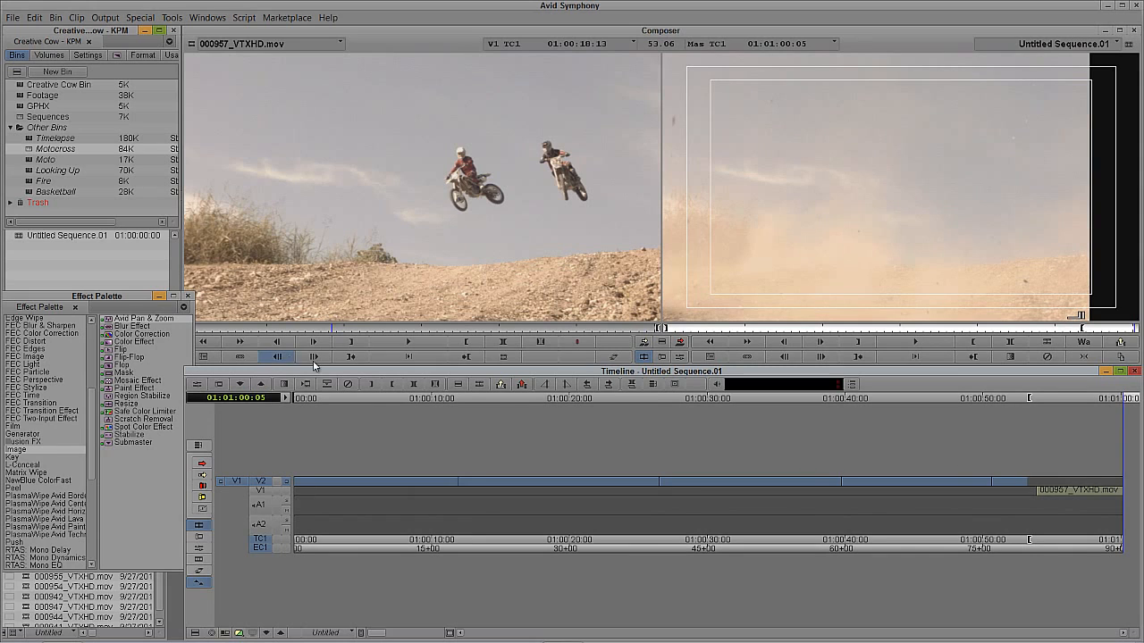
# - Apply the Avid Pan & Zoom effect to the last filler segment on V2
pyautogui.click(124, 362)
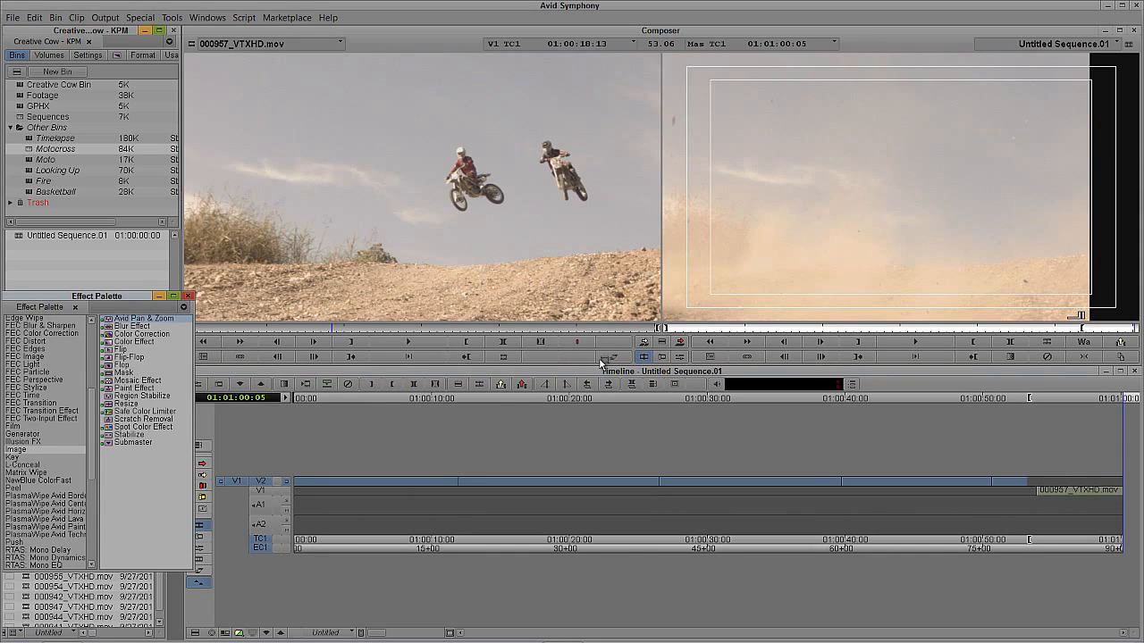
pyautogui.click(1060, 484)
pyautogui.press('Delete')
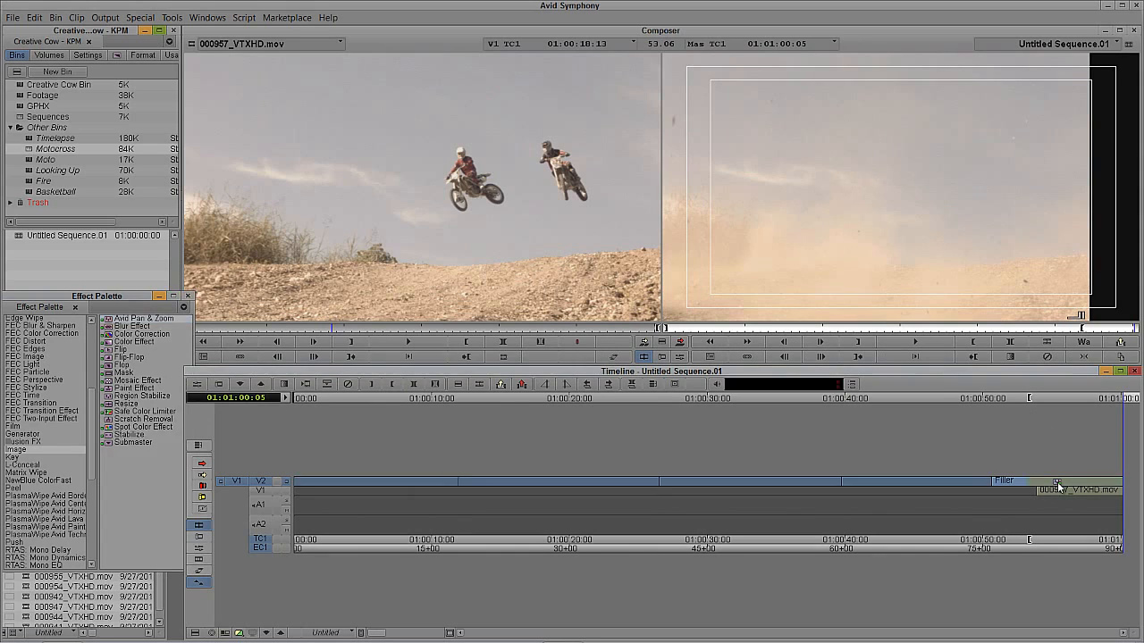
# - Park at 01:00:56:21 over the effect and compare the picture with V1 monitored against V2 monitored
pyautogui.click(1075, 491)
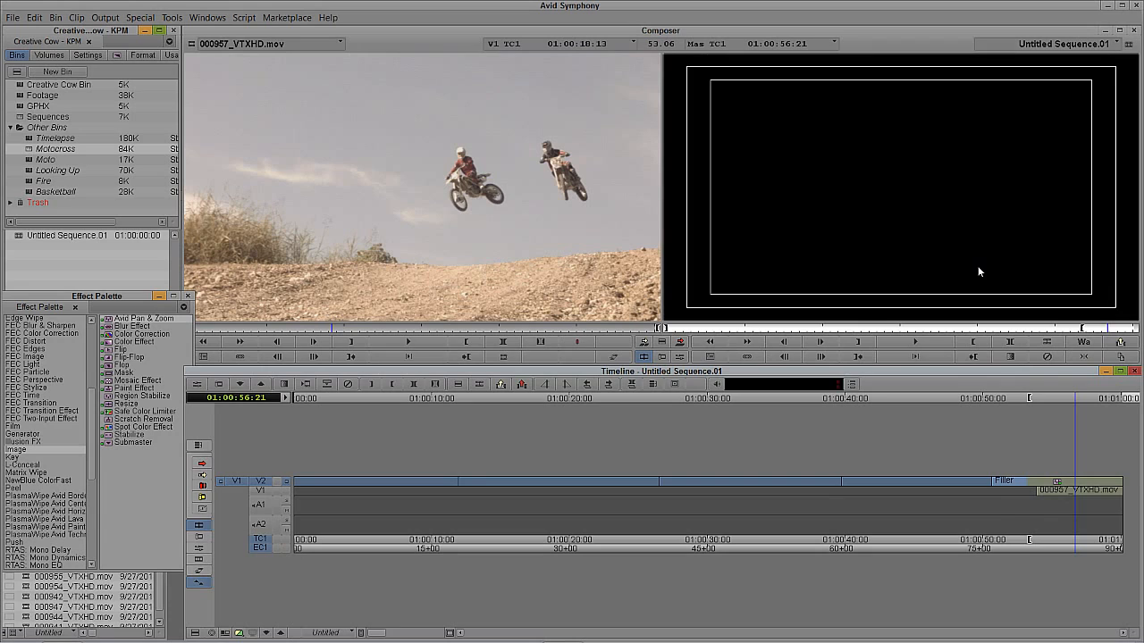
pyautogui.click(286, 492)
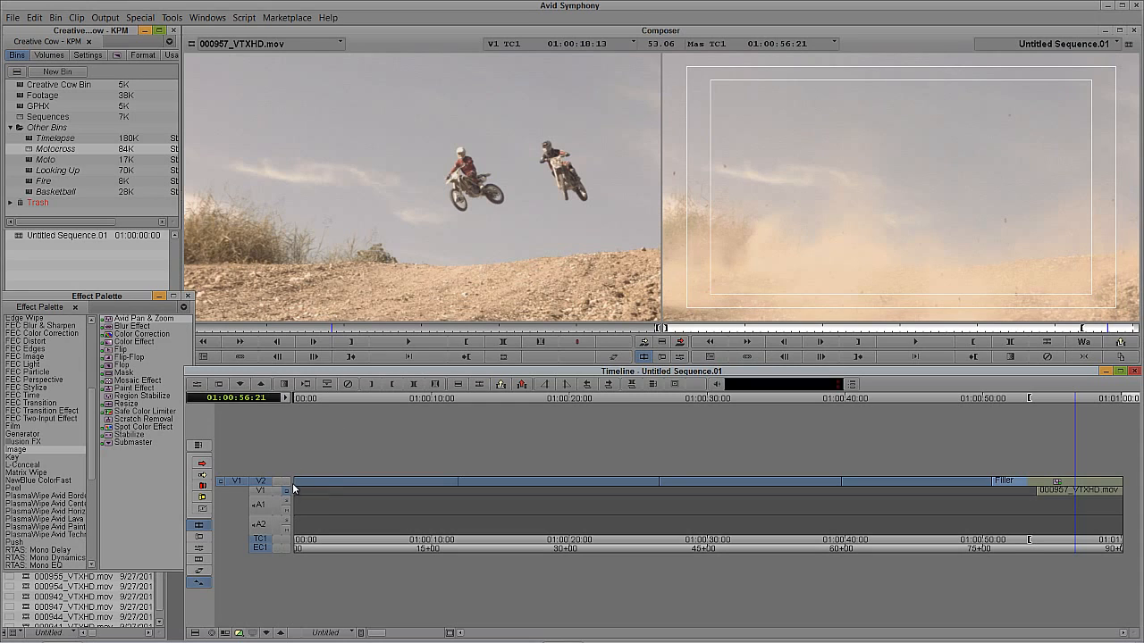
pyautogui.click(286, 483)
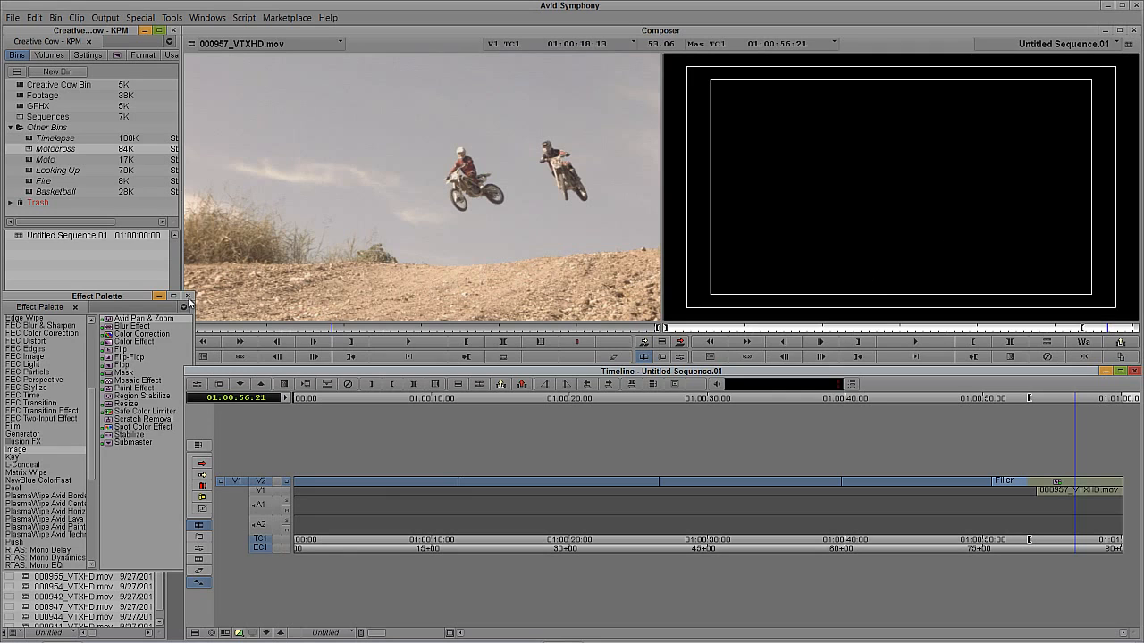
# - Close the Effect Palette and open the Pan & Zoom effect's settings in Effect Mode, parked at 01:00:54:29
pyautogui.click(187, 296)
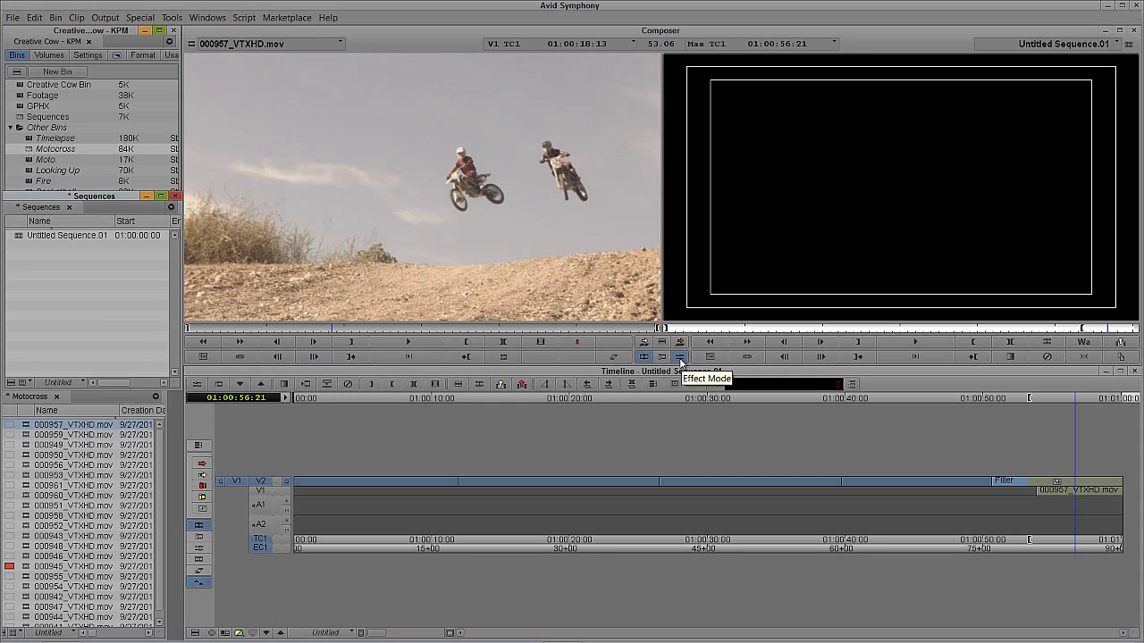
pyautogui.click(197, 387)
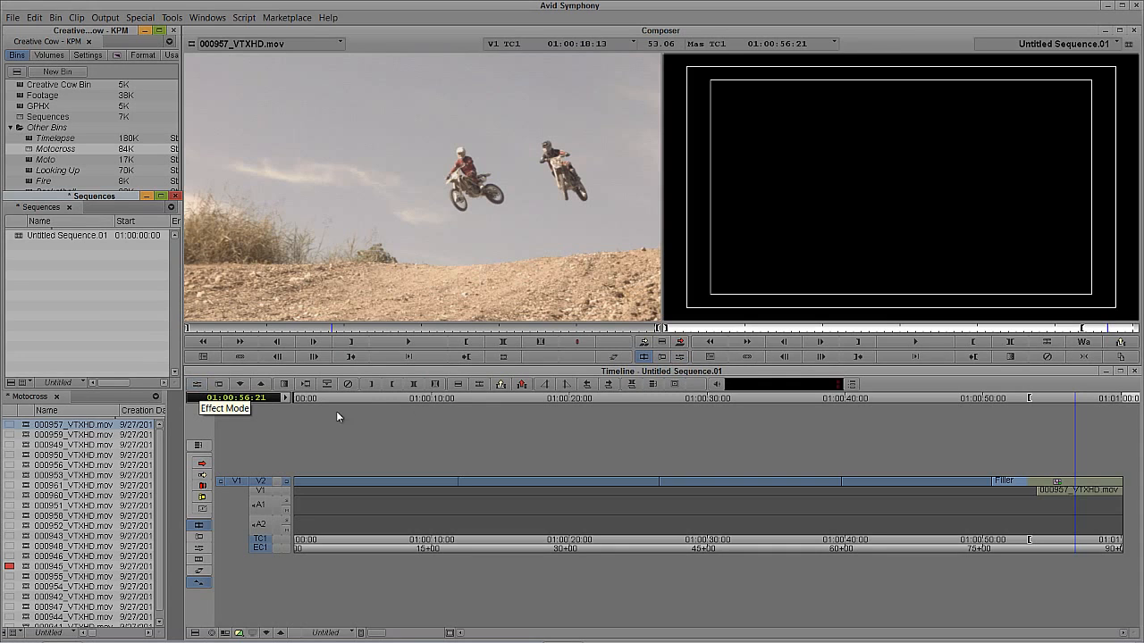
pyautogui.click(1052, 496)
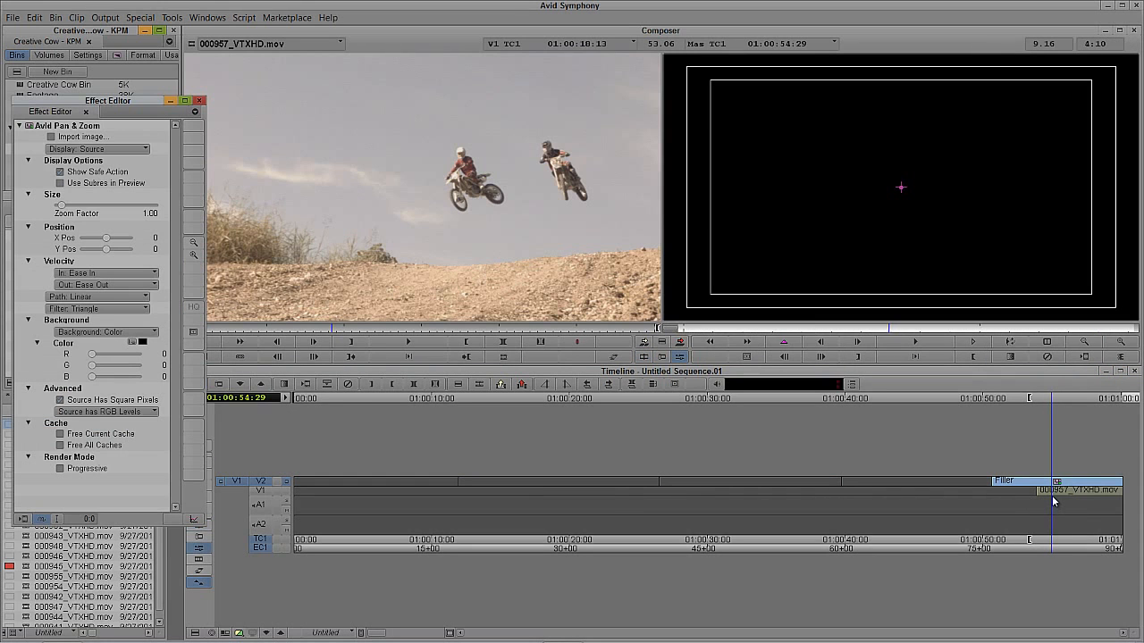
pyautogui.moveTo(70, 105); pyautogui.dragTo(335, 105)
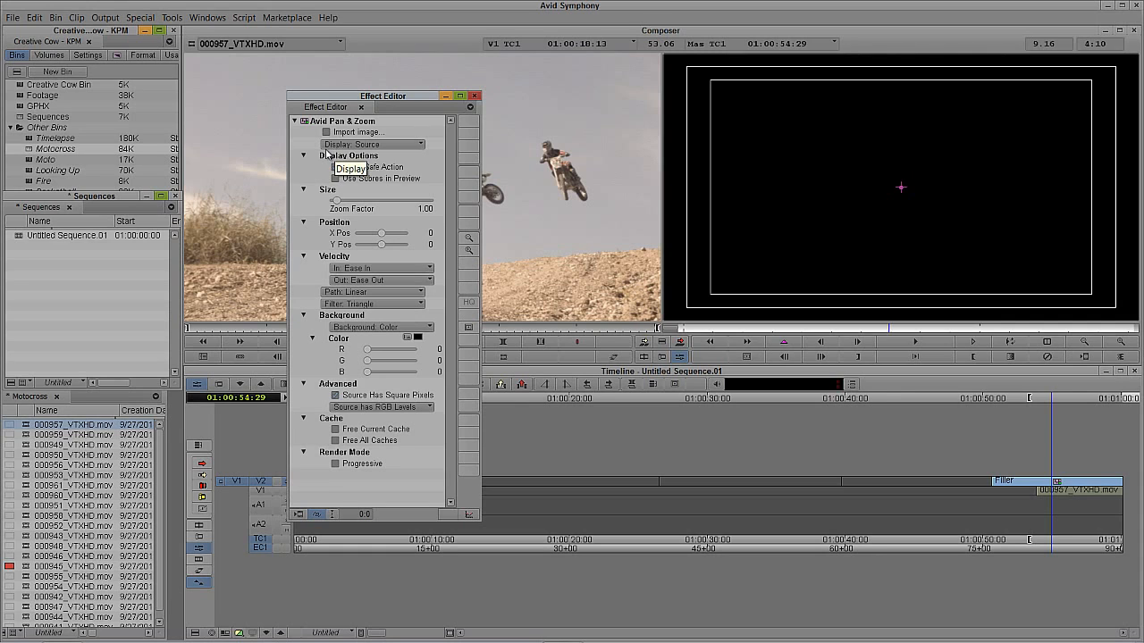
# - Try the Pan & Zoom effect's background as Video and return it to Color
pyautogui.click(380, 327)
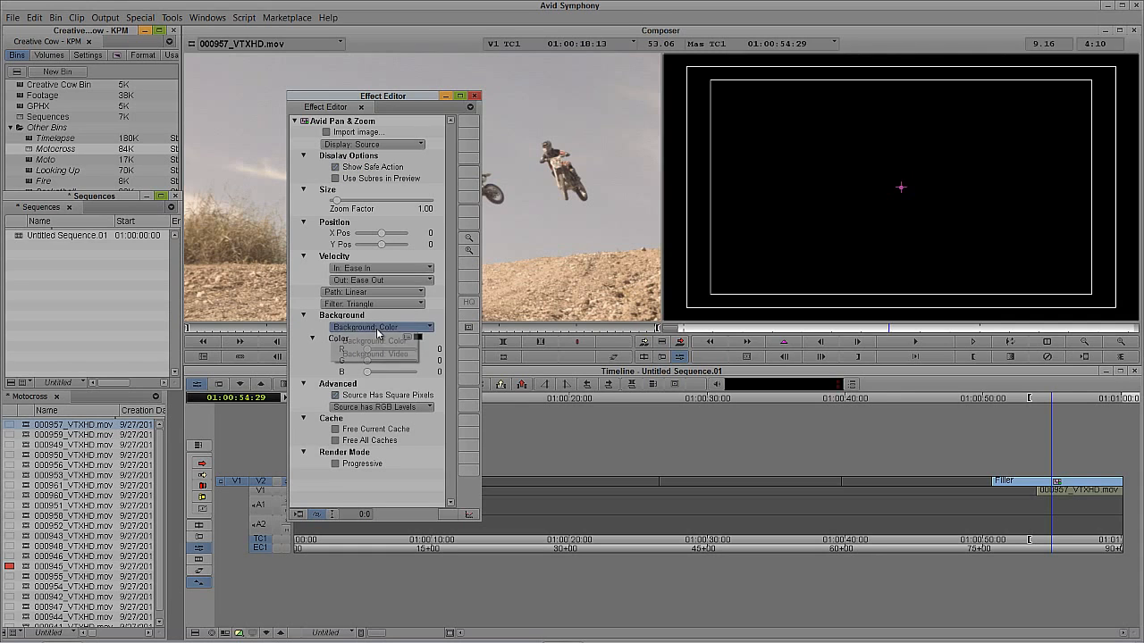
pyautogui.click(377, 355)
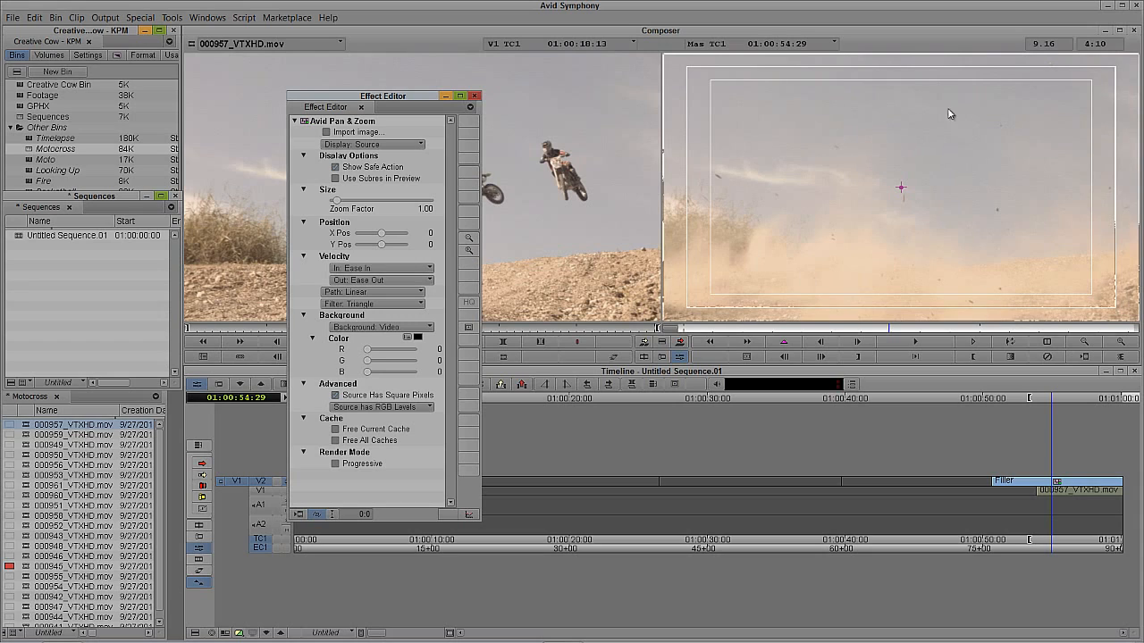
pyautogui.click(381, 327)
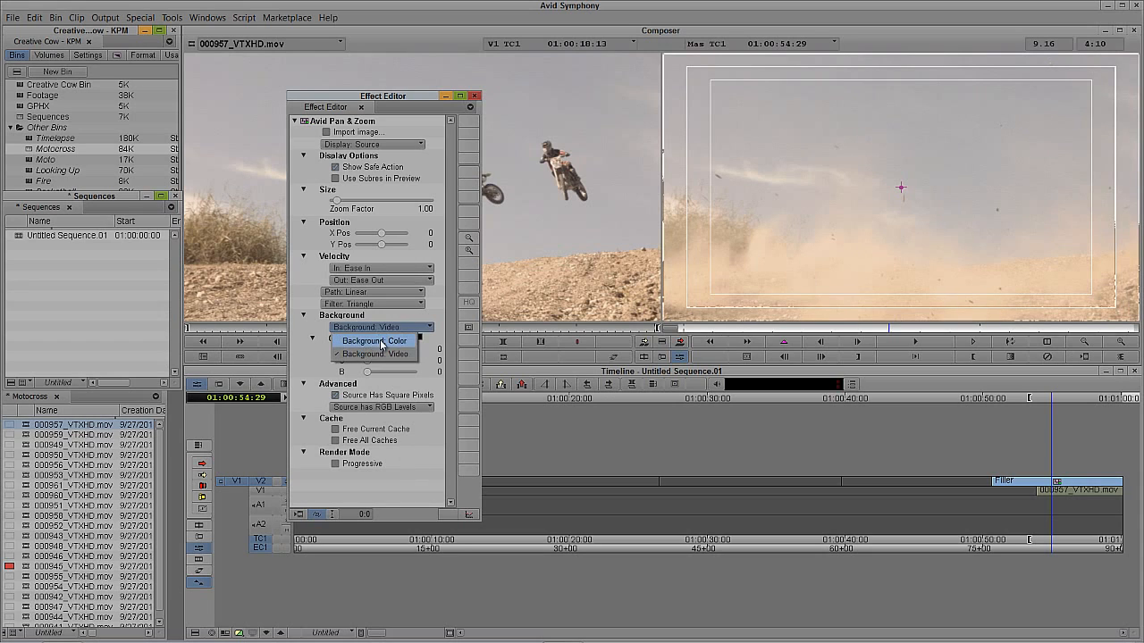
pyautogui.click(384, 347)
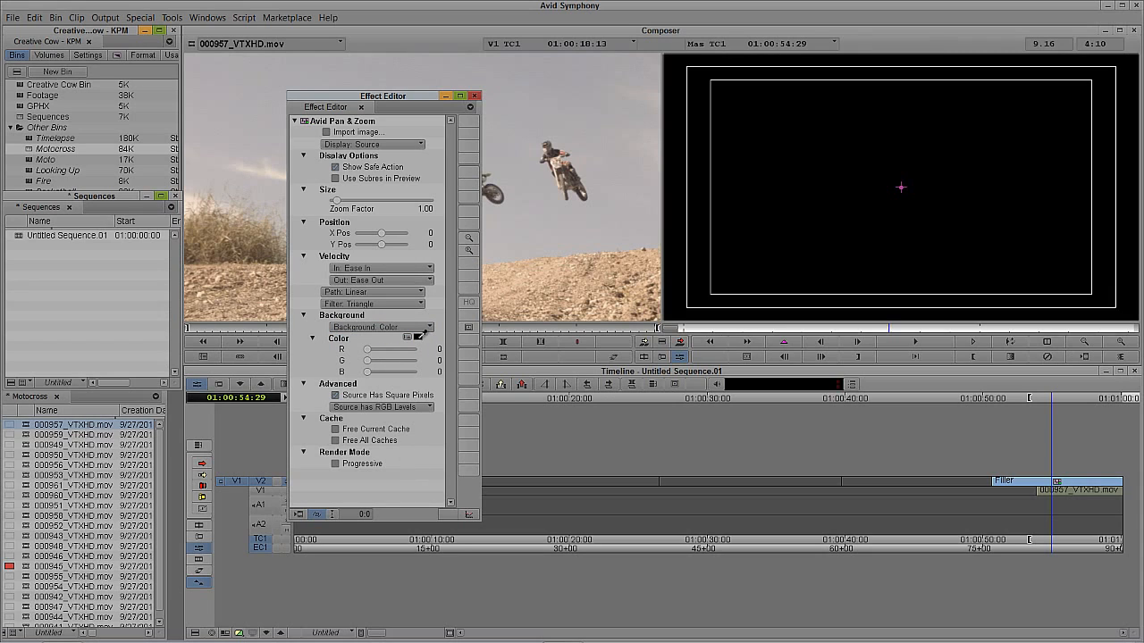
pyautogui.click(408, 337)
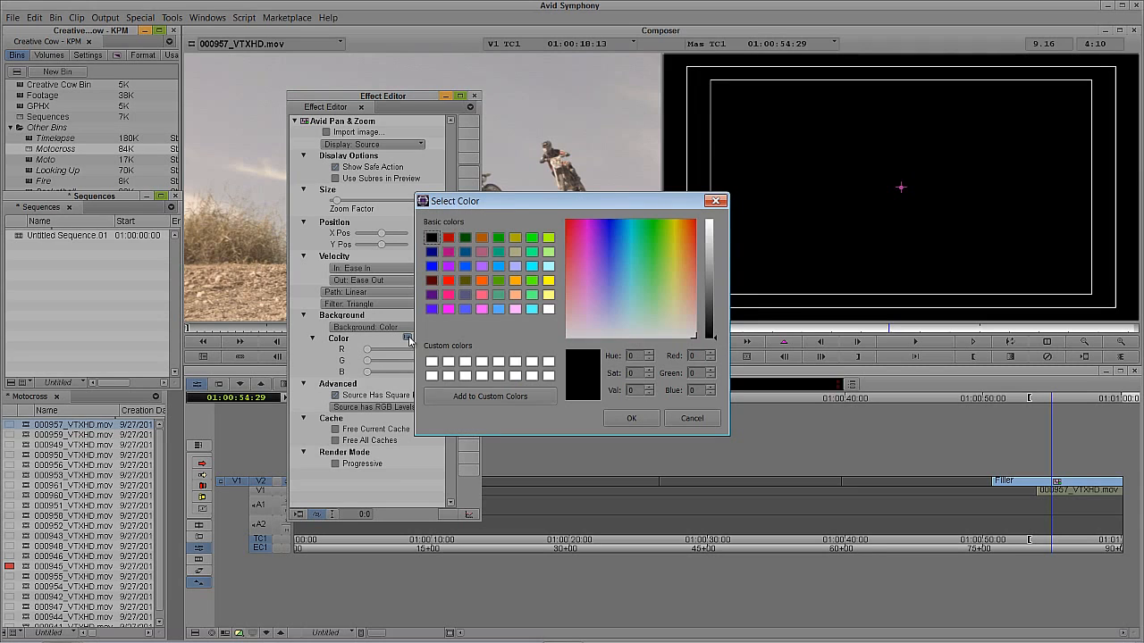
pyautogui.click(584, 255)
pyautogui.click(716, 200)
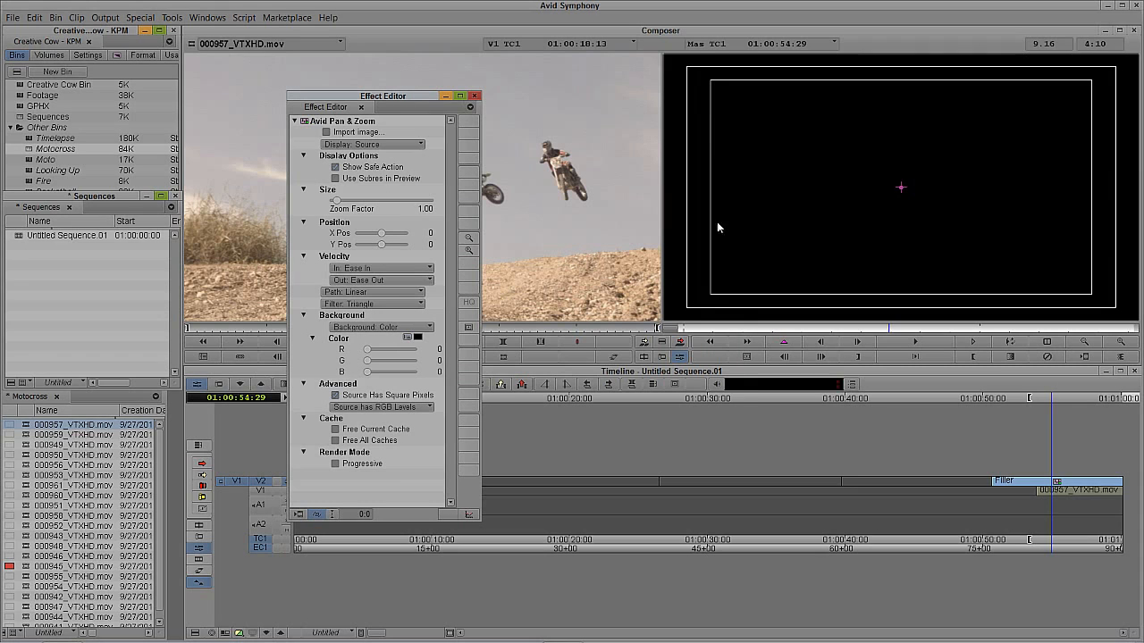
# - Set the background to Video, sample the sky in the picture as the background colour, and switch the background back to Color
pyautogui.click(386, 327)
pyautogui.click(387, 359)
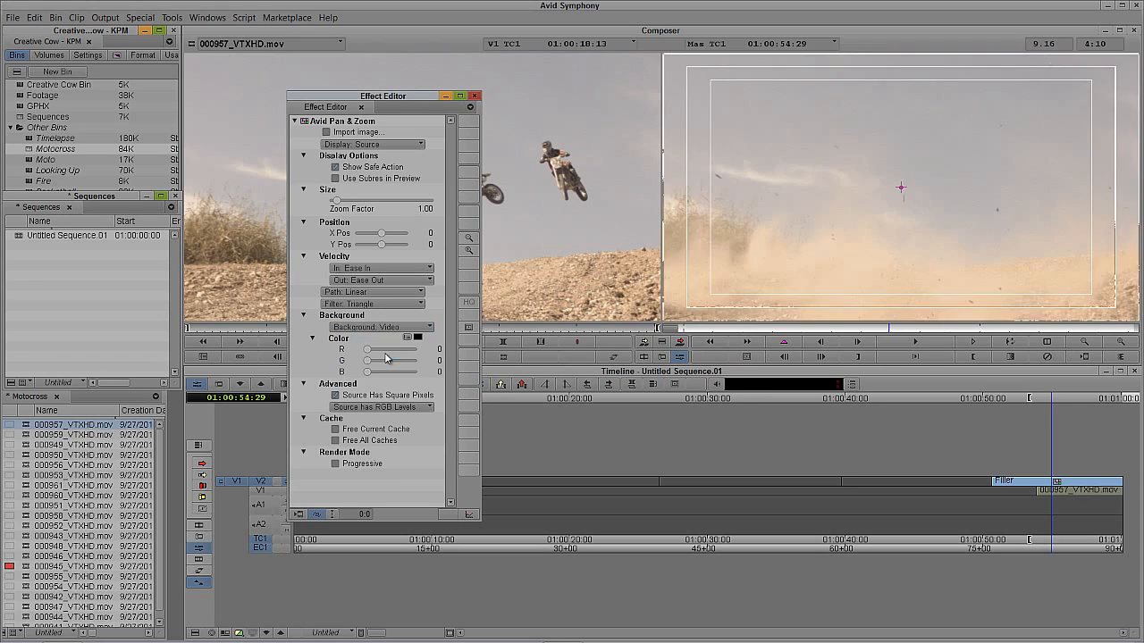
pyautogui.moveTo(418, 337); pyautogui.dragTo(983, 121)
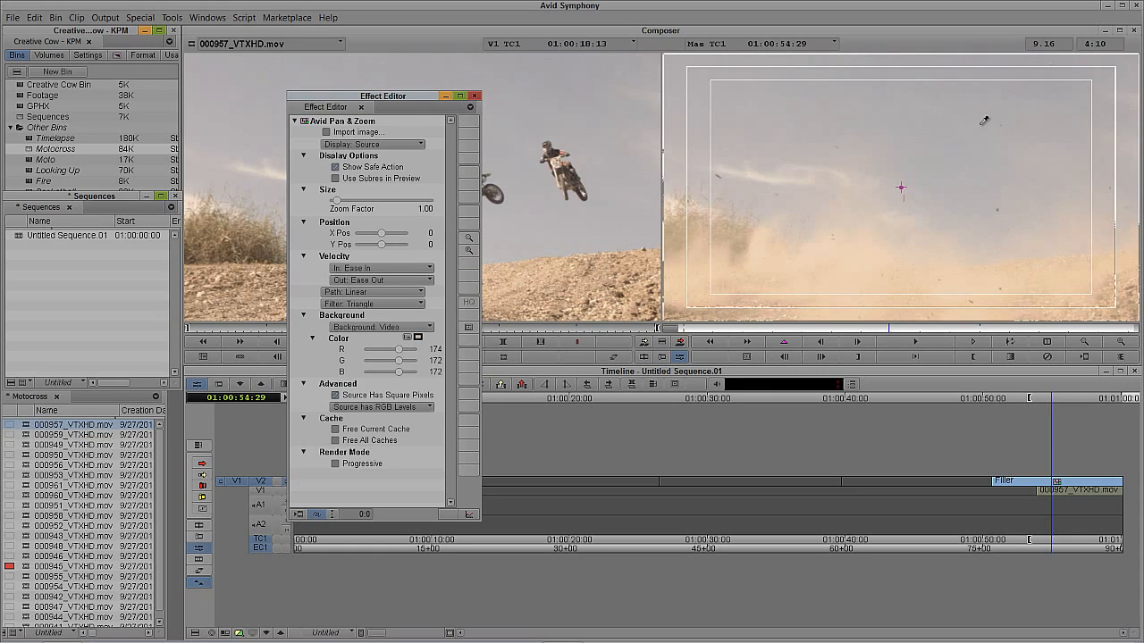
pyautogui.click(407, 328)
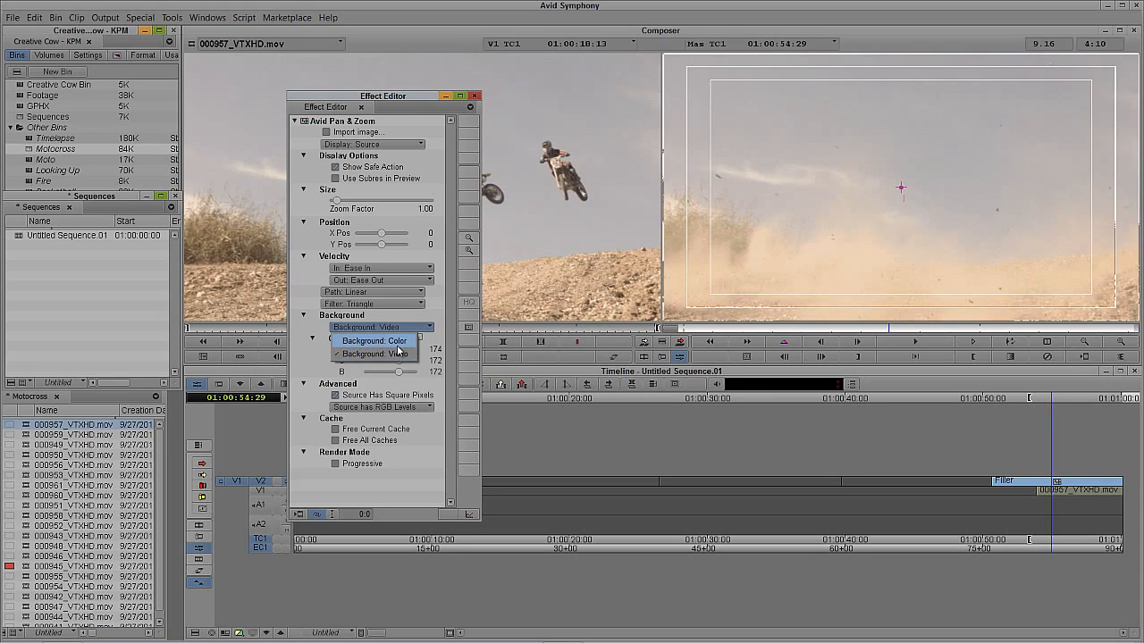
pyautogui.click(398, 343)
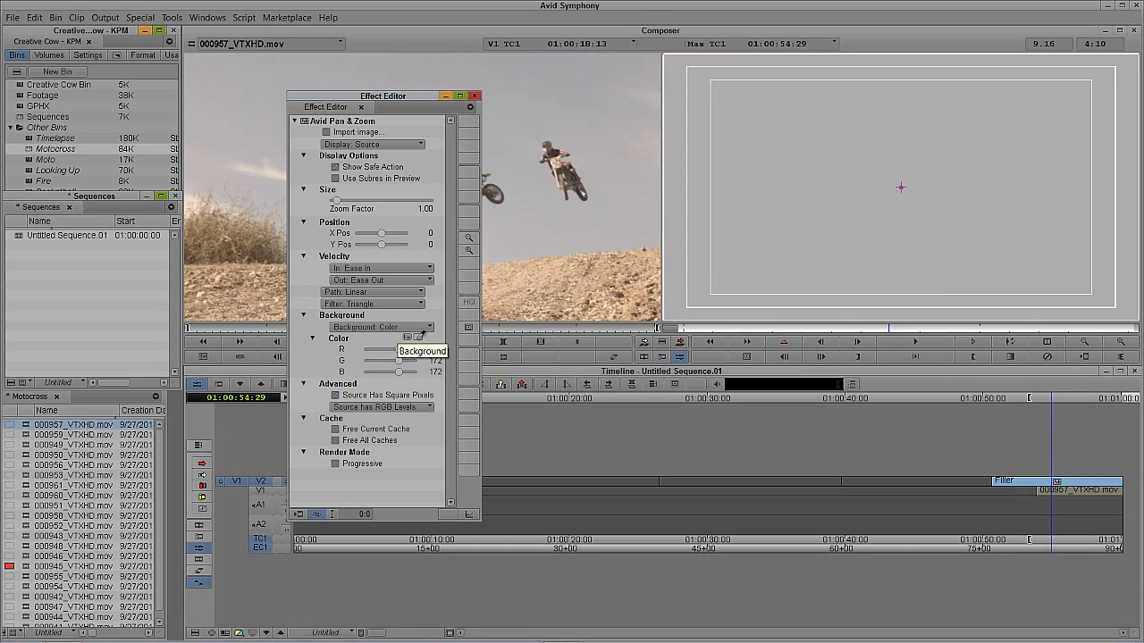
# - Set the Pan & Zoom background colour to black
pyautogui.click(409, 338)
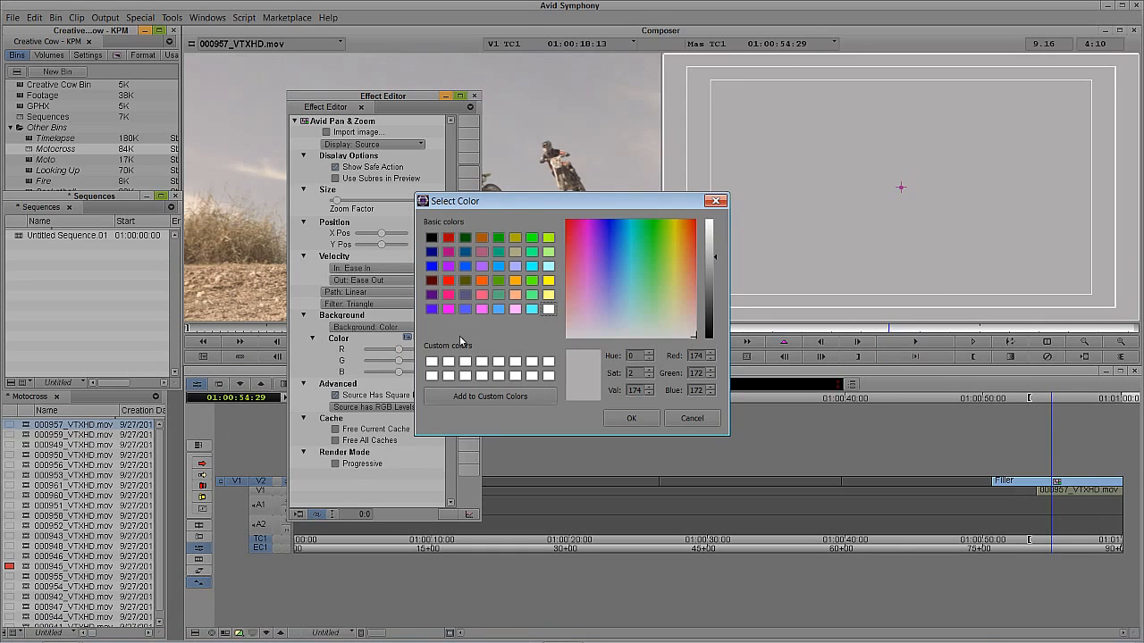
pyautogui.click(432, 242)
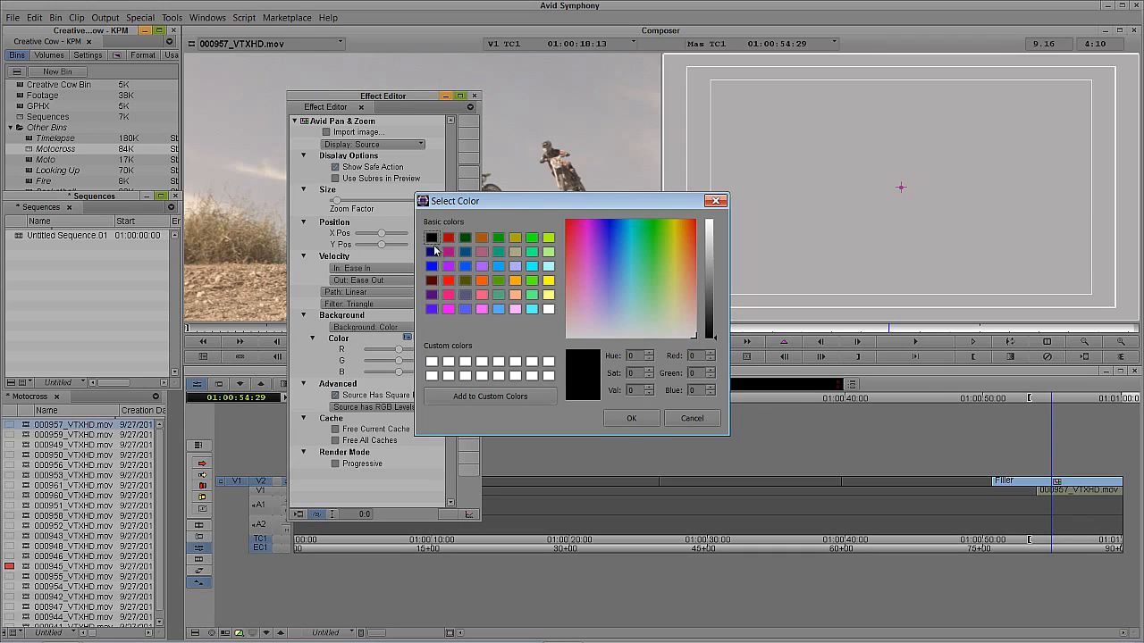
pyautogui.click(626, 418)
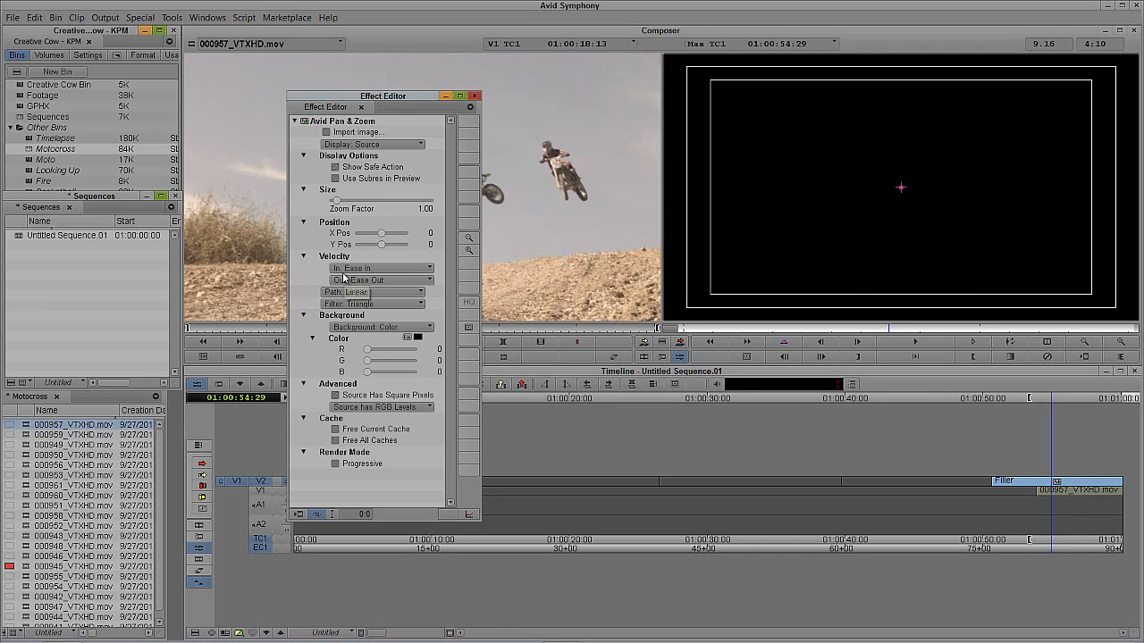
# - Import the image B169 from the Wedding Photos folder into the Pan & Zoom effect
pyautogui.moveTo(374, 99); pyautogui.dragTo(192, 138)
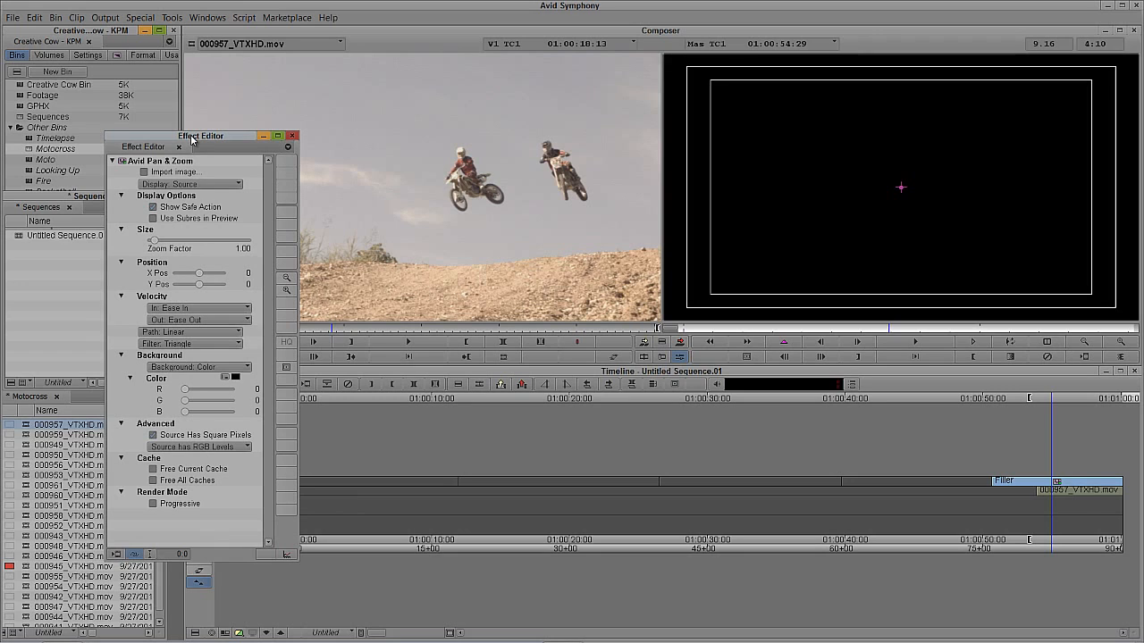
pyautogui.click(152, 173)
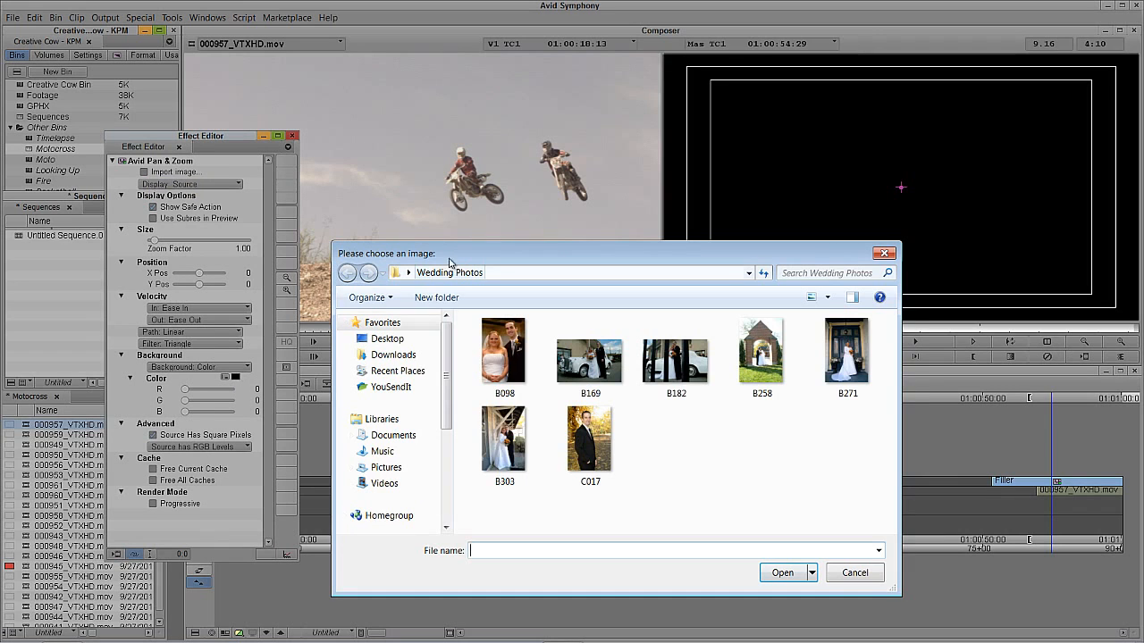
pyautogui.moveTo(422, 262); pyautogui.dragTo(164, 273)
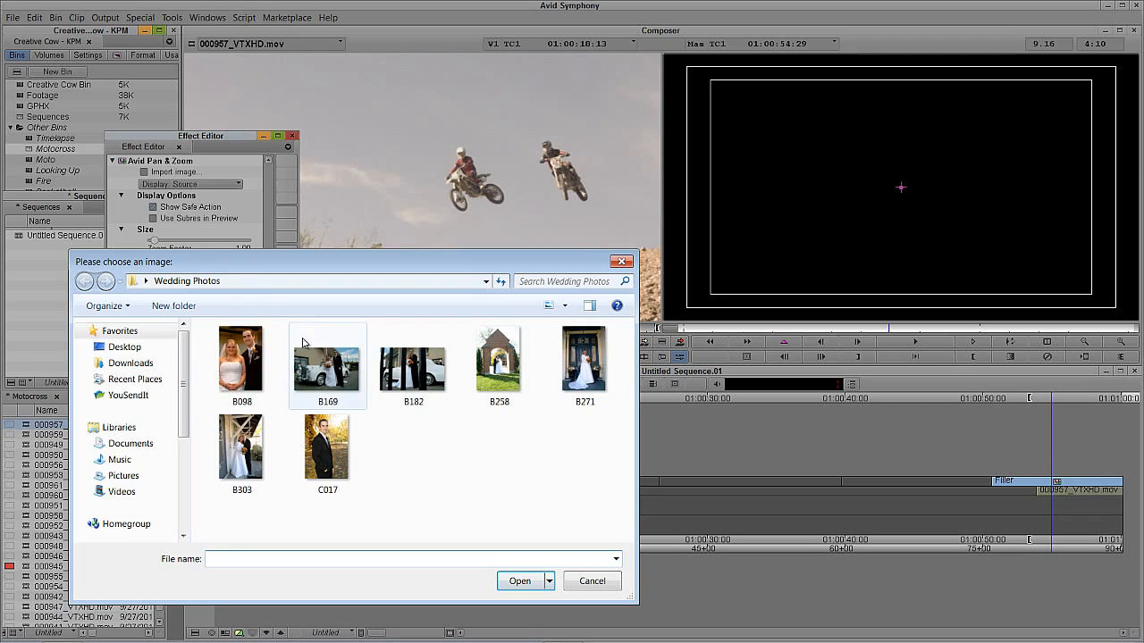
pyautogui.click(321, 384)
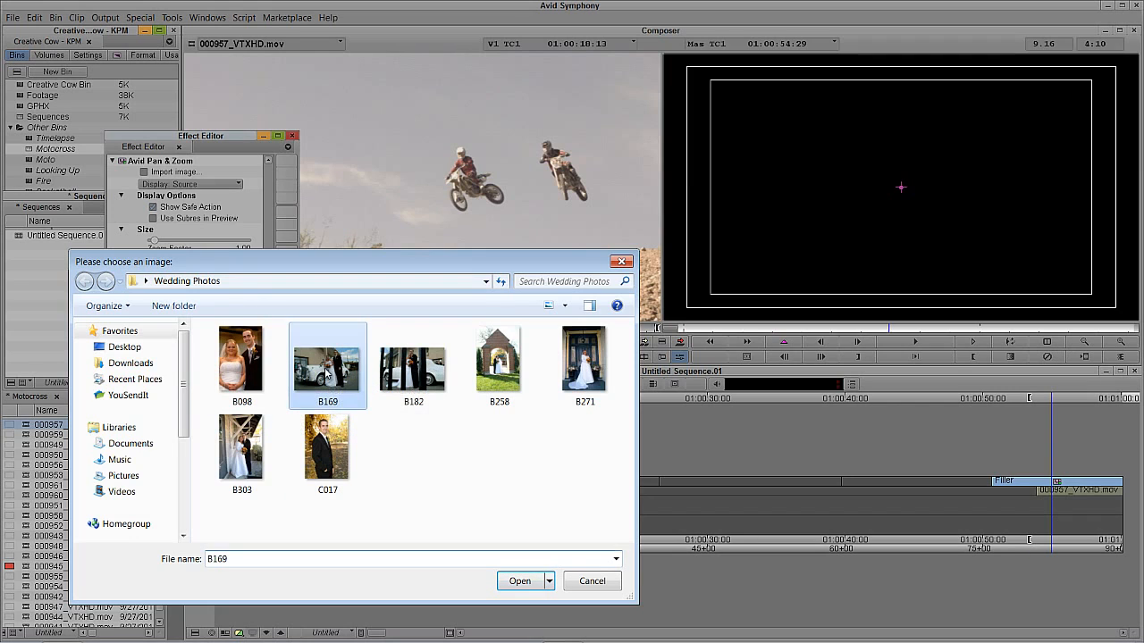
pyautogui.click(517, 585)
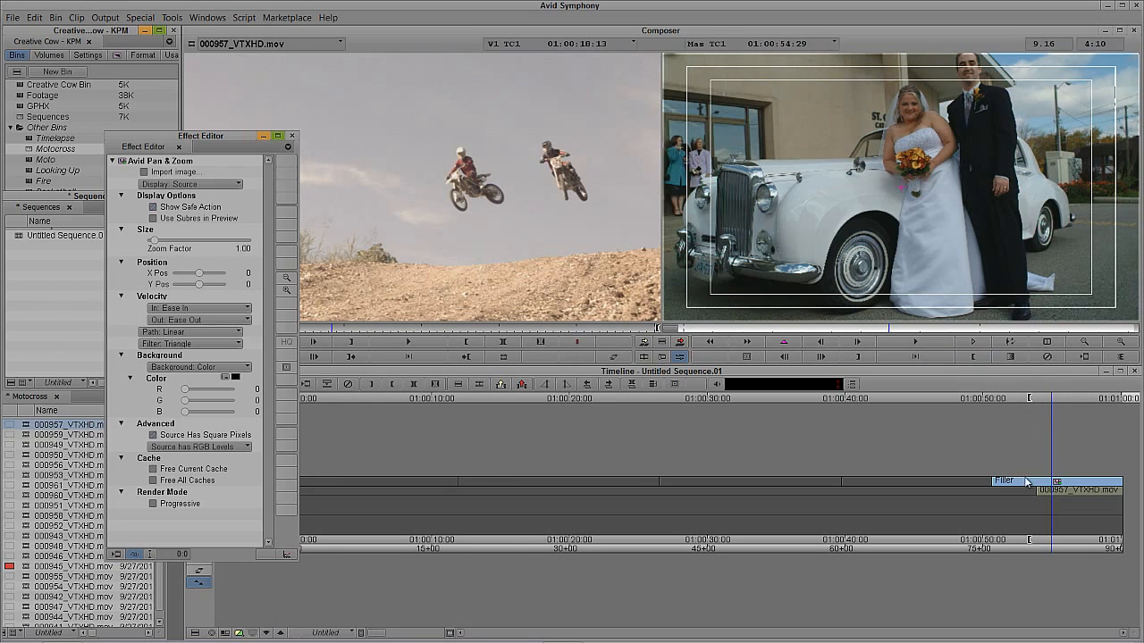
# - Park on the effect's first frame at 01:00:50:19 and try the Target display before returning to Source
pyautogui.moveTo(762, 329); pyautogui.dragTo(652, 331)
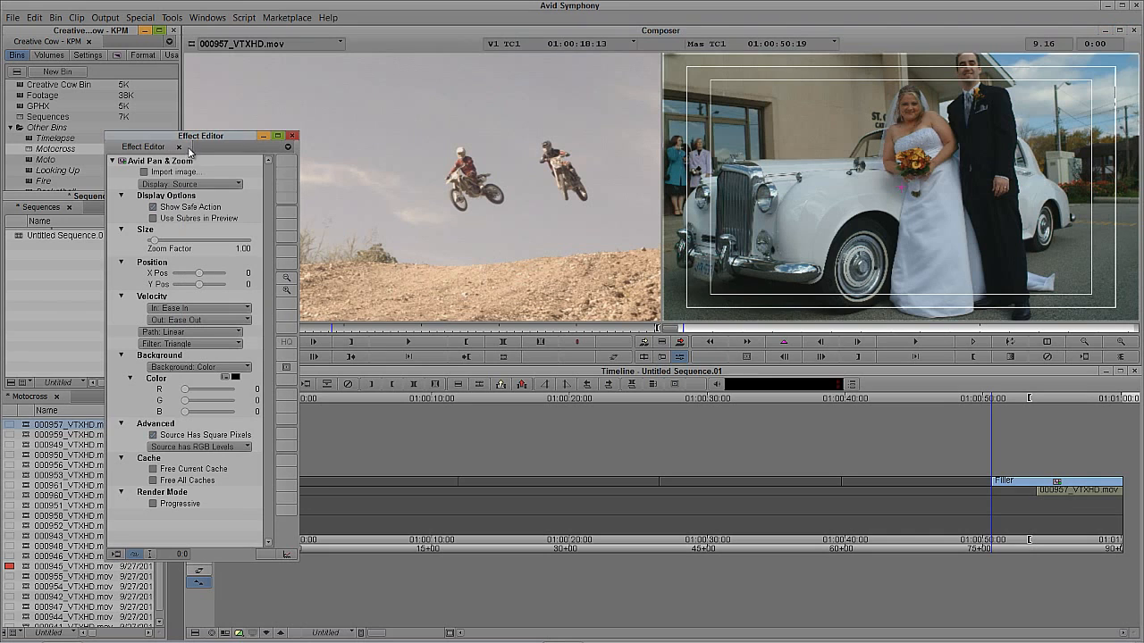
pyautogui.moveTo(184, 146); pyautogui.dragTo(291, 94)
pyautogui.click(271, 140)
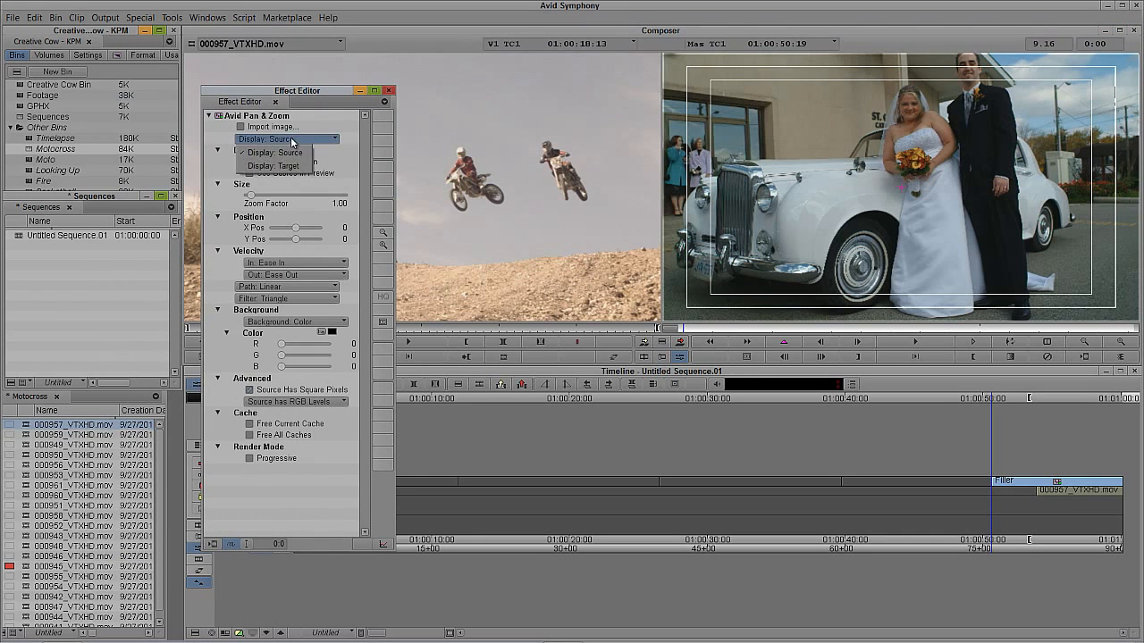
pyautogui.click(290, 166)
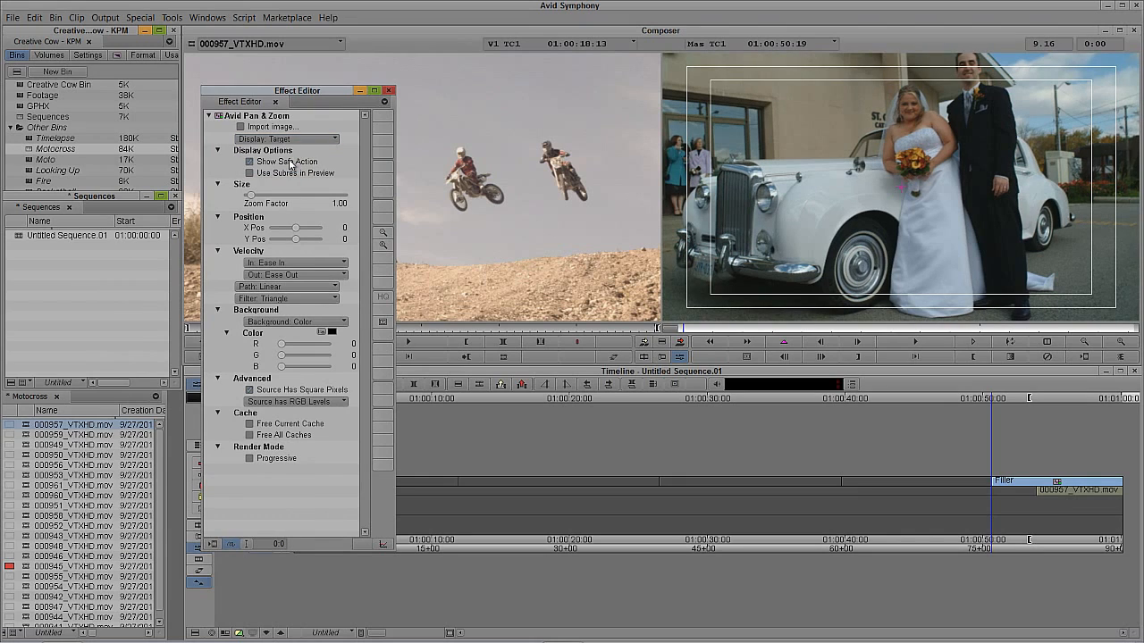
pyautogui.click(290, 139)
pyautogui.click(288, 150)
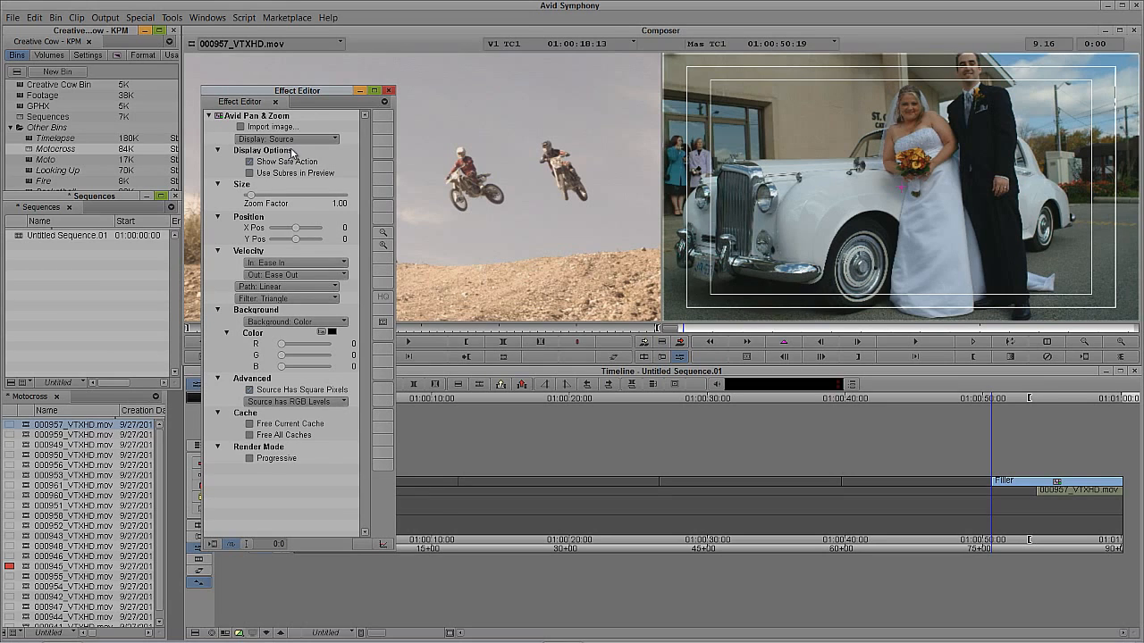
# - Hide the safe-area grid overlay and toggle the effect's Show Safe Action option off and back on
pyautogui.click(382, 323)
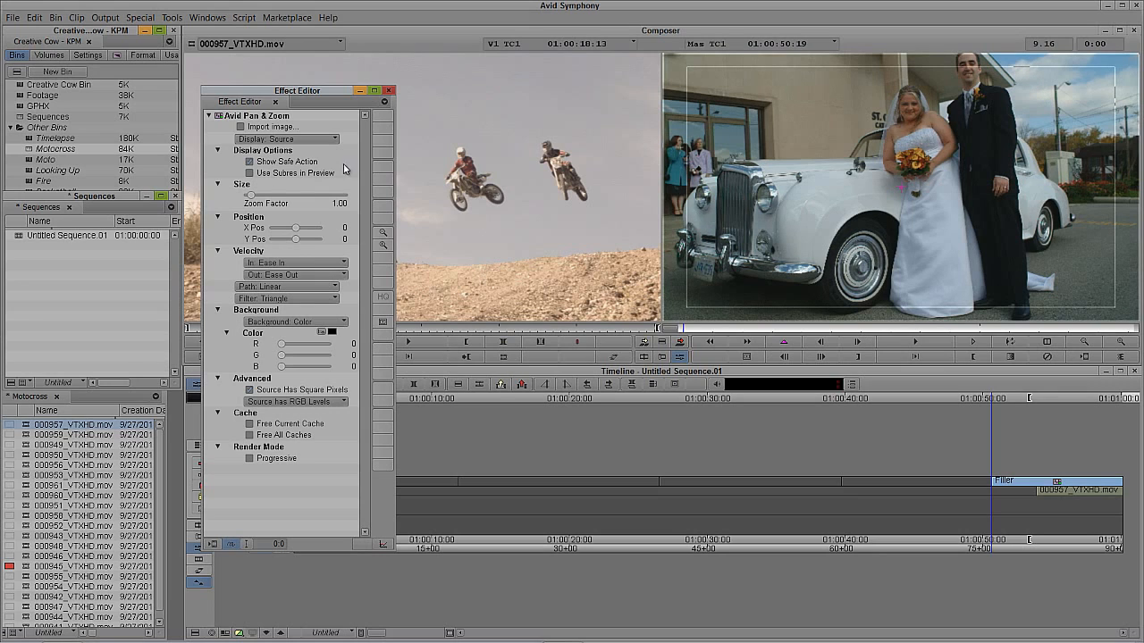
pyautogui.click(250, 162)
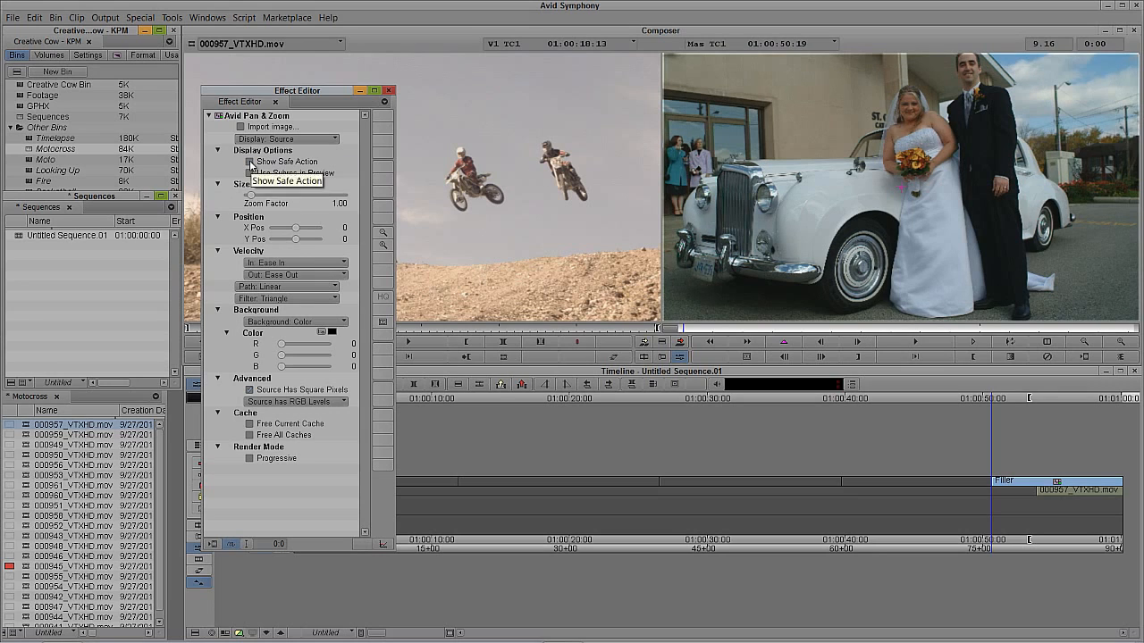
pyautogui.click(250, 163)
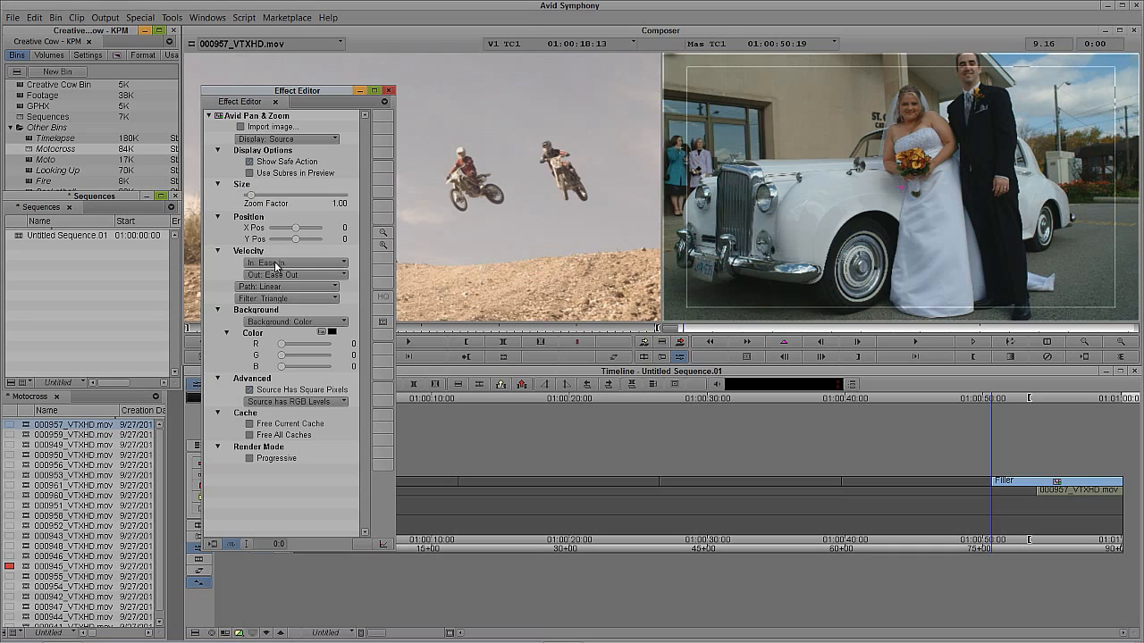
# - Set the Pan & Zoom effect's zoom factor to 1.72 on the first frame
pyautogui.moveTo(250, 194); pyautogui.dragTo(255, 197)
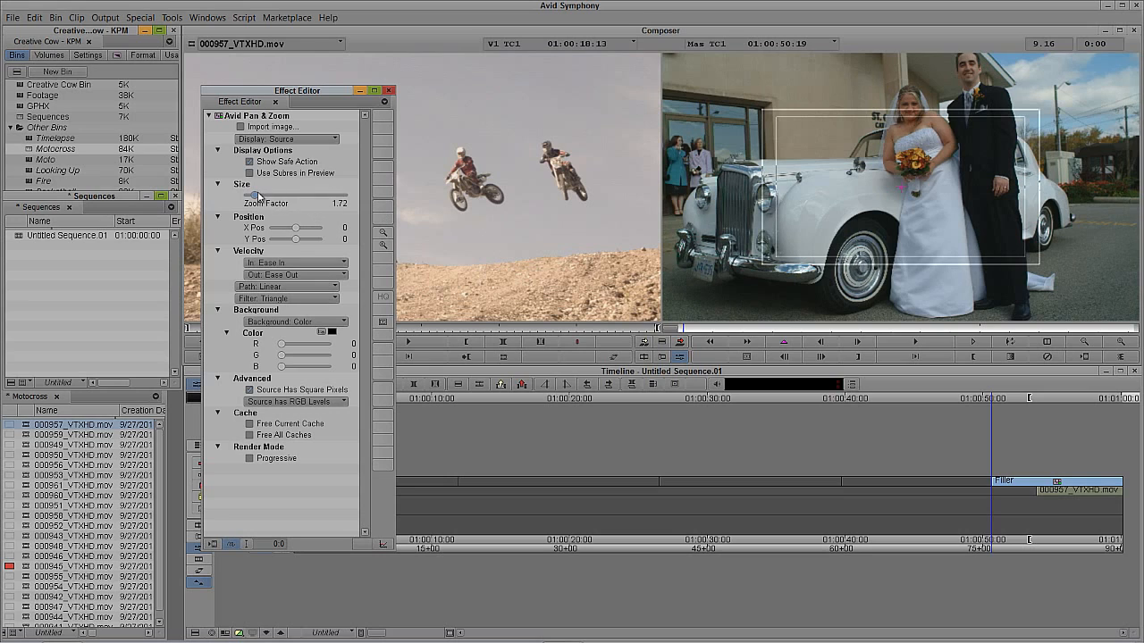
# - Set the zoom factor to 2.34 on the first frame and reposition the framing over the couple at X Pos 71, Y Pos -291
pyautogui.moveTo(260, 195); pyautogui.dragTo(260, 198)
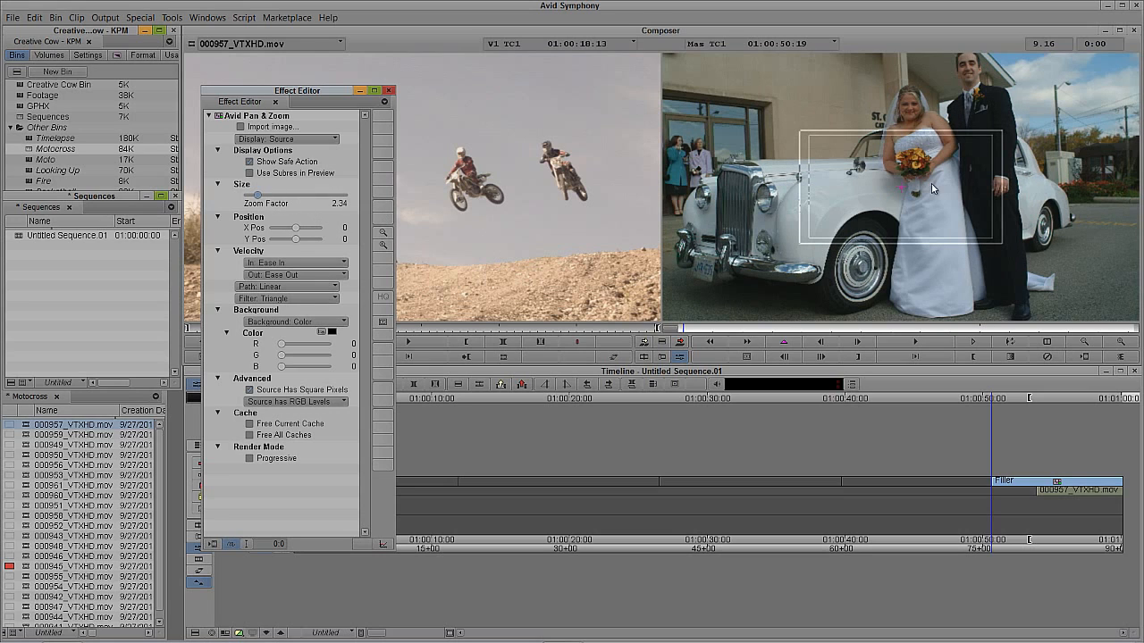
pyautogui.click(900, 188)
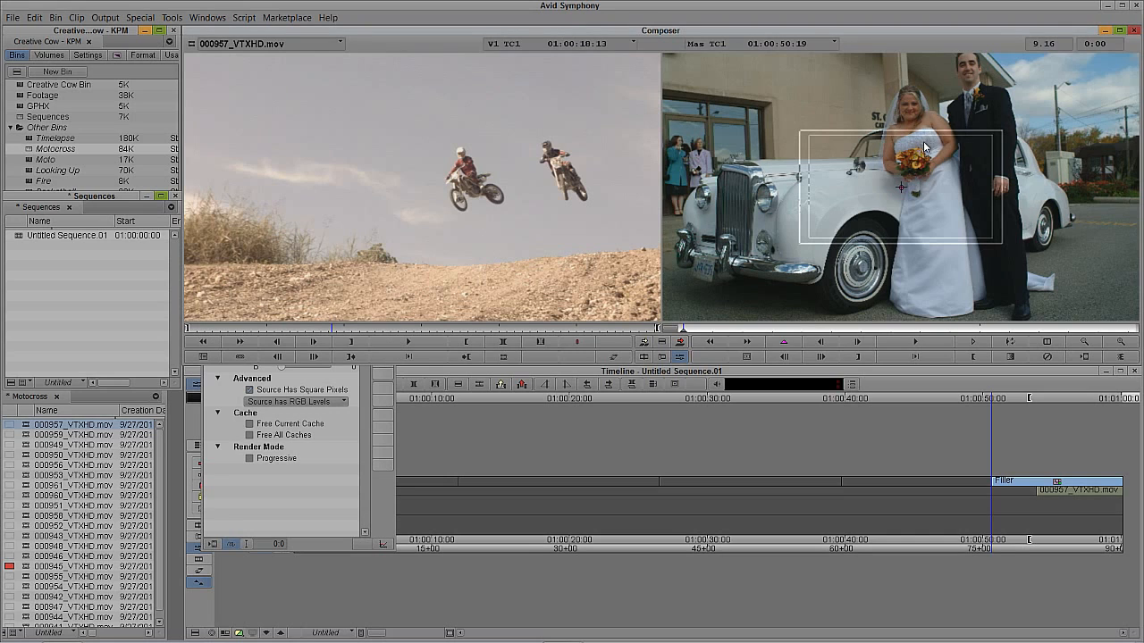
pyautogui.moveTo(925, 148); pyautogui.dragTo(929, 136)
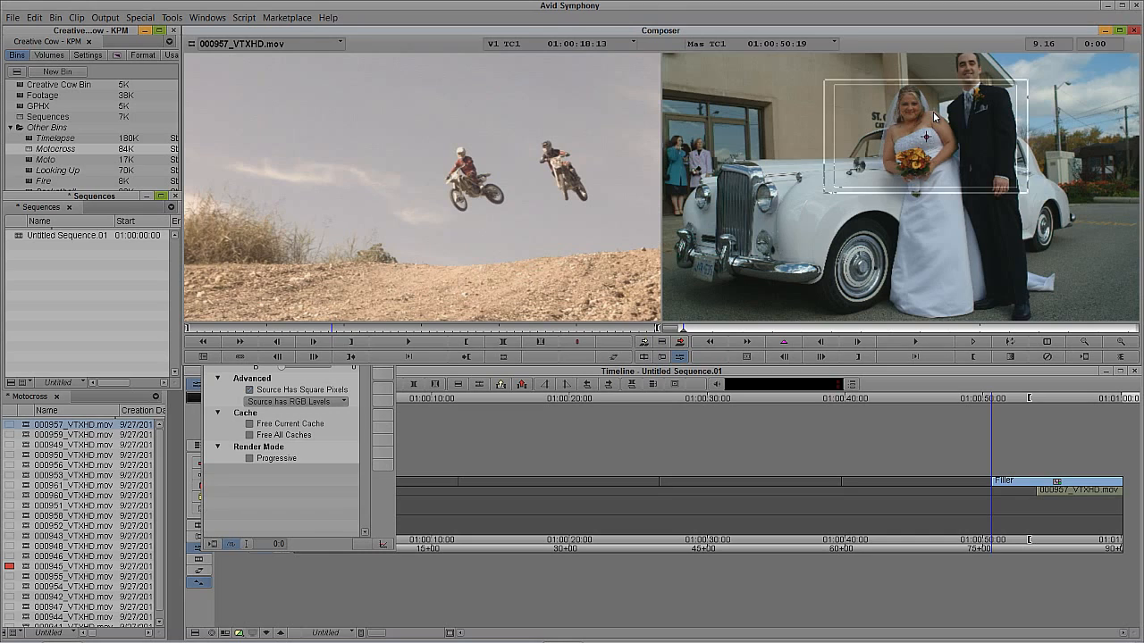
pyautogui.click(934, 112)
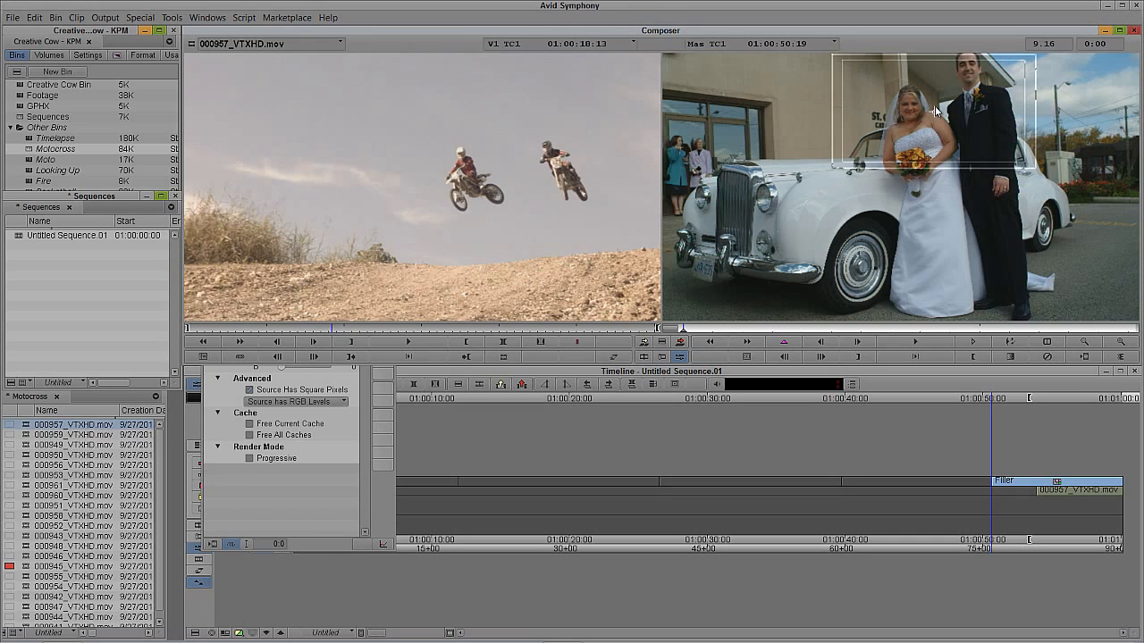
pyautogui.moveTo(934, 108); pyautogui.dragTo(935, 103)
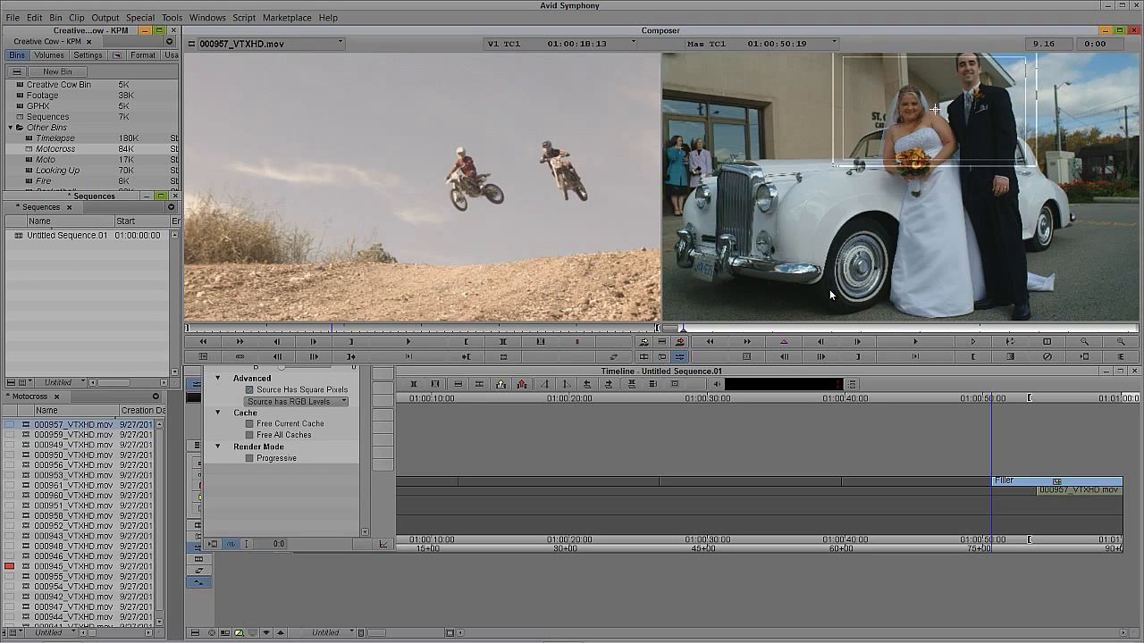
pyautogui.click(368, 394)
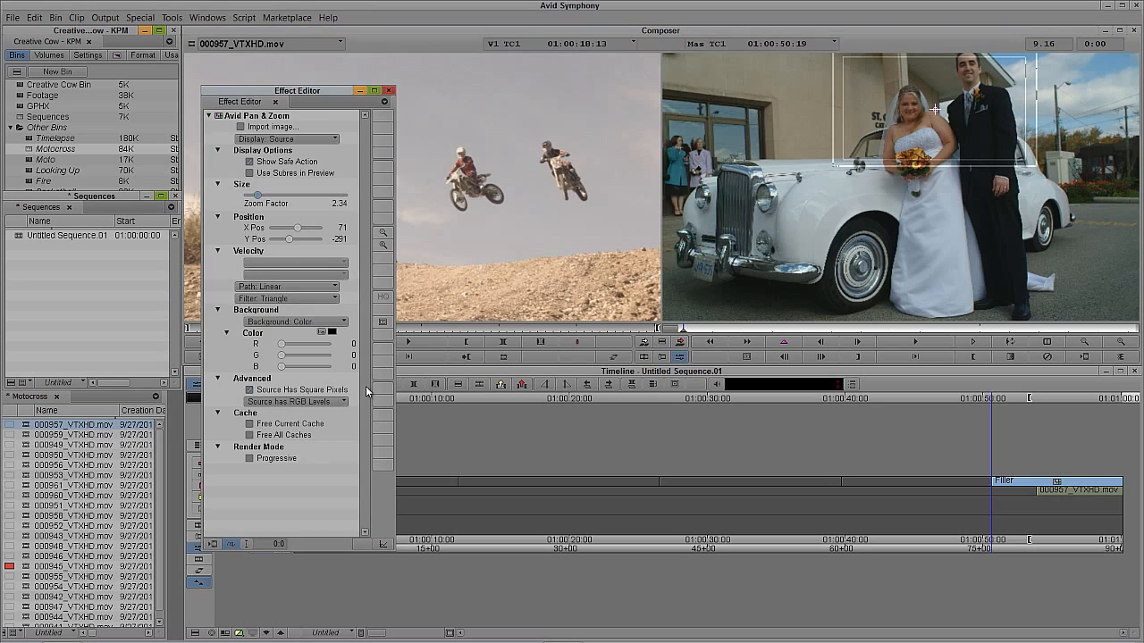
# - Try shifting the first keyframe's framing to X Pos 108, then return it to 71
pyautogui.click(687, 334)
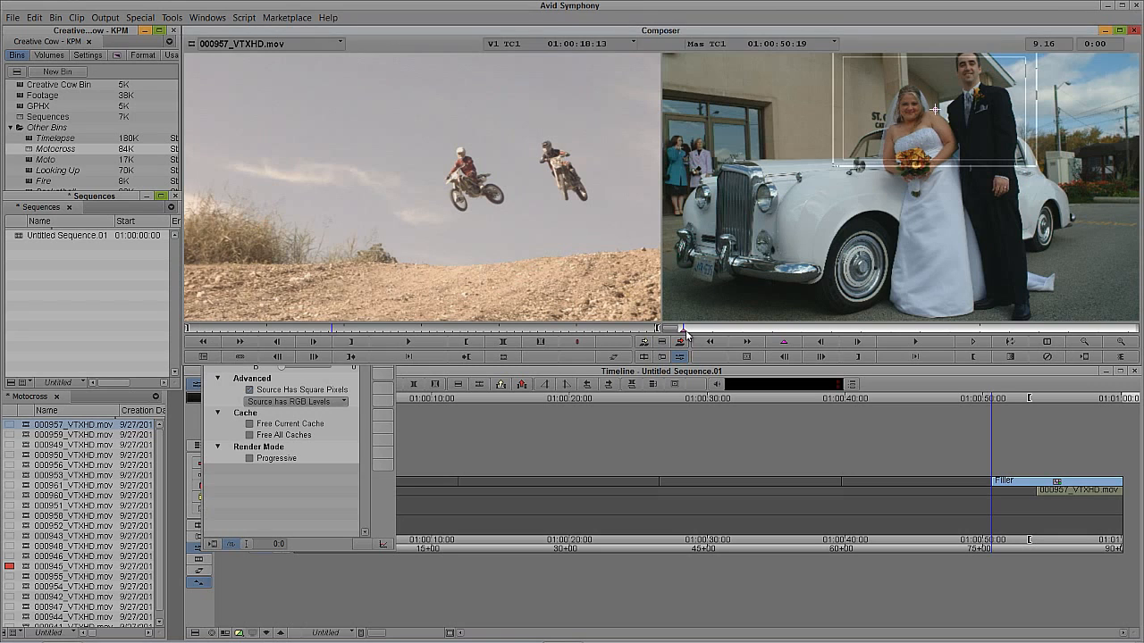
pyautogui.click(369, 382)
pyautogui.moveTo(316, 93); pyautogui.dragTo(500, 55)
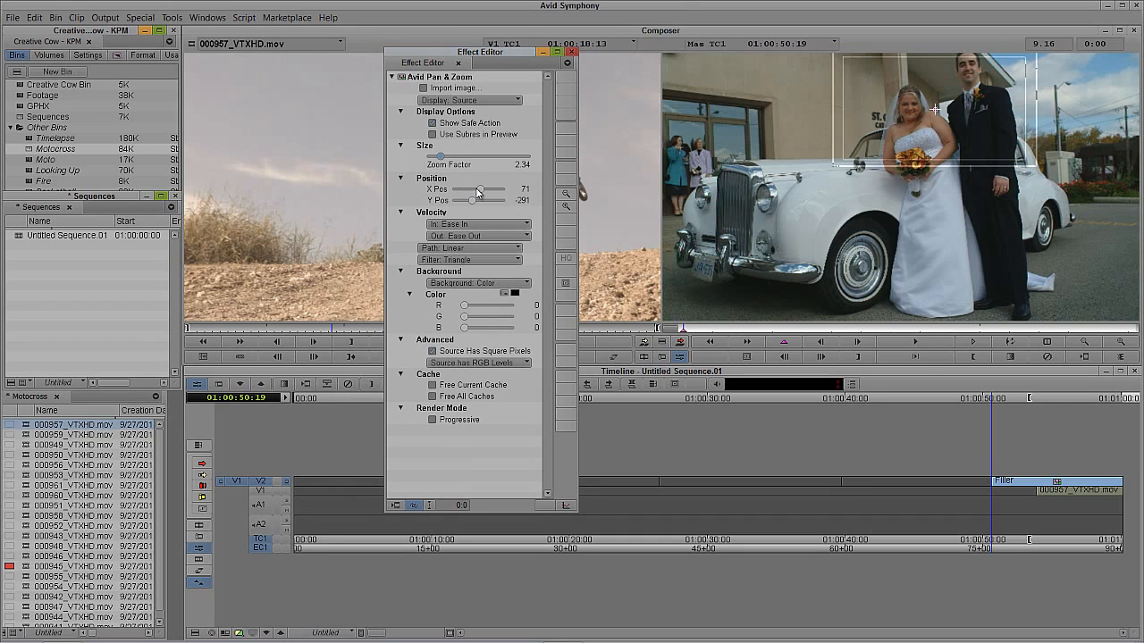
pyautogui.moveTo(480, 192); pyautogui.dragTo(477, 196)
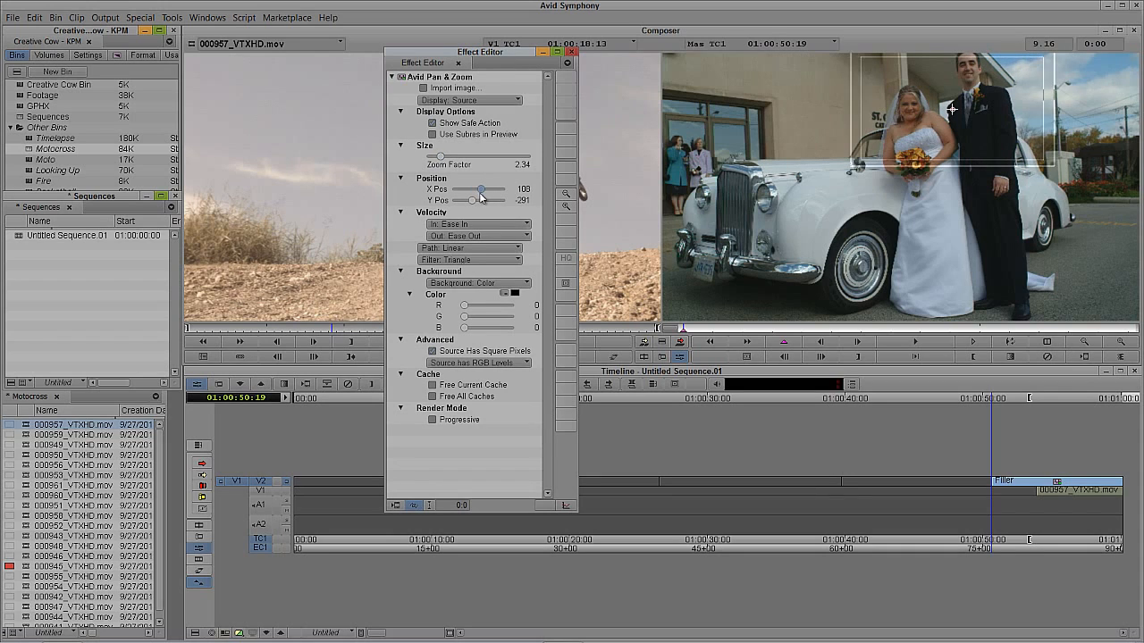
pyautogui.moveTo(479, 198); pyautogui.dragTo(483, 192)
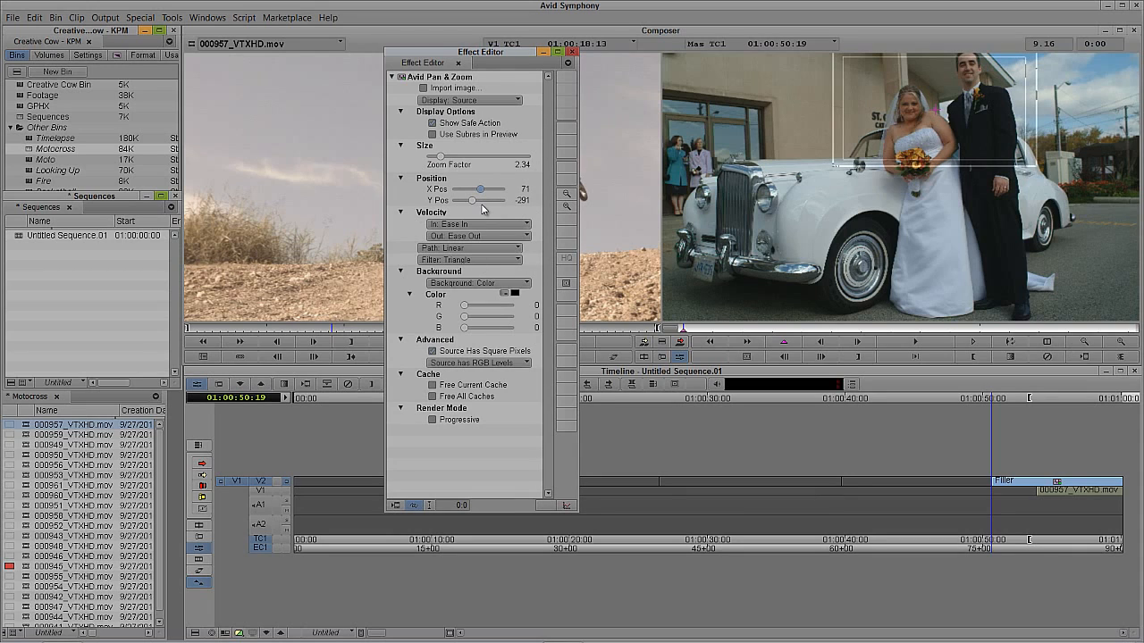
# - Set both the In and Out velocity of the Pan & Zoom effect to Linear
pyautogui.click(459, 229)
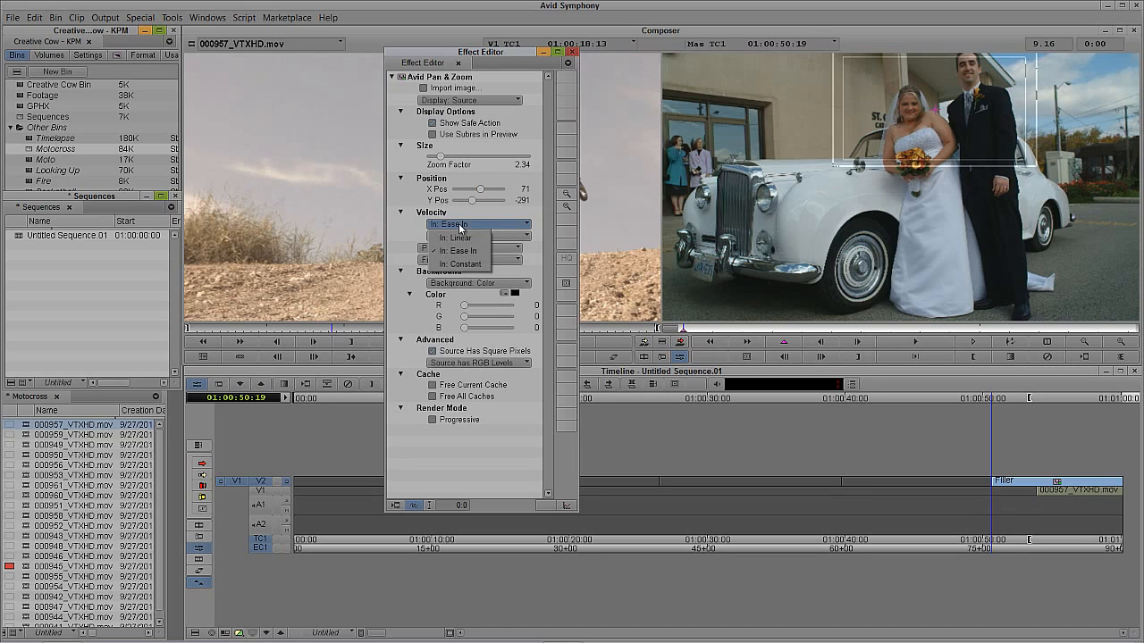
pyautogui.click(472, 241)
pyautogui.click(478, 238)
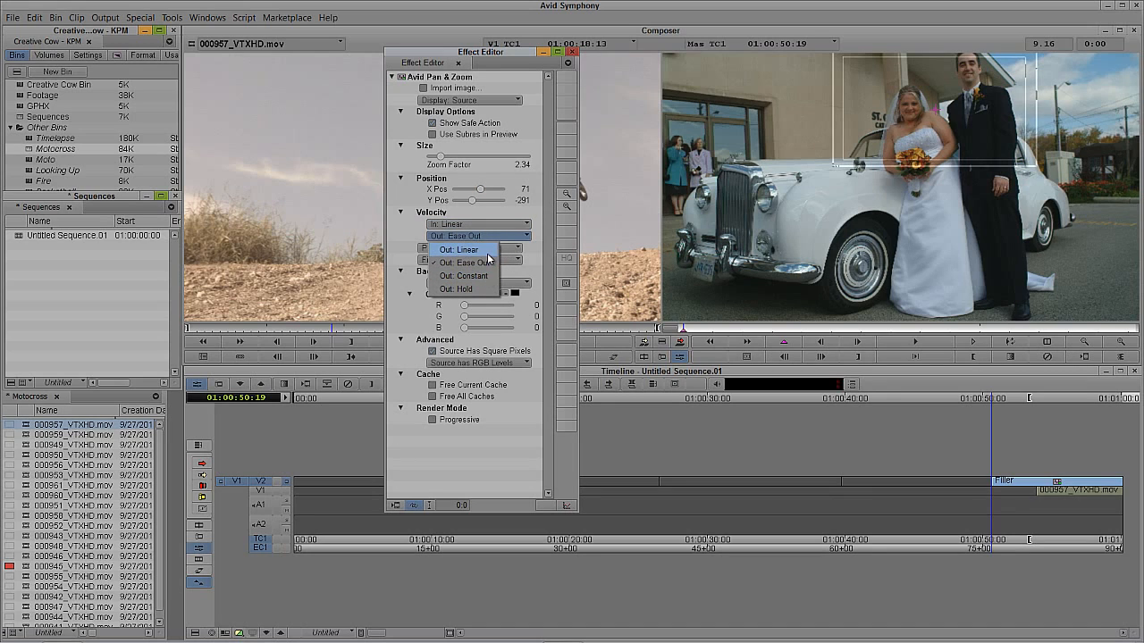
pyautogui.click(487, 251)
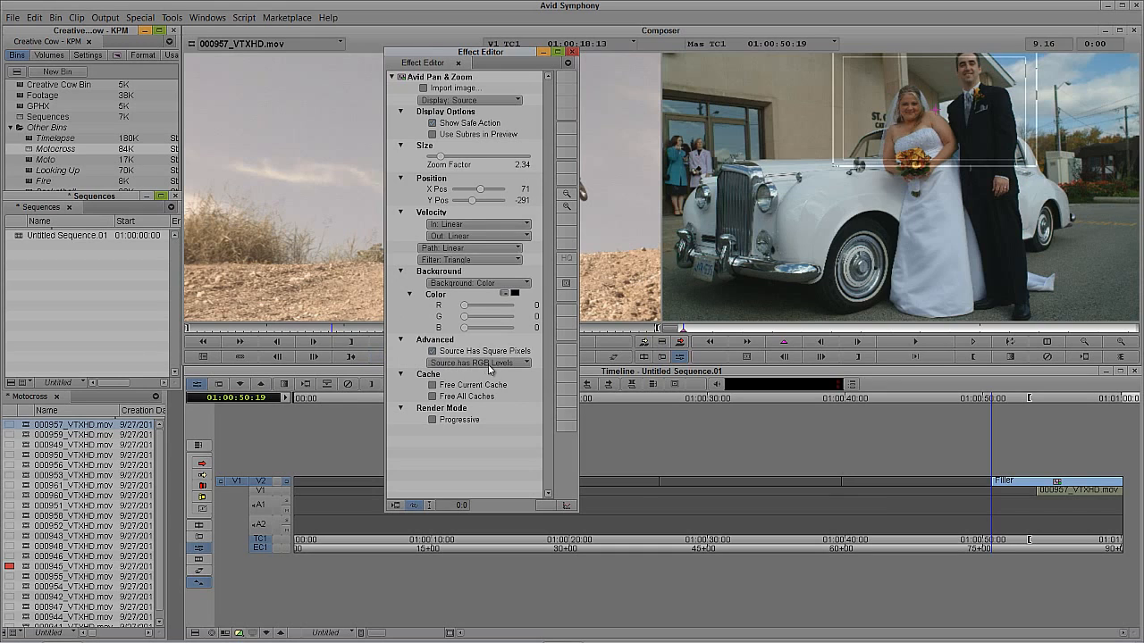
# - Review the source level options, keeping RGB Levels, and enable the Progressive render mode
pyautogui.click(514, 363)
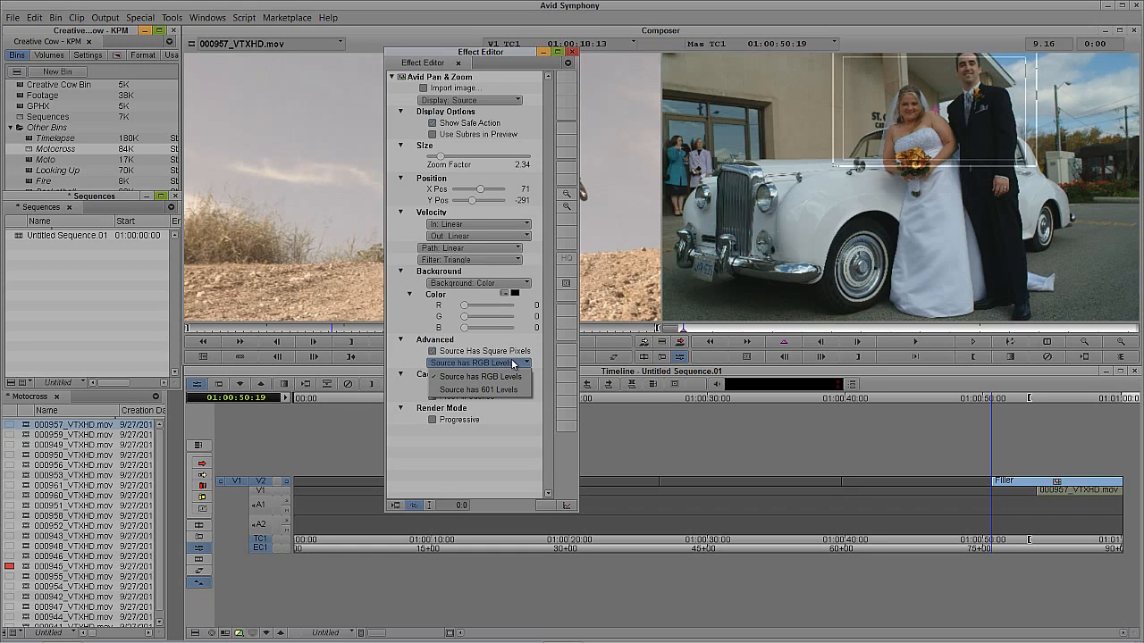
pyautogui.click(517, 418)
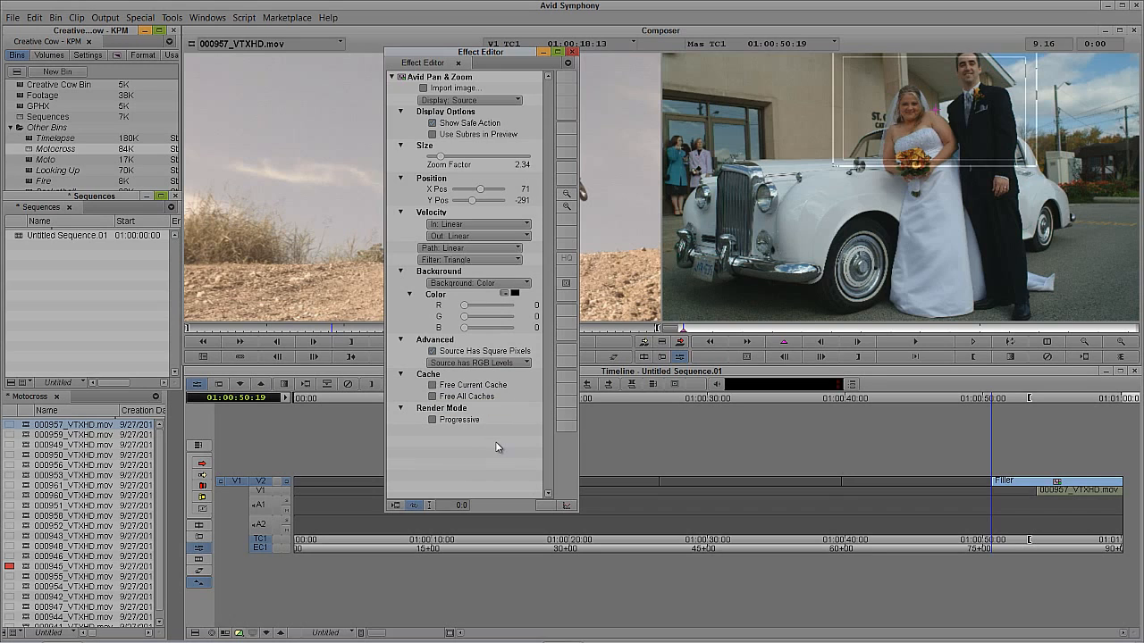
pyautogui.click(433, 420)
# - Park on the effect's last frame at 01:01:00:04 and reveal the Effect Editor's keyframe graphs
pyautogui.click(817, 330)
pyautogui.moveTo(817, 330); pyautogui.dragTo(1137, 334)
pyautogui.click(548, 410)
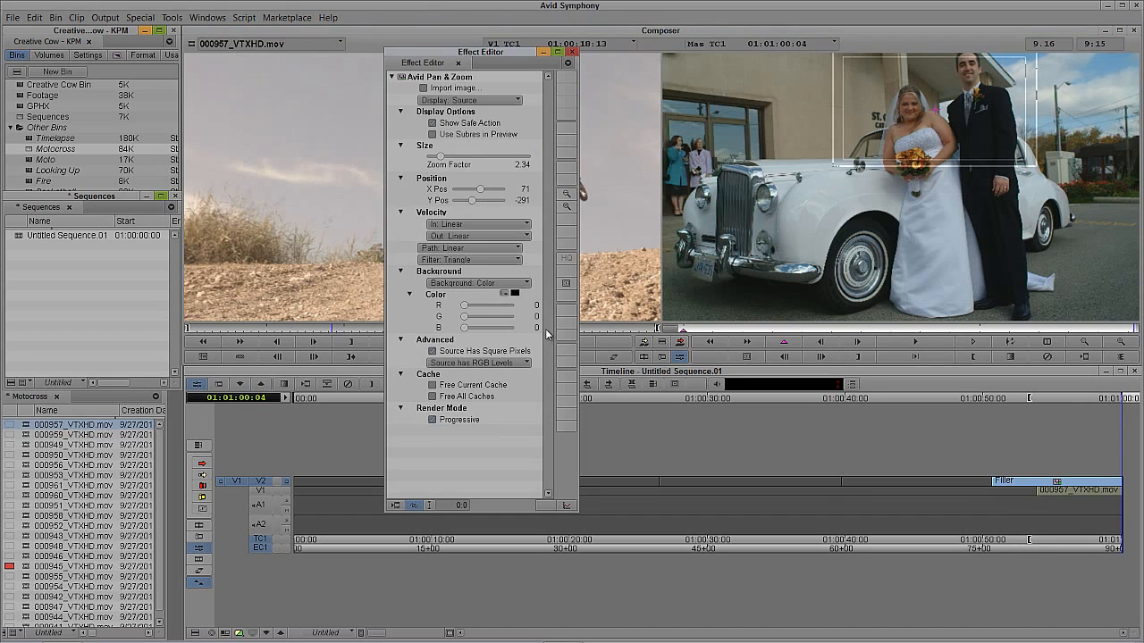
pyautogui.moveTo(504, 55); pyautogui.dragTo(518, 75)
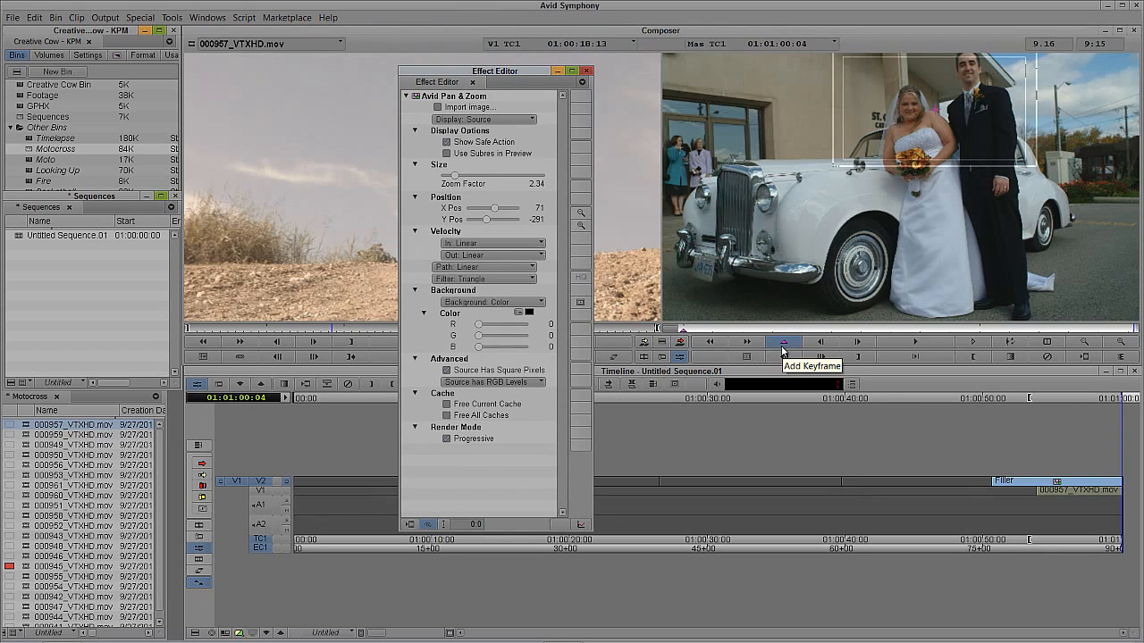
pyautogui.click(581, 524)
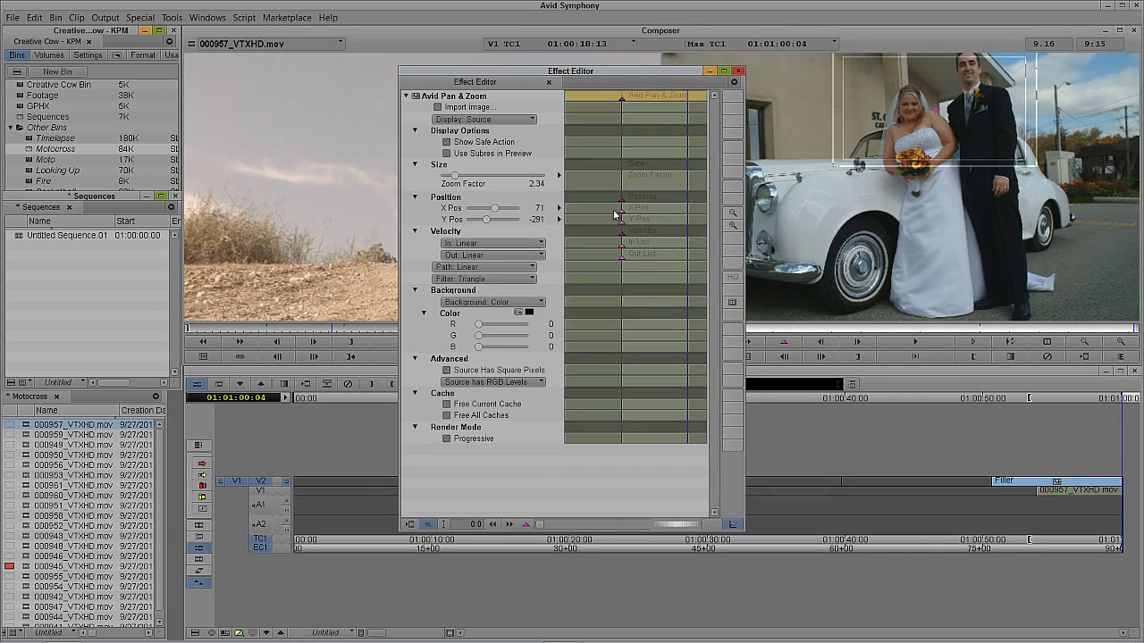
pyautogui.moveTo(623, 79); pyautogui.dragTo(422, 57)
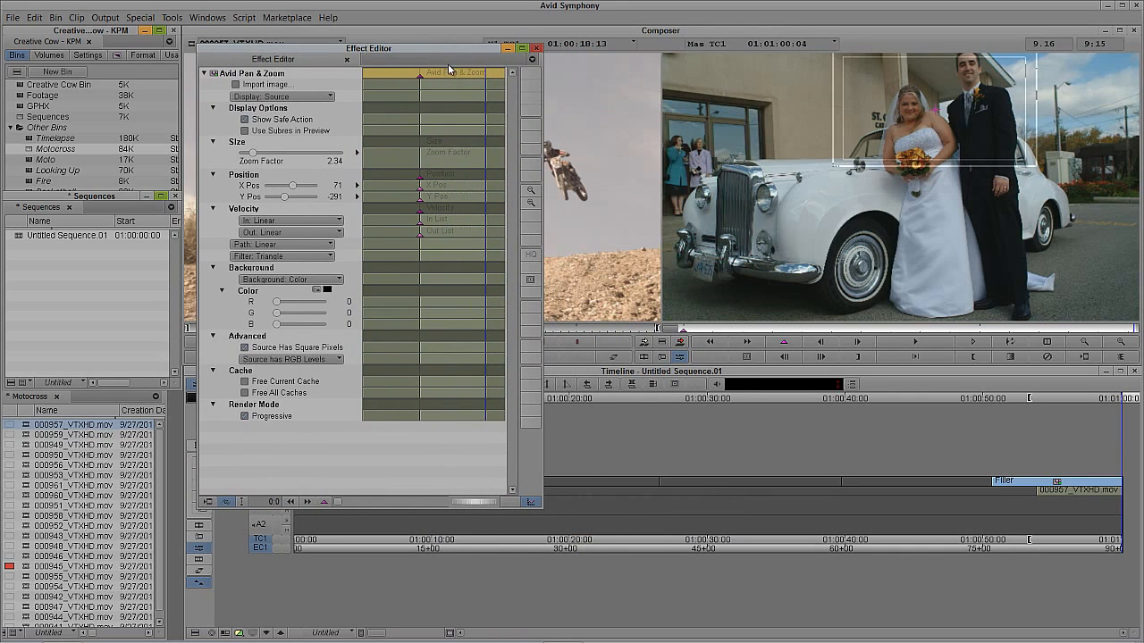
# - Add keyframes to the Pan & Zoom size and position parameters on the last frame
pyautogui.rightClick(458, 157)
pyautogui.click(477, 163)
pyautogui.rightClick(466, 186)
pyautogui.click(478, 191)
pyautogui.rightClick(474, 204)
pyautogui.click(486, 209)
pyautogui.click(1126, 337)
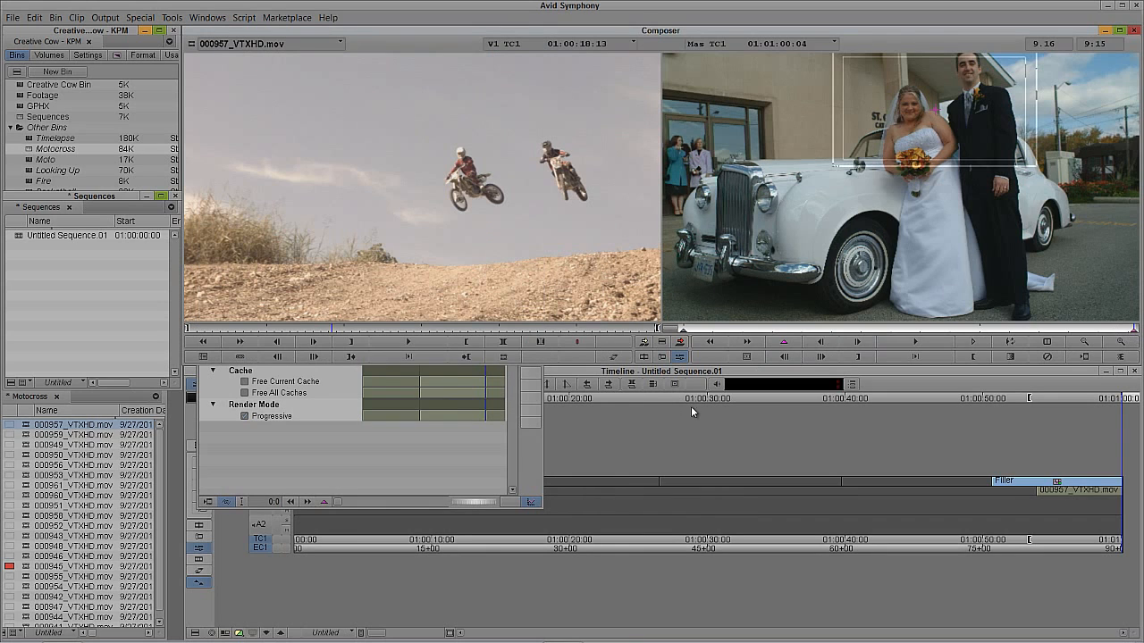
pyautogui.click(514, 445)
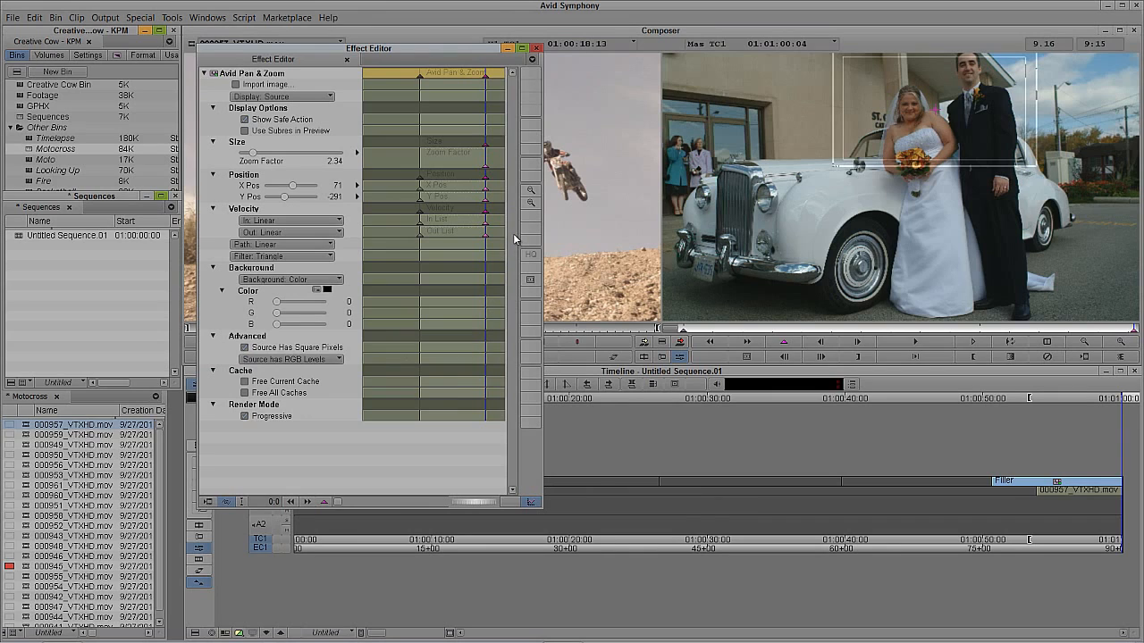
# - Try deleting the selected end keyframes and adding separate ones for X Pos and Y Pos
pyautogui.press('Delete')
pyautogui.rightClick(472, 189)
pyautogui.click(487, 191)
pyautogui.rightClick(485, 198)
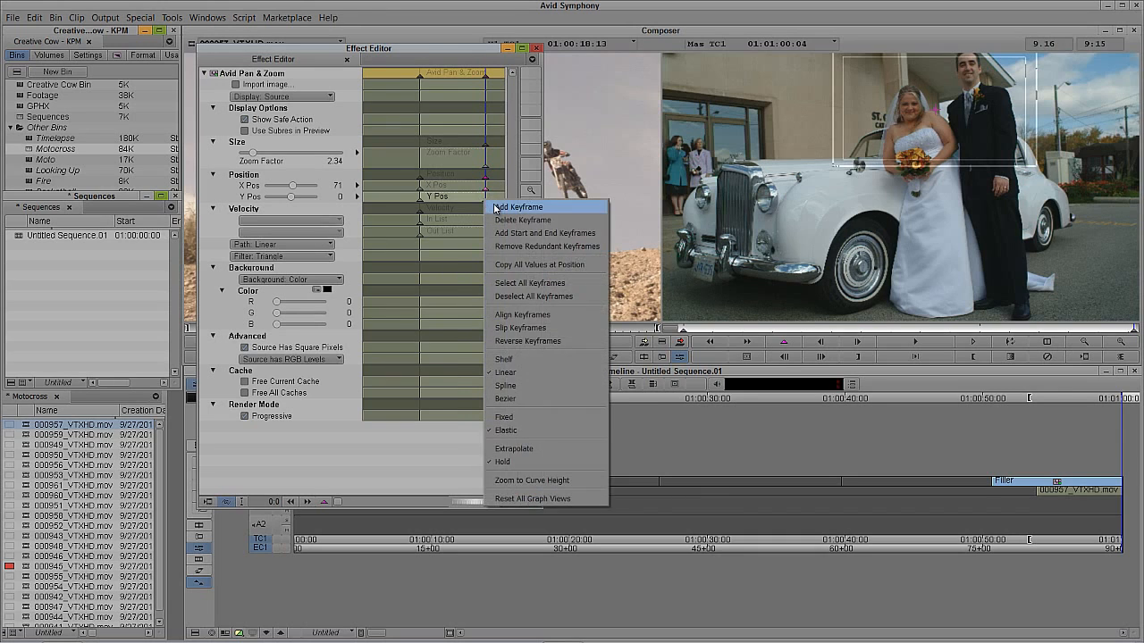
pyautogui.click(496, 208)
# - Collapse the keyframe graphs and compare the framing on the effect's first and last keyframes
pyautogui.moveTo(442, 50); pyautogui.dragTo(243, 105)
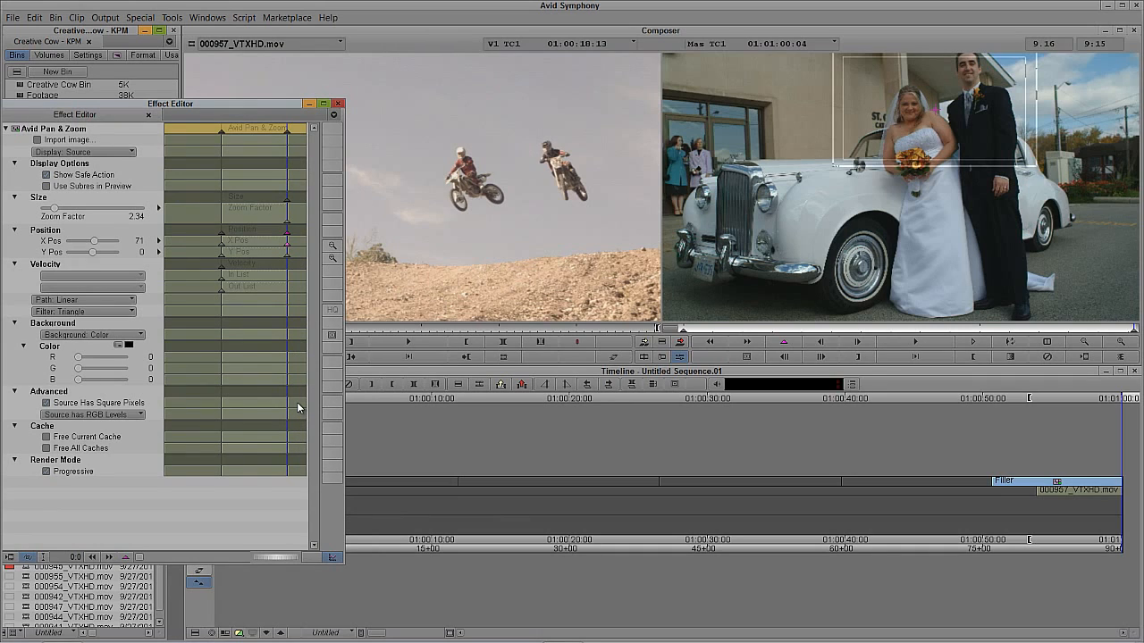
pyautogui.click(334, 557)
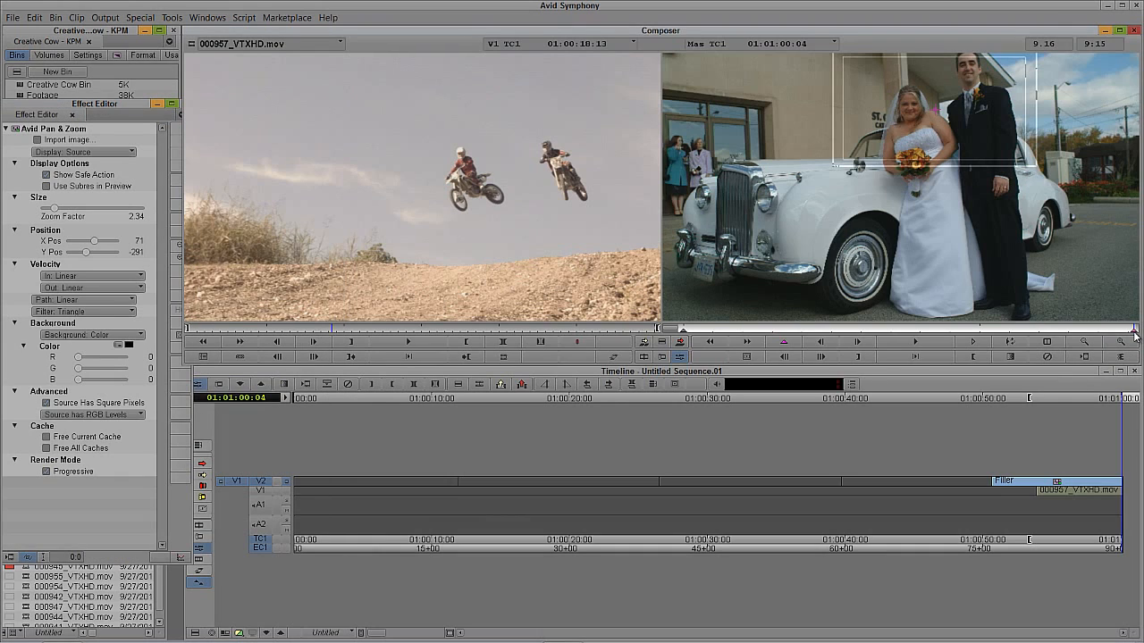
pyautogui.click(682, 331)
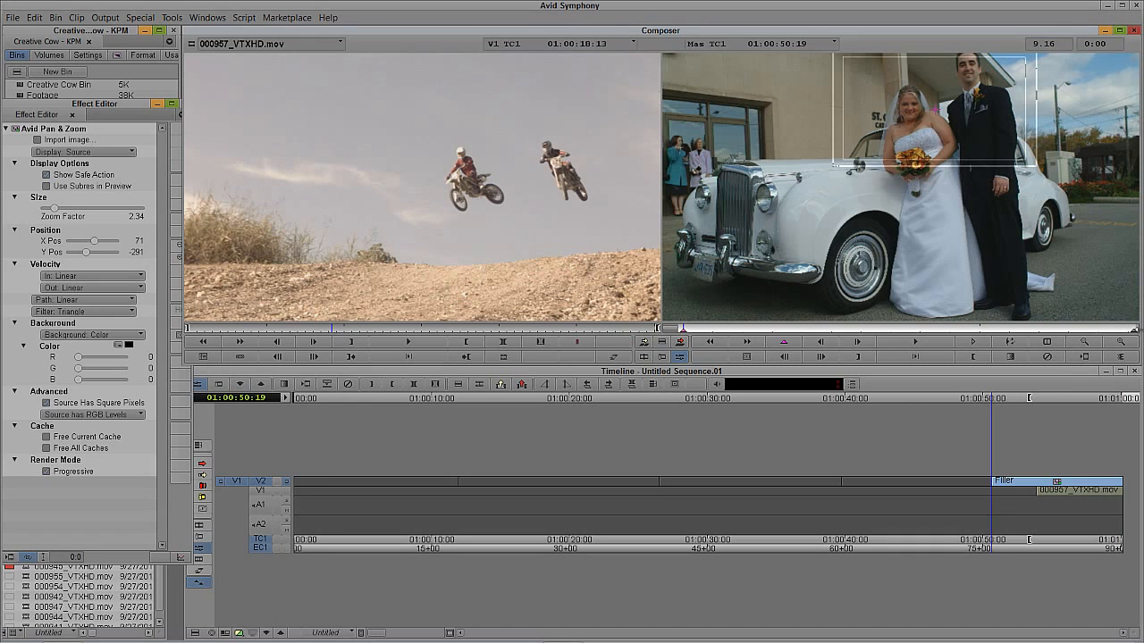
pyautogui.click(1133, 329)
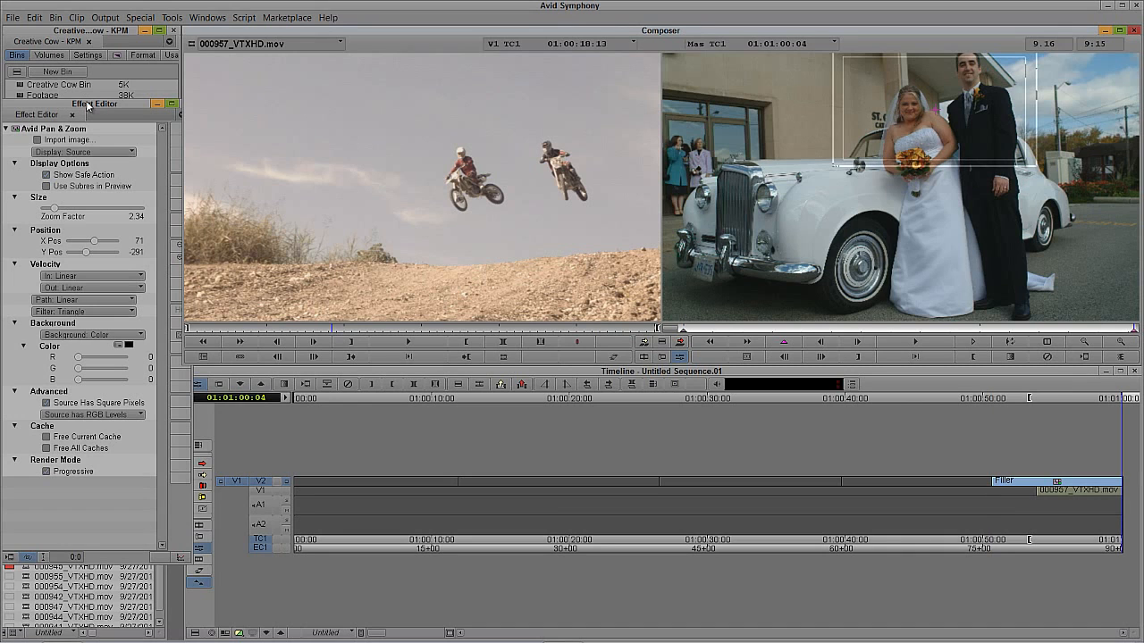
# - Set X Pos and Y Pos to 0 and the zoom factor to 1 on the last keyframe
pyautogui.moveTo(88, 106); pyautogui.dragTo(151, 64)
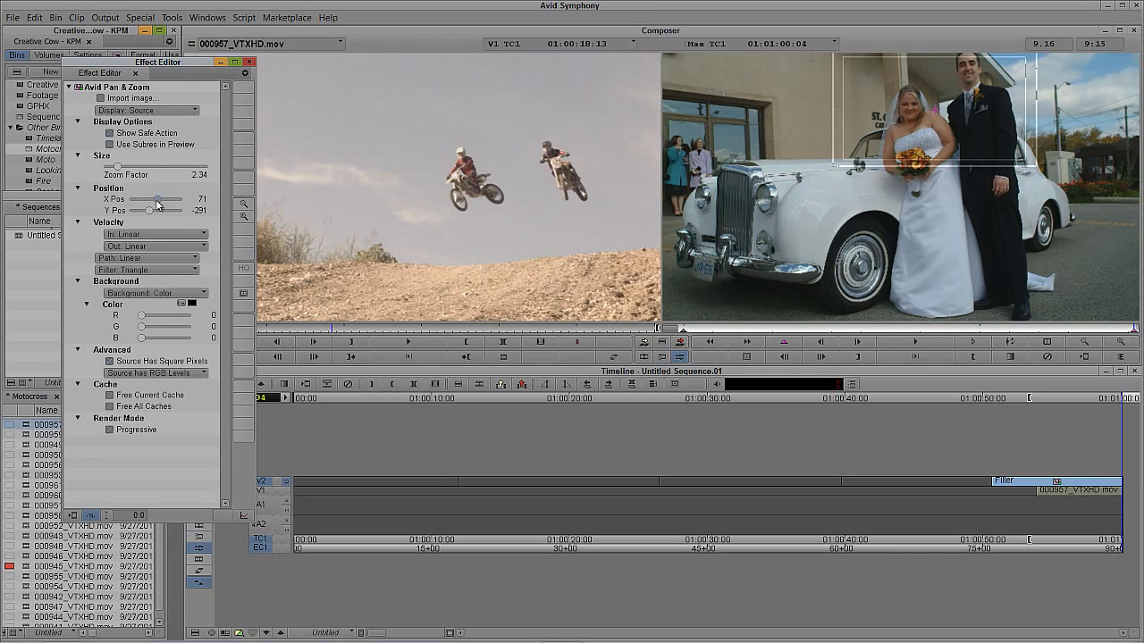
pyautogui.write('0')
pyautogui.press('Tab')
pyautogui.write('0')
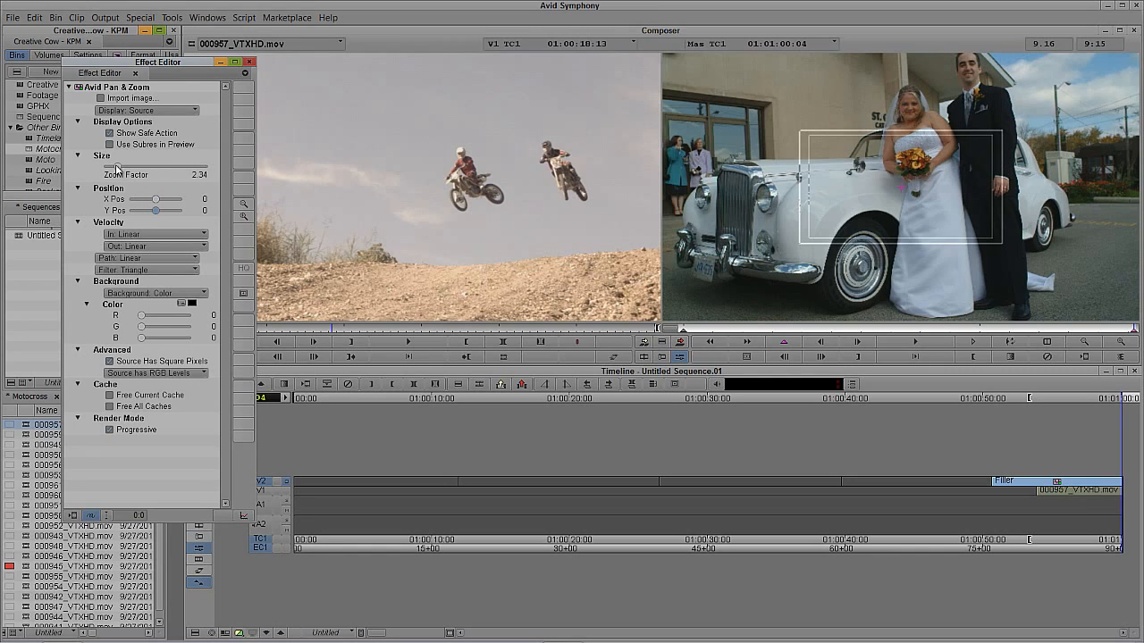
pyautogui.write('1')
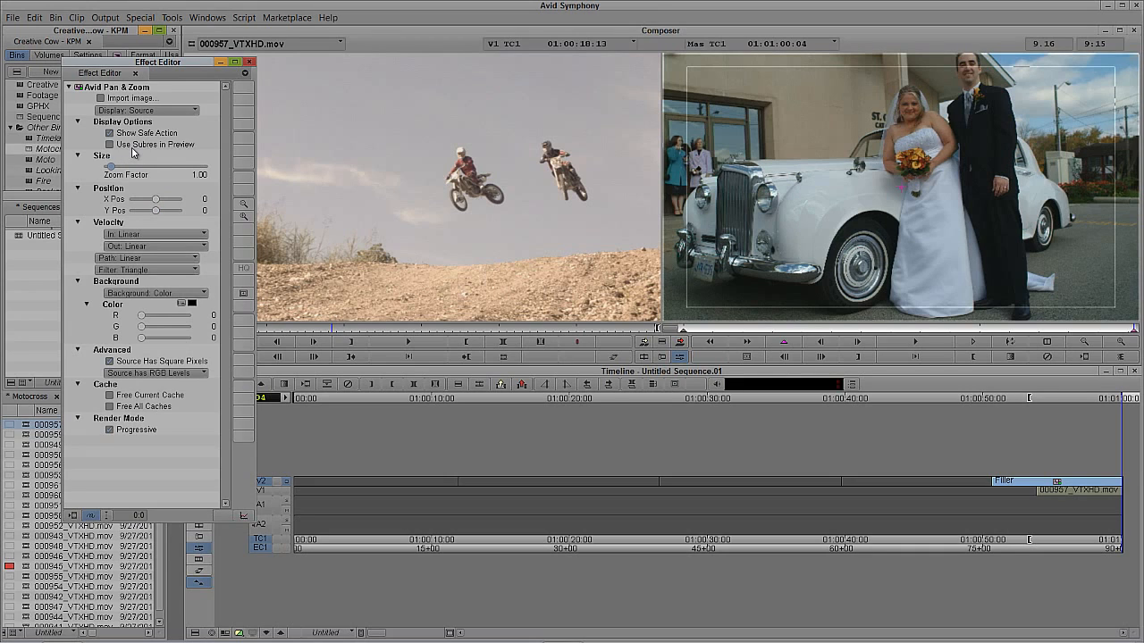
# - Check the first frame's framing, revert the zoom and position changes, and return to the last keyframe
pyautogui.moveTo(771, 330); pyautogui.dragTo(669, 336)
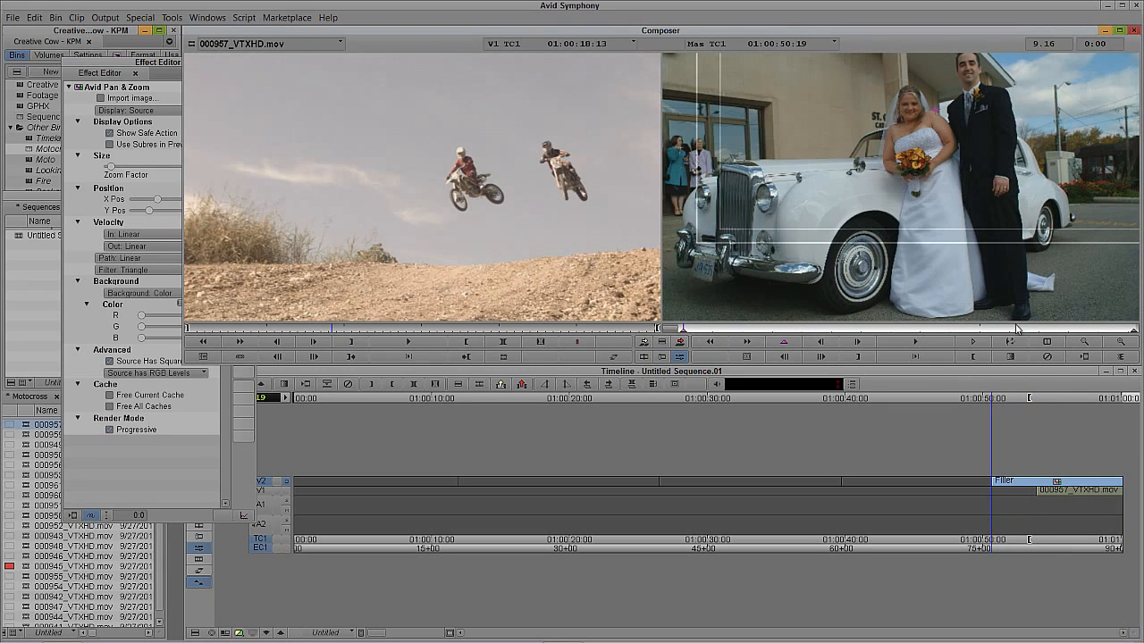
pyautogui.click(1135, 332)
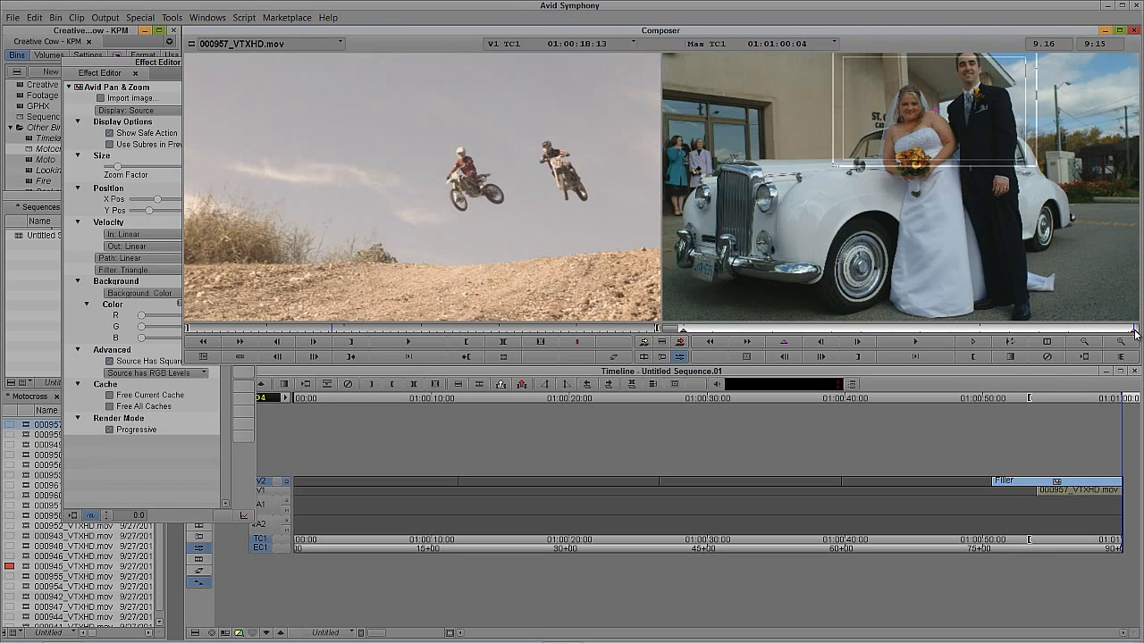
pyautogui.click(683, 338)
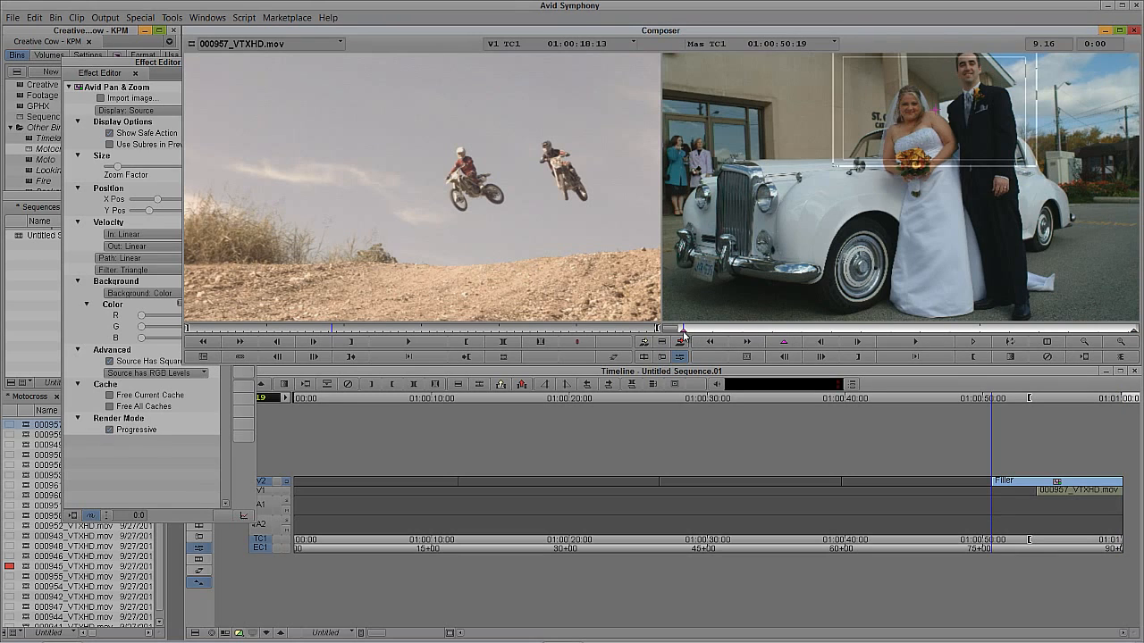
pyautogui.click(1133, 332)
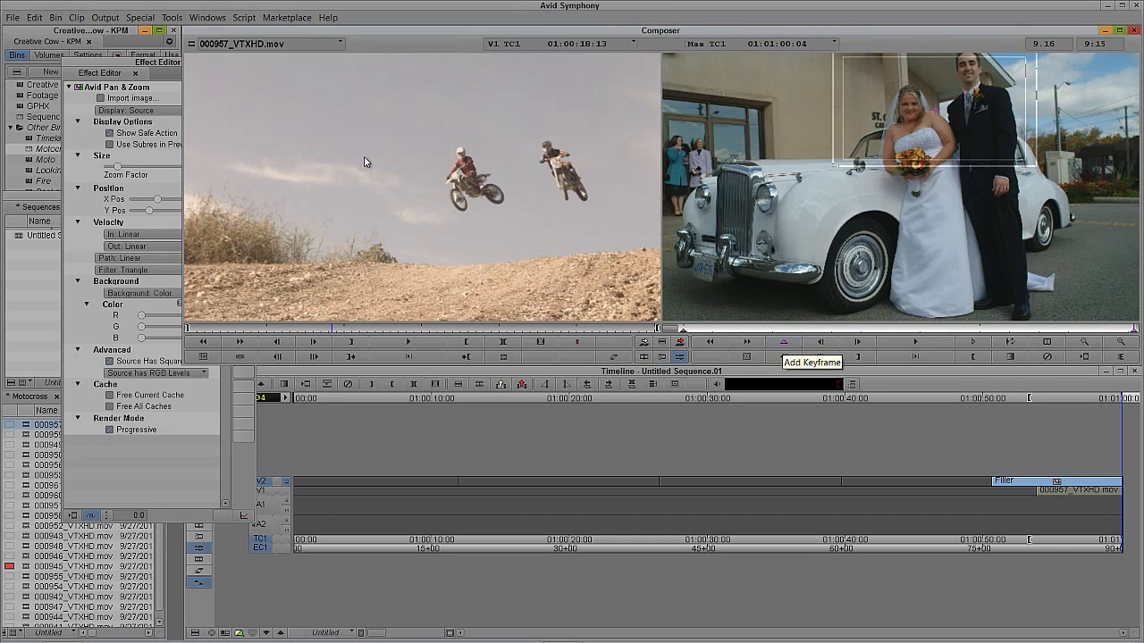
# - Set the last keyframe's zoom factor to 1.00 and its X Pos and Y Pos to 0
pyautogui.click(126, 67)
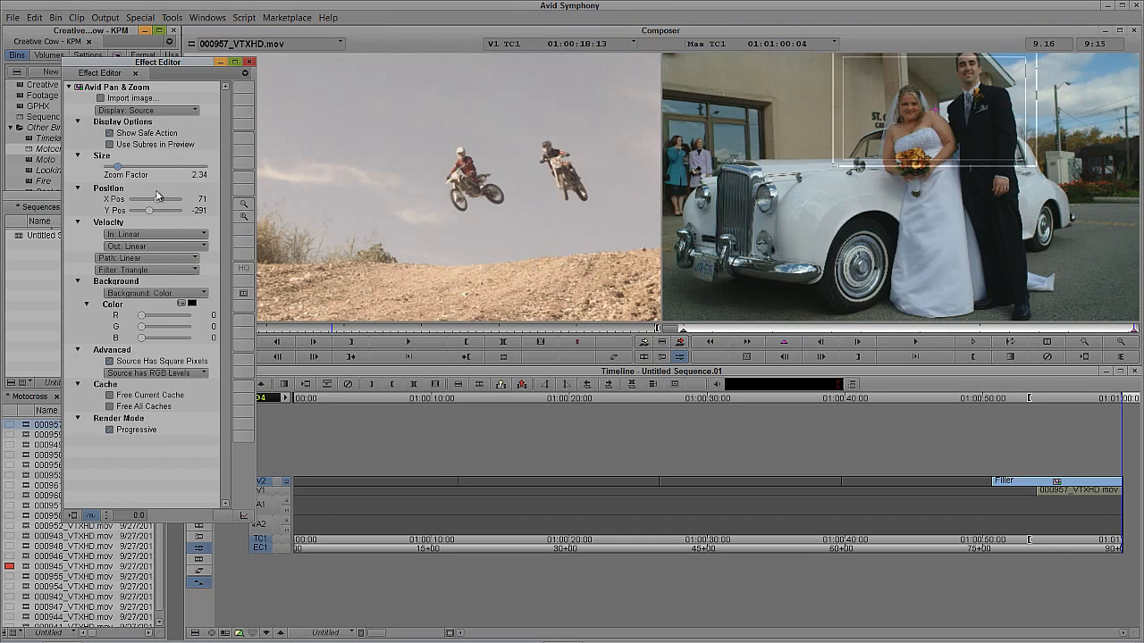
pyautogui.moveTo(116, 170); pyautogui.dragTo(110, 173)
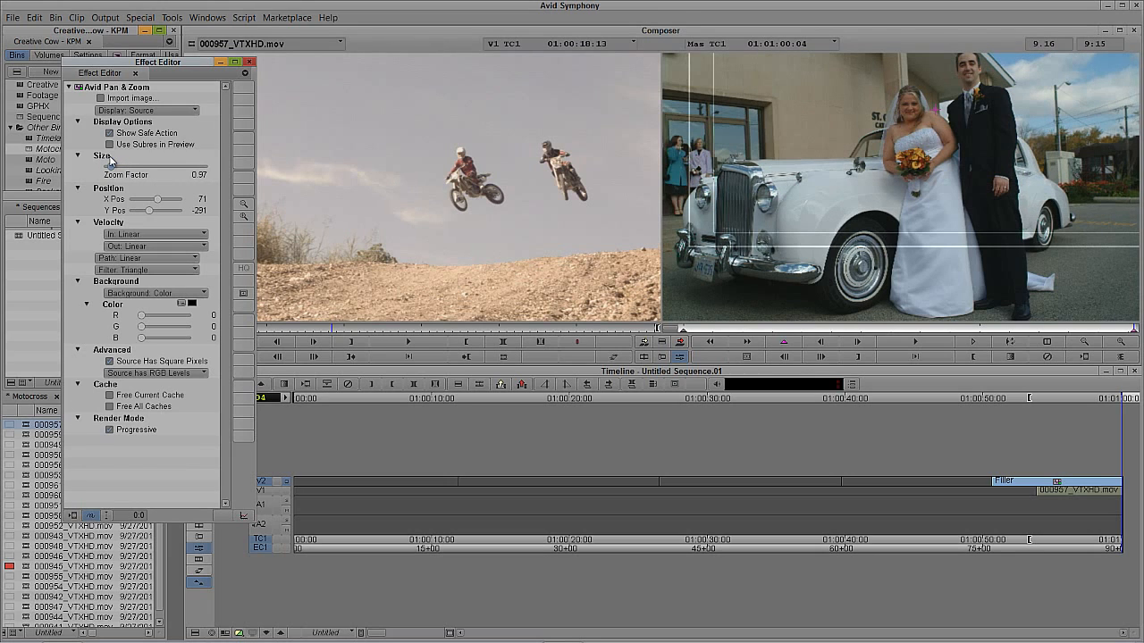
pyautogui.click(157, 198)
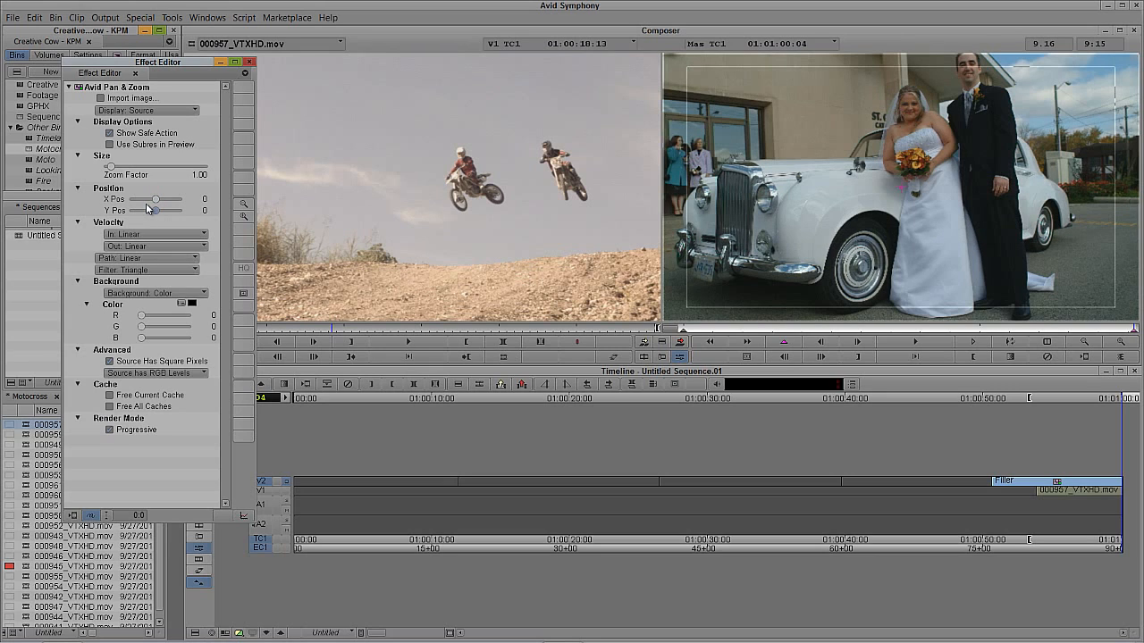
# - Compare the photo's framing on the first and last keyframes of the effect
pyautogui.click(684, 329)
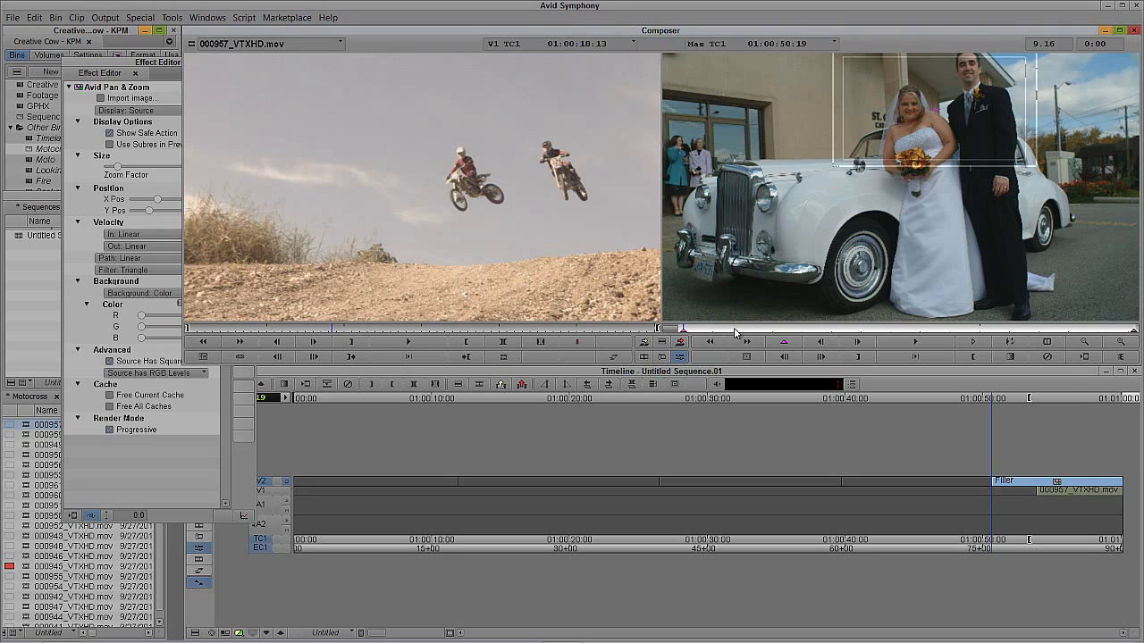
pyautogui.click(1133, 332)
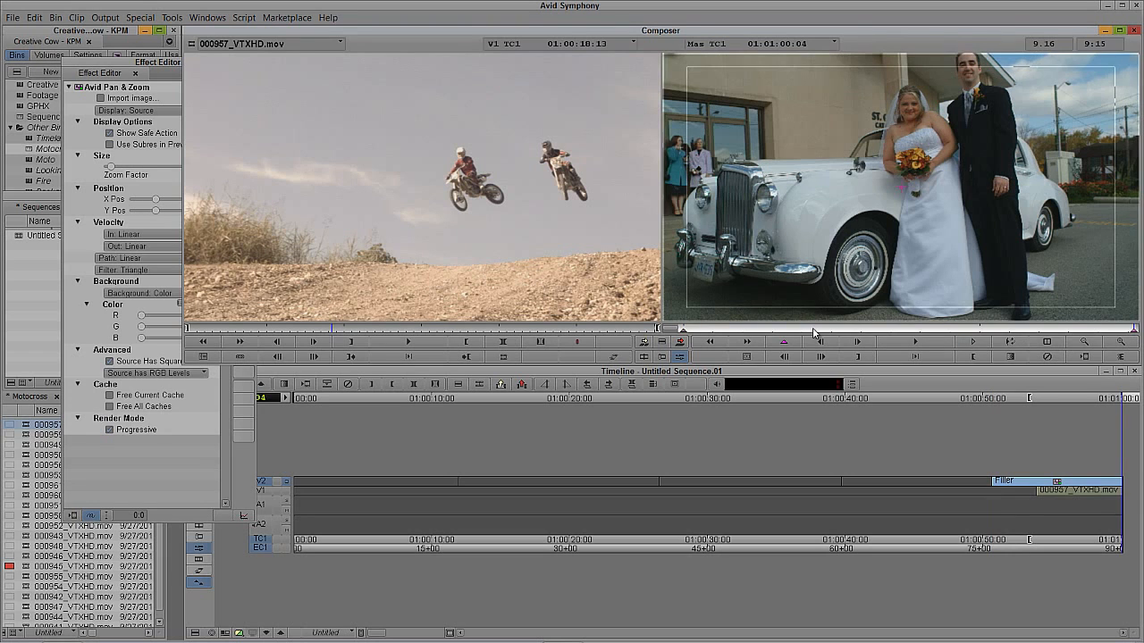
pyautogui.moveTo(813, 331); pyautogui.dragTo(663, 330)
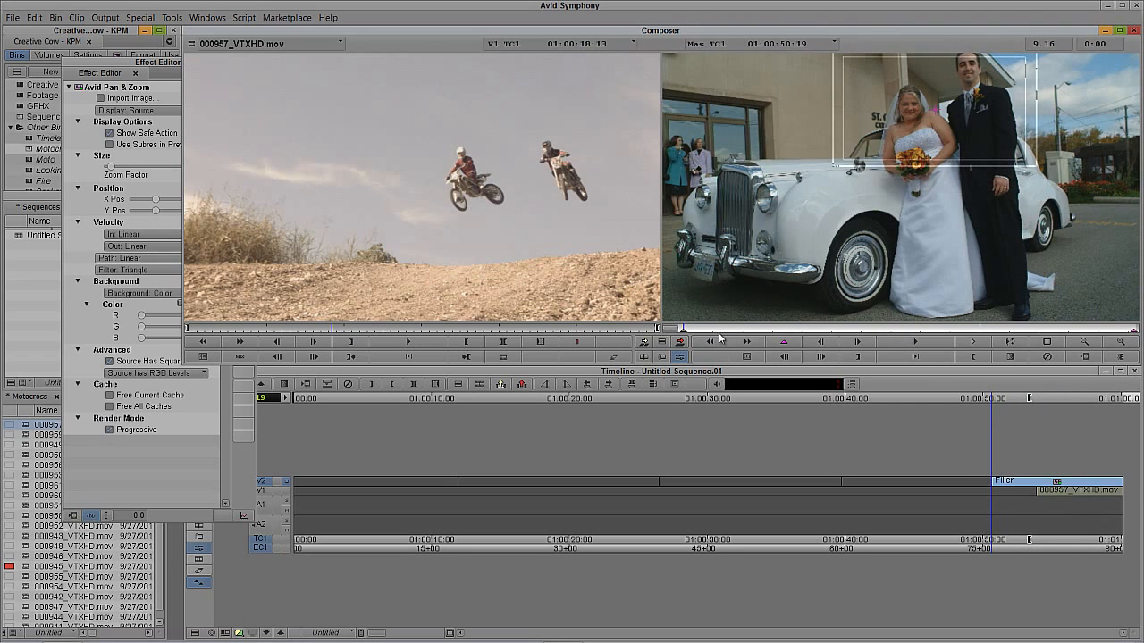
# - Switch the effect's display from Source to Target and scrub through the move on the timeline
pyautogui.click(121, 74)
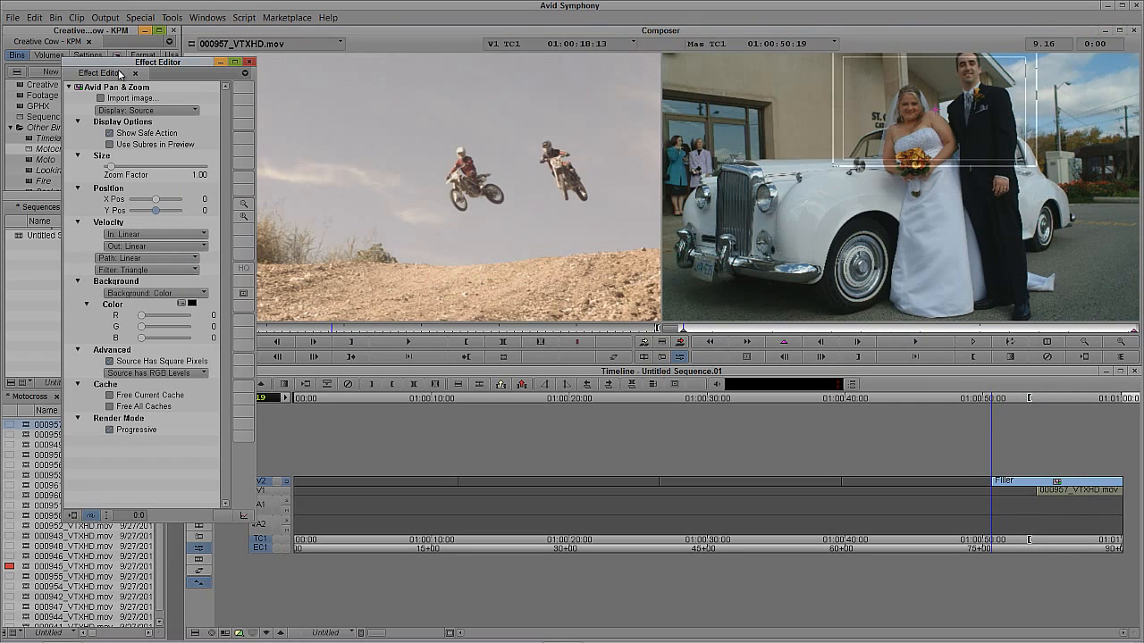
pyautogui.click(168, 111)
pyautogui.click(159, 136)
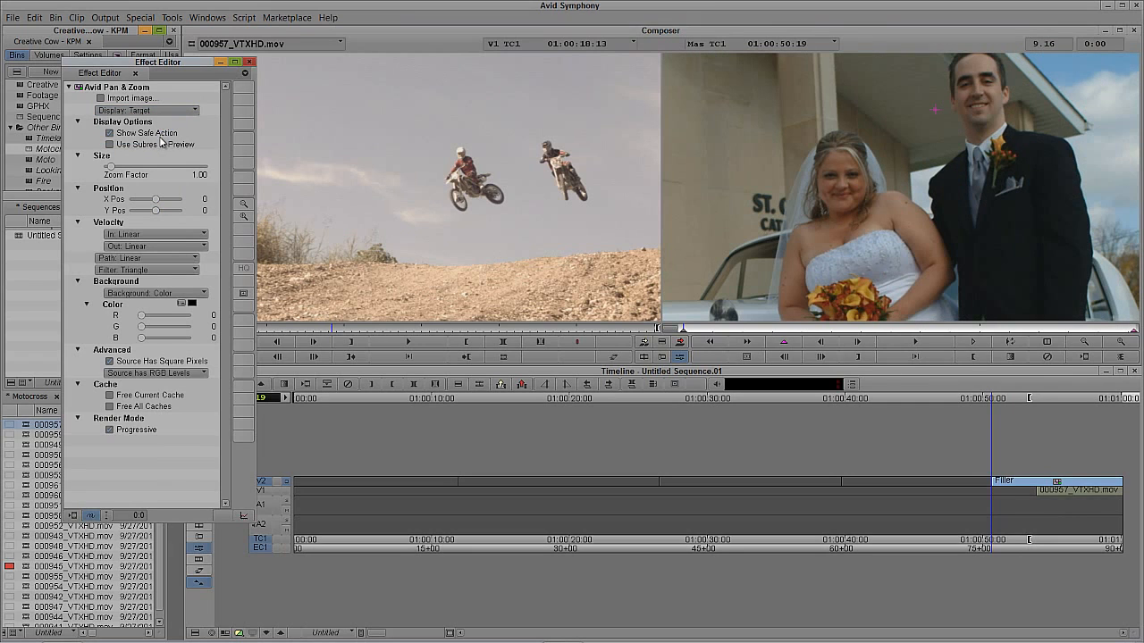
pyautogui.moveTo(992, 486); pyautogui.dragTo(1124, 488)
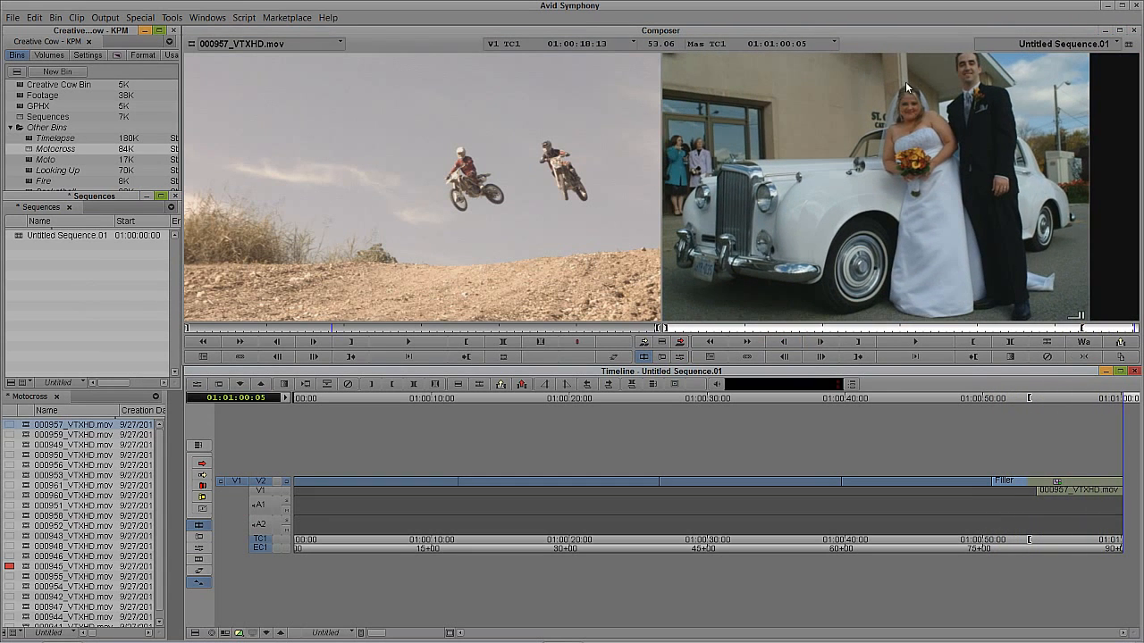
pyautogui.click(1040, 486)
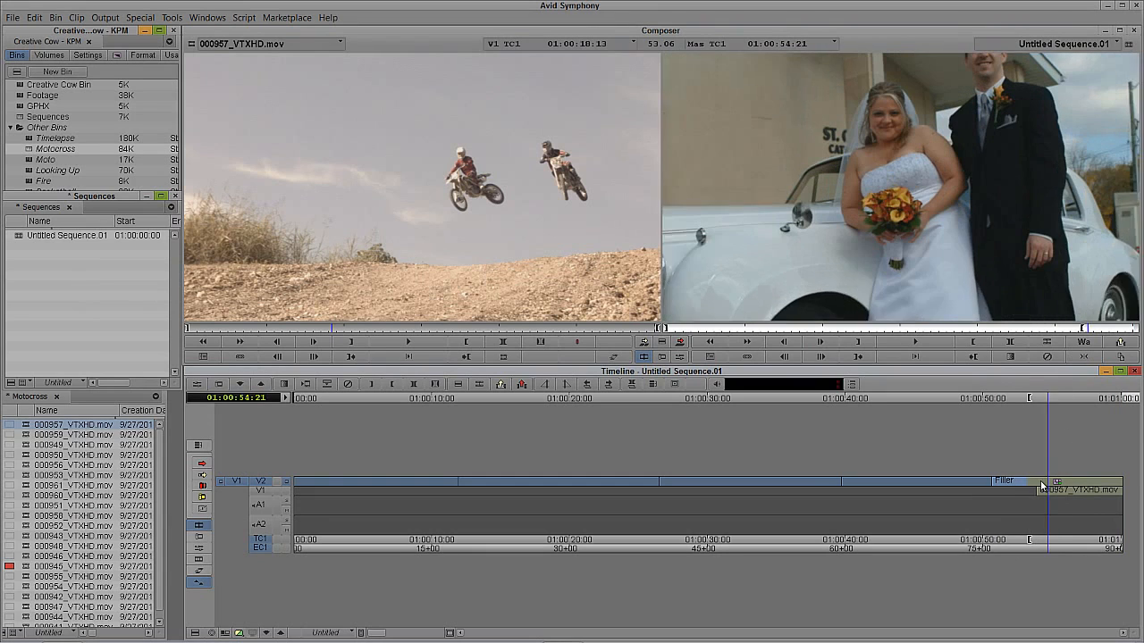
# - Reopen the Pan & Zoom effect for editing and set the first keyframe's zoom factor to 2.09
pyautogui.press("'")
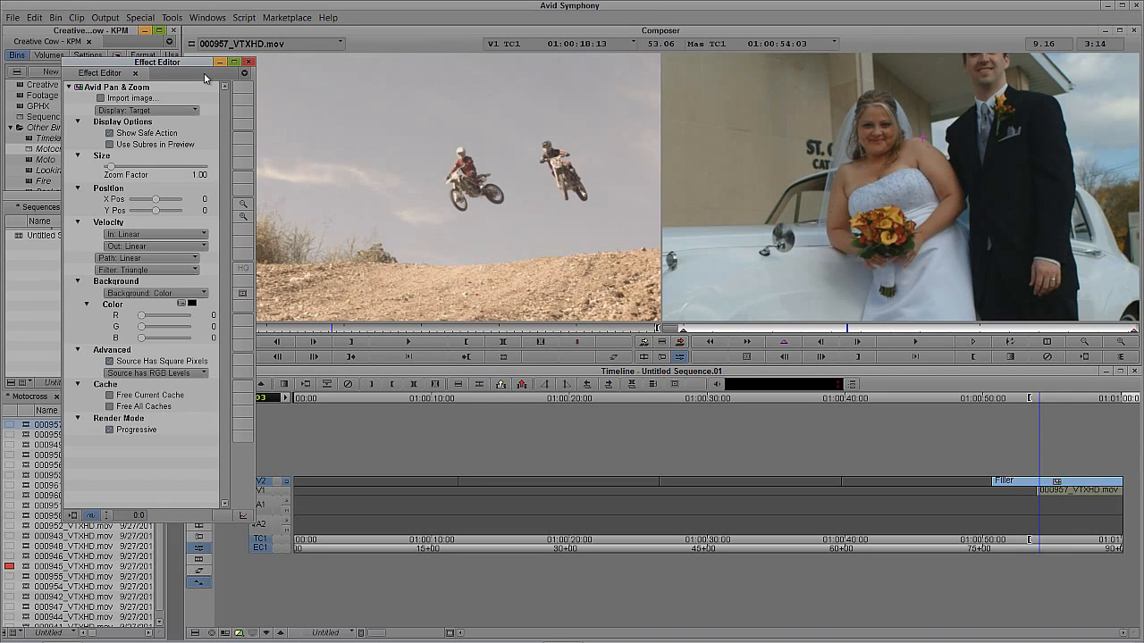
pyautogui.click(683, 333)
pyautogui.click(158, 64)
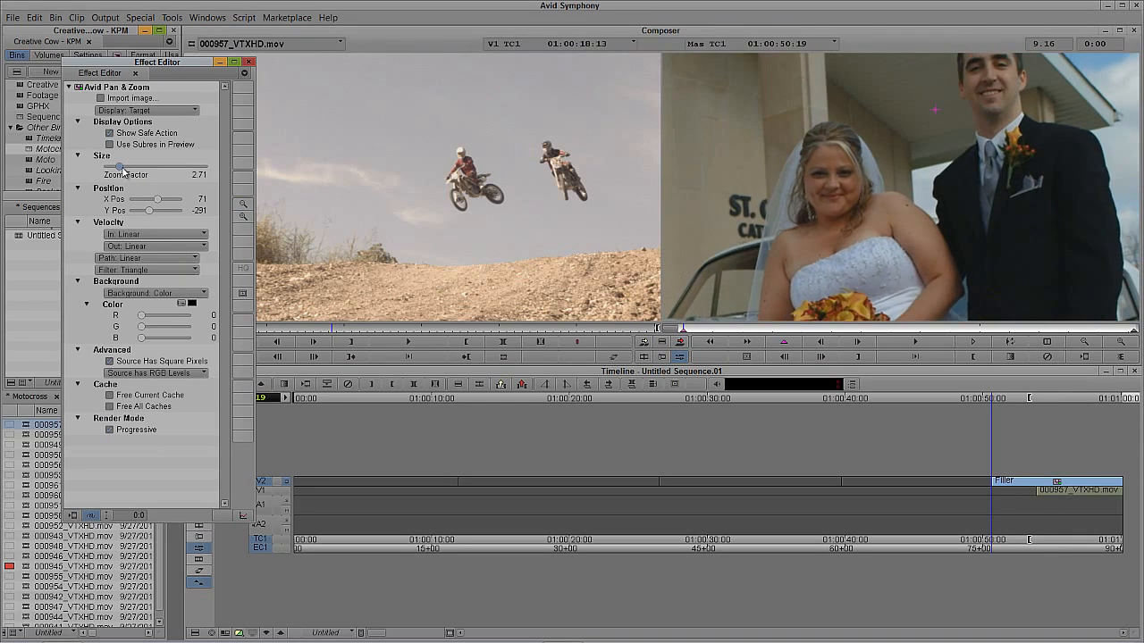
pyautogui.moveTo(122, 172); pyautogui.dragTo(121, 174)
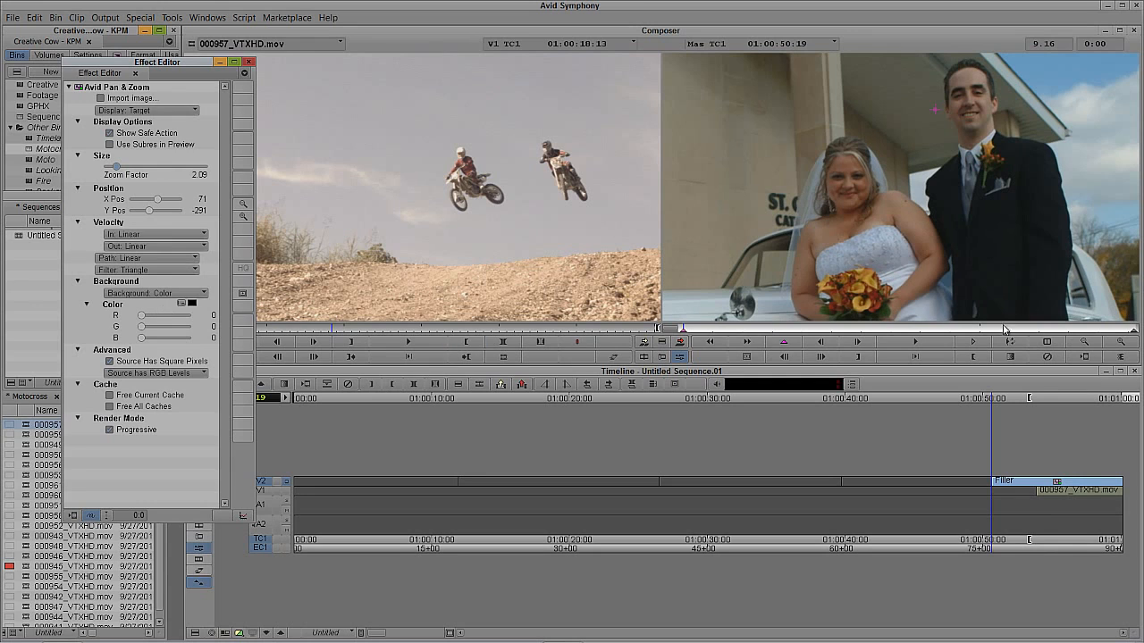
# - Set the zoom factor on the effect's last keyframe to 0.90
pyautogui.moveTo(1033, 329); pyautogui.dragTo(1133, 329)
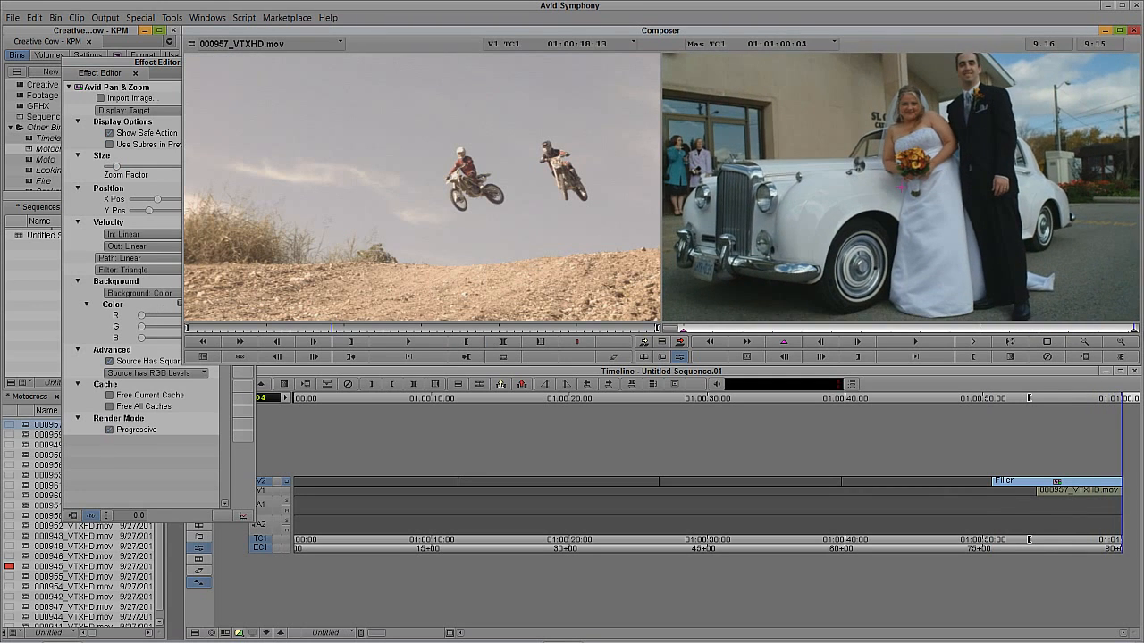
pyautogui.click(149, 67)
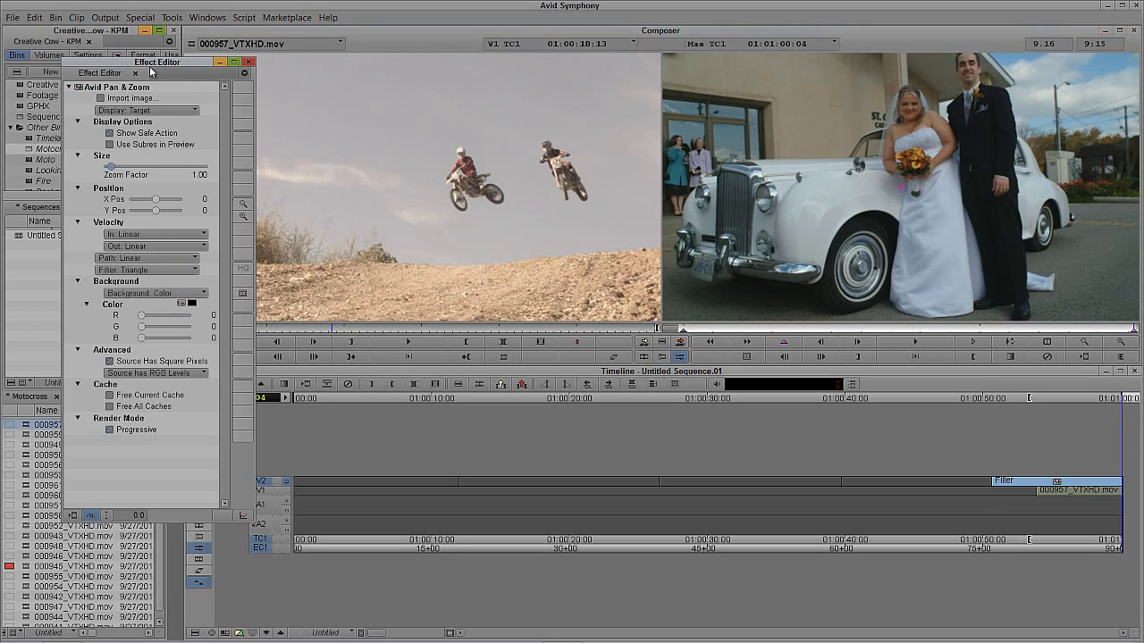
pyautogui.moveTo(110, 168); pyautogui.dragTo(112, 155)
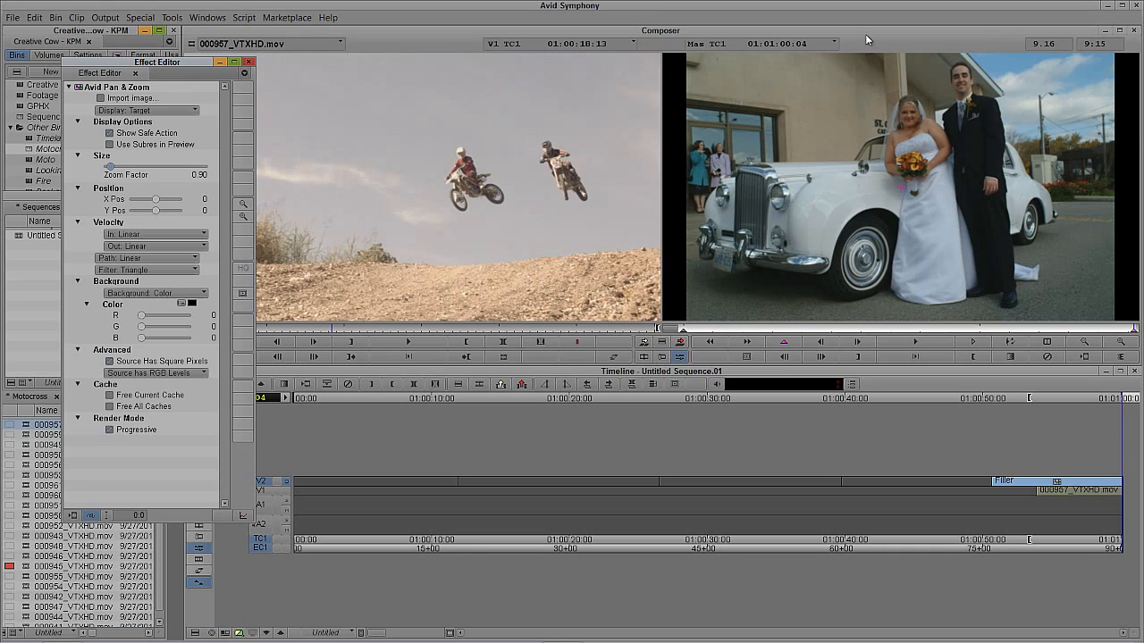
# - Preview the zoom-out move from a middle frame back to its start, and leave effect mode
pyautogui.click(1010, 342)
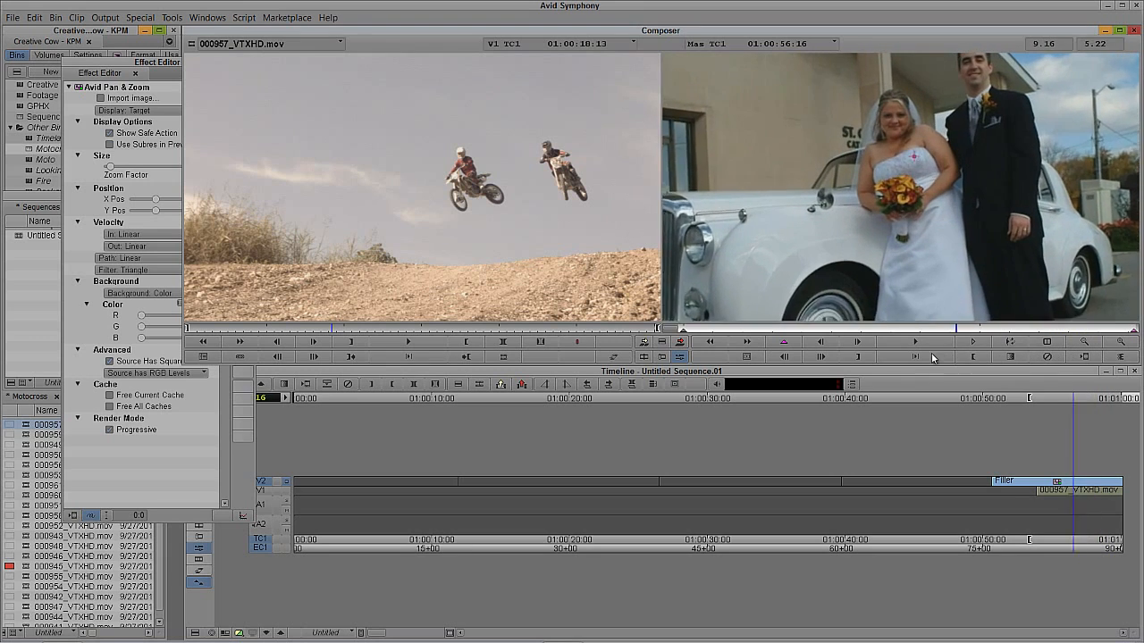
pyautogui.moveTo(809, 353); pyautogui.dragTo(609, 353)
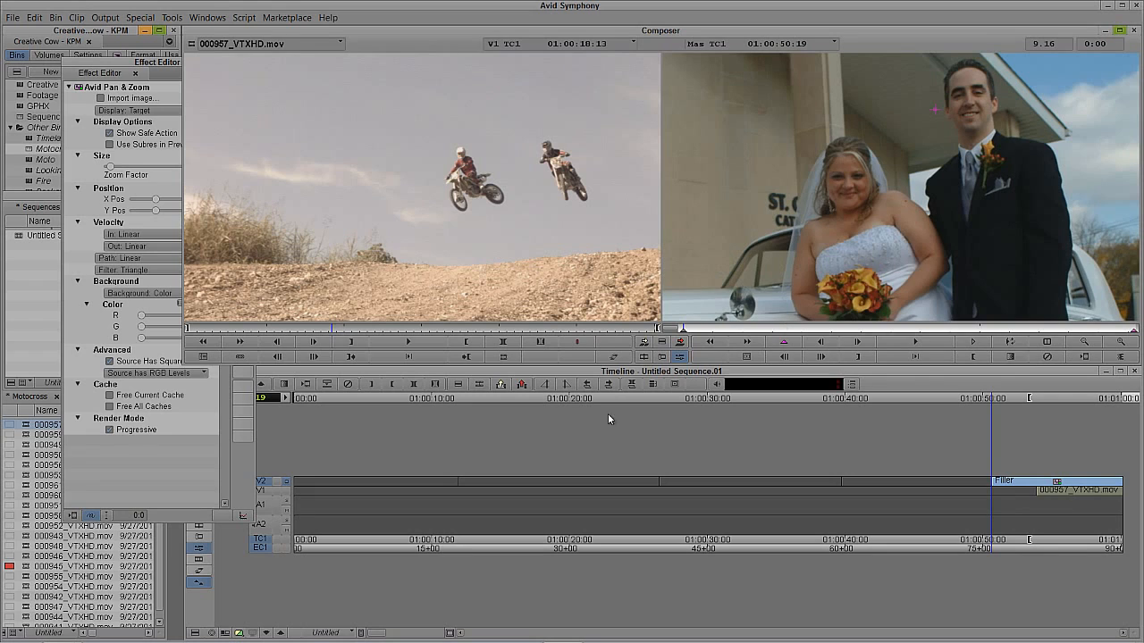
pyautogui.click(1004, 200)
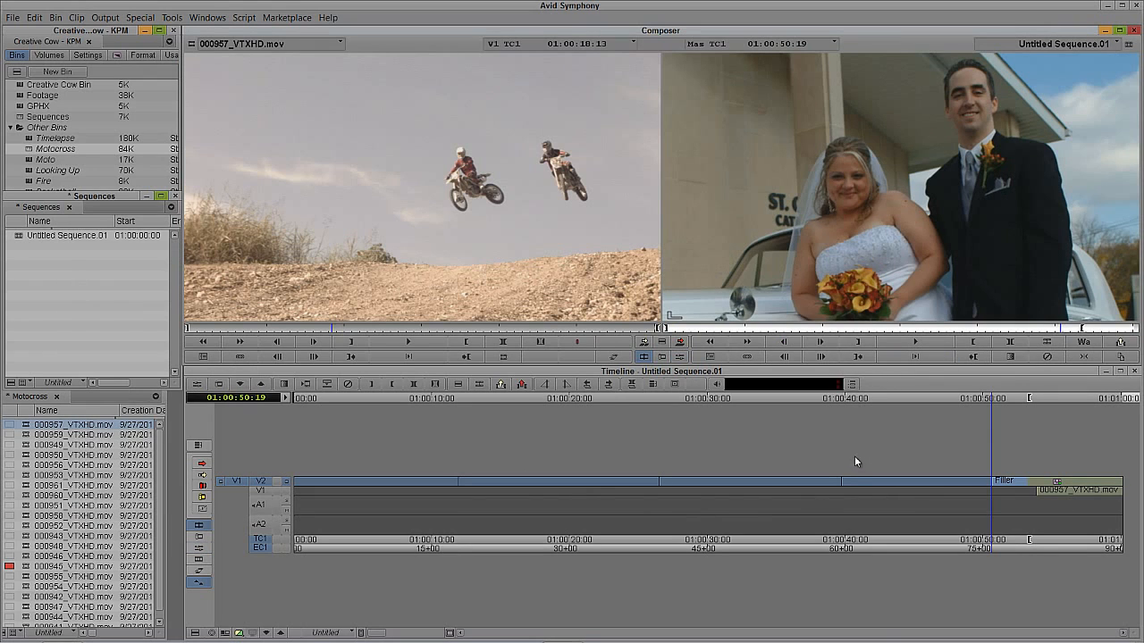
# - Apply the Avid Pan & Zoom effect to the first filler segment on V2
pyautogui.moveTo(978, 499); pyautogui.dragTo(371, 497)
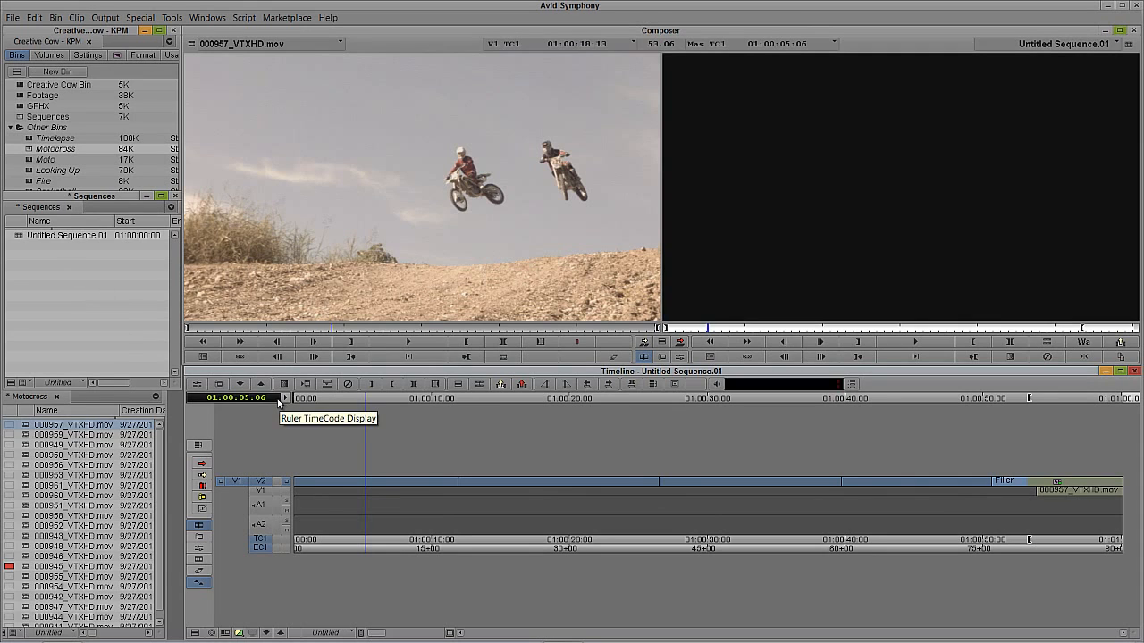
pyautogui.hotkey('ctrl', '8')
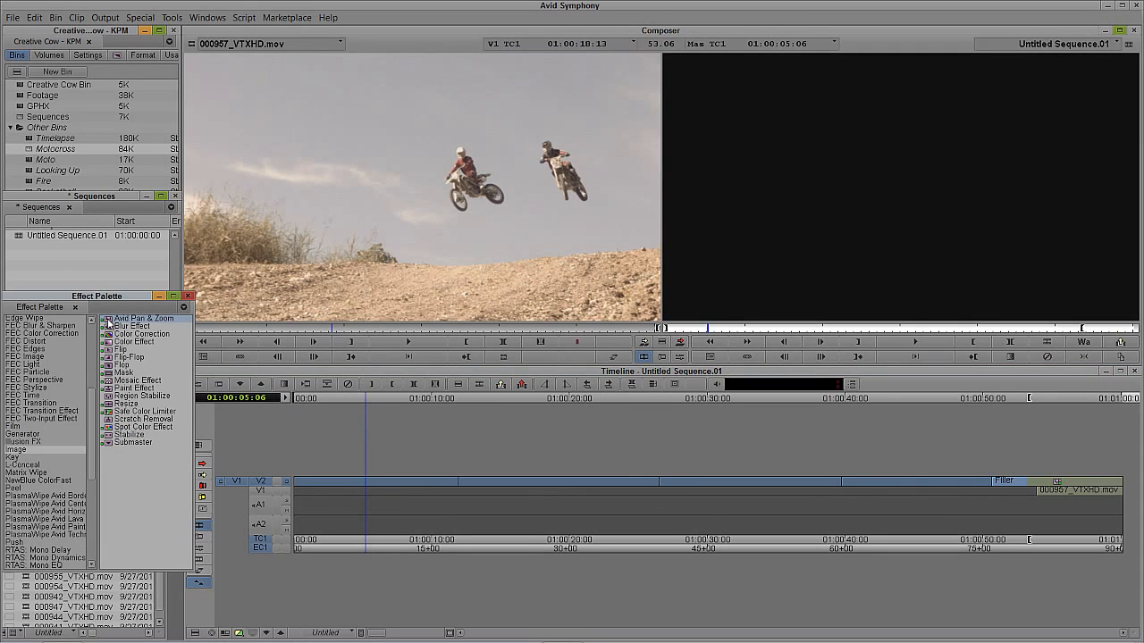
pyautogui.moveTo(341, 478); pyautogui.dragTo(352, 484)
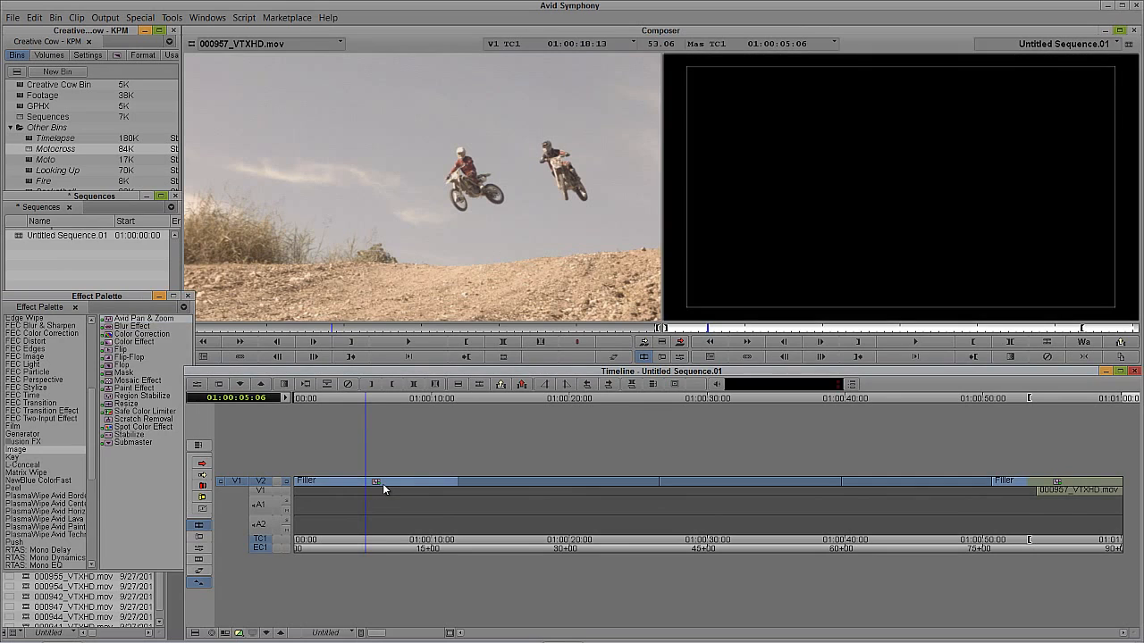
# - Open the first filler segment's effect for editing and import the photo B271 from Wedding Photos
pyautogui.click(384, 482)
pyautogui.hotkey('shift', 'F10')
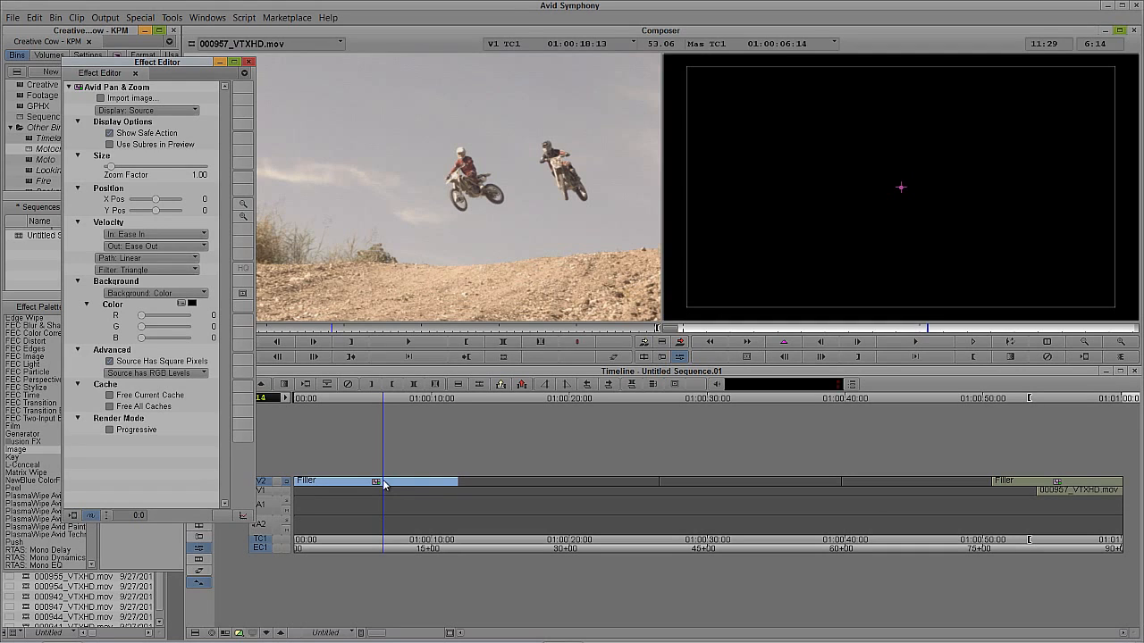
pyautogui.click(100, 97)
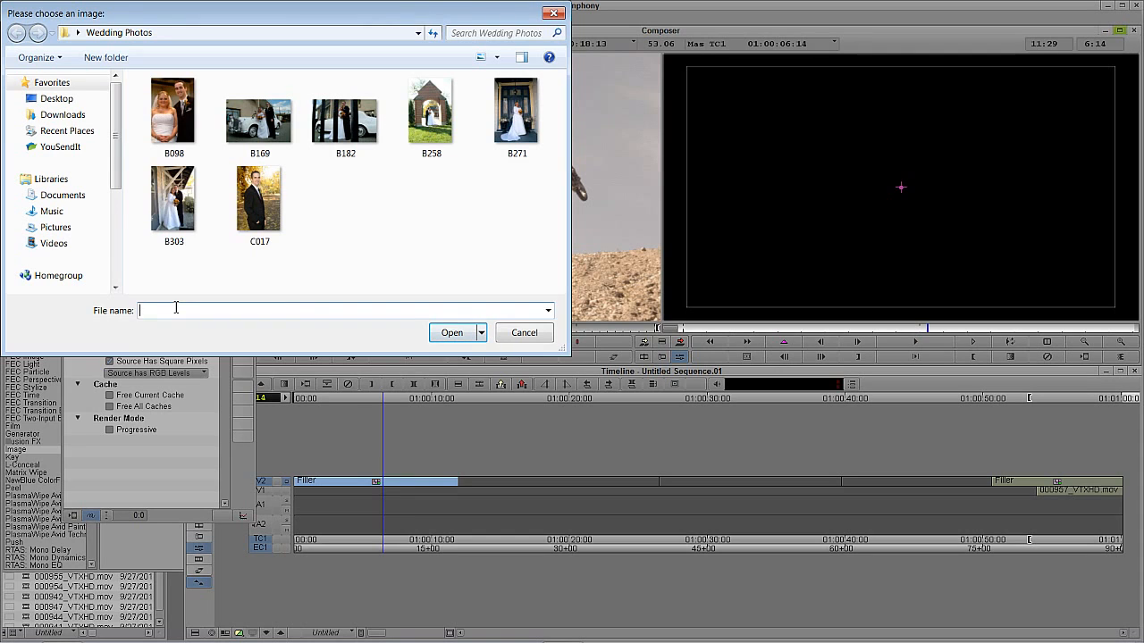
pyautogui.doubleClick(522, 100)
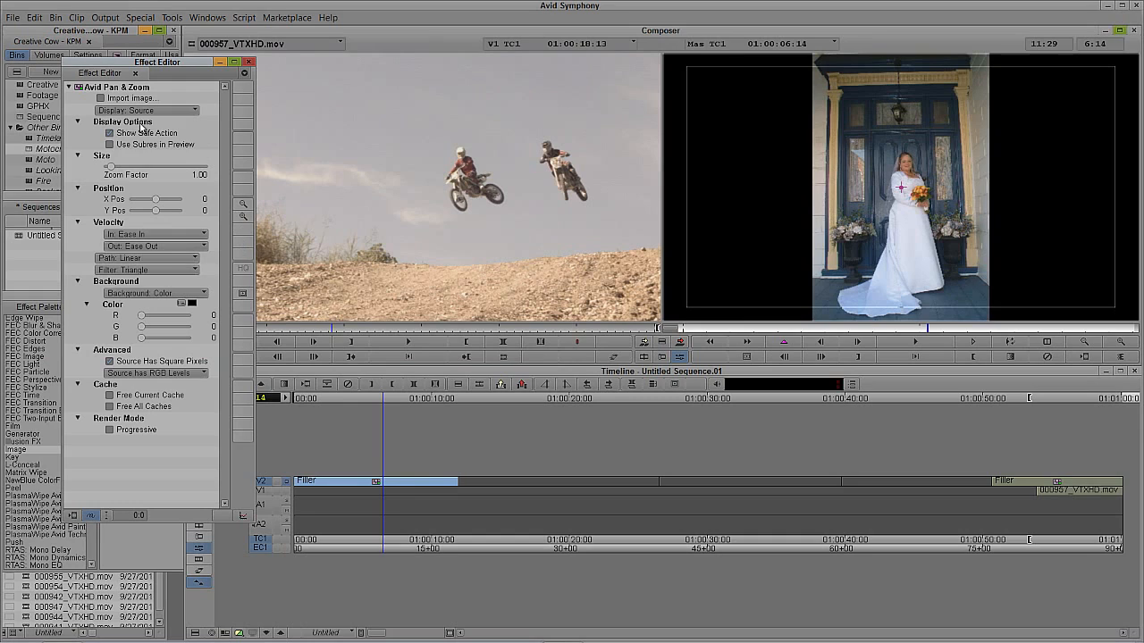
# - Set the zoom factor to 2.71, add a keyframe at the effect's start, and set its Y Pos to 162
pyautogui.moveTo(111, 168); pyautogui.dragTo(122, 168)
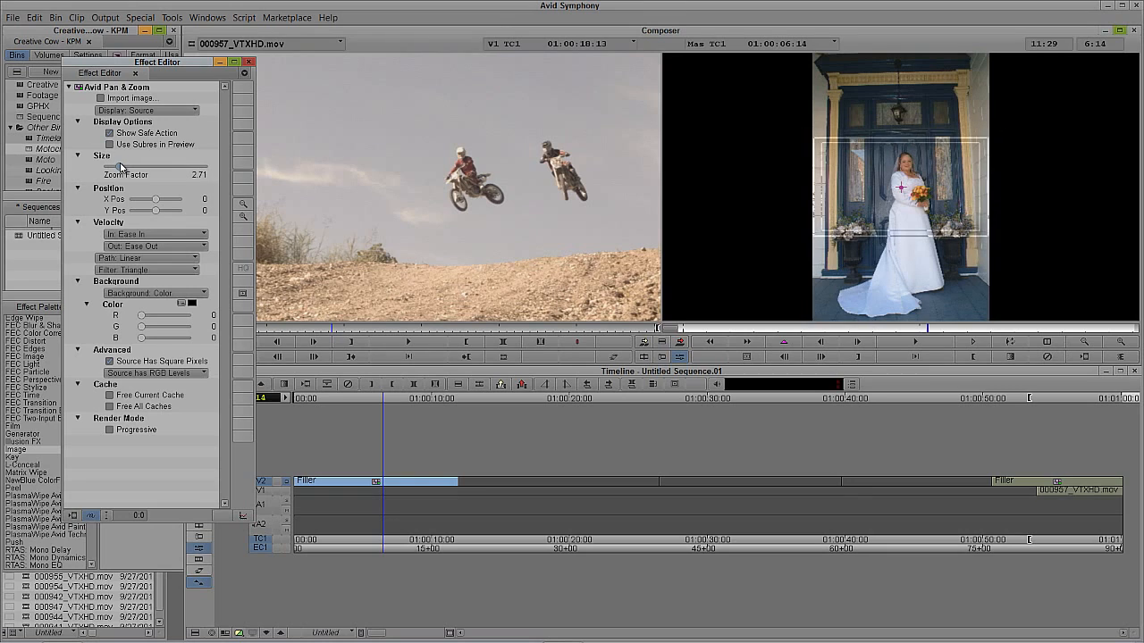
pyautogui.click(712, 341)
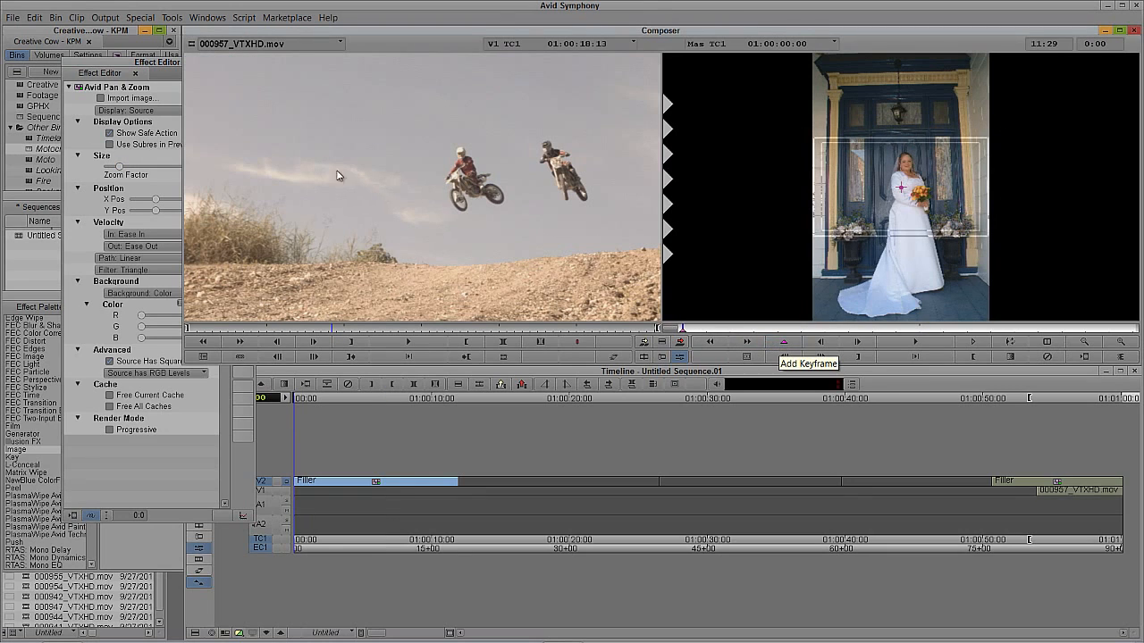
pyautogui.click(149, 72)
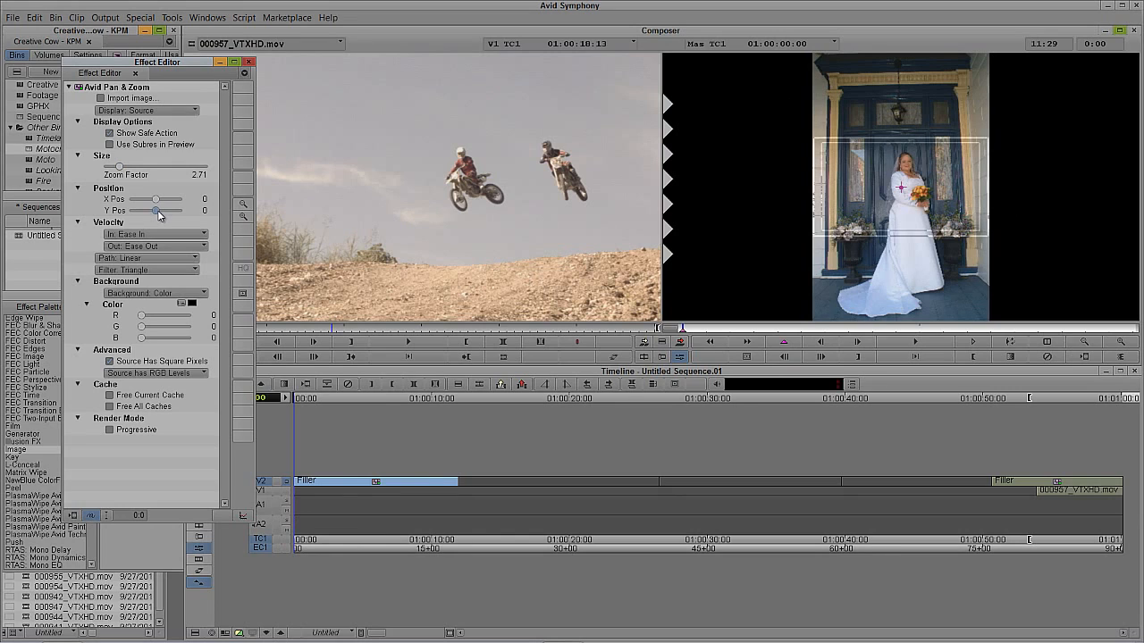
pyautogui.moveTo(157, 210); pyautogui.dragTo(161, 211)
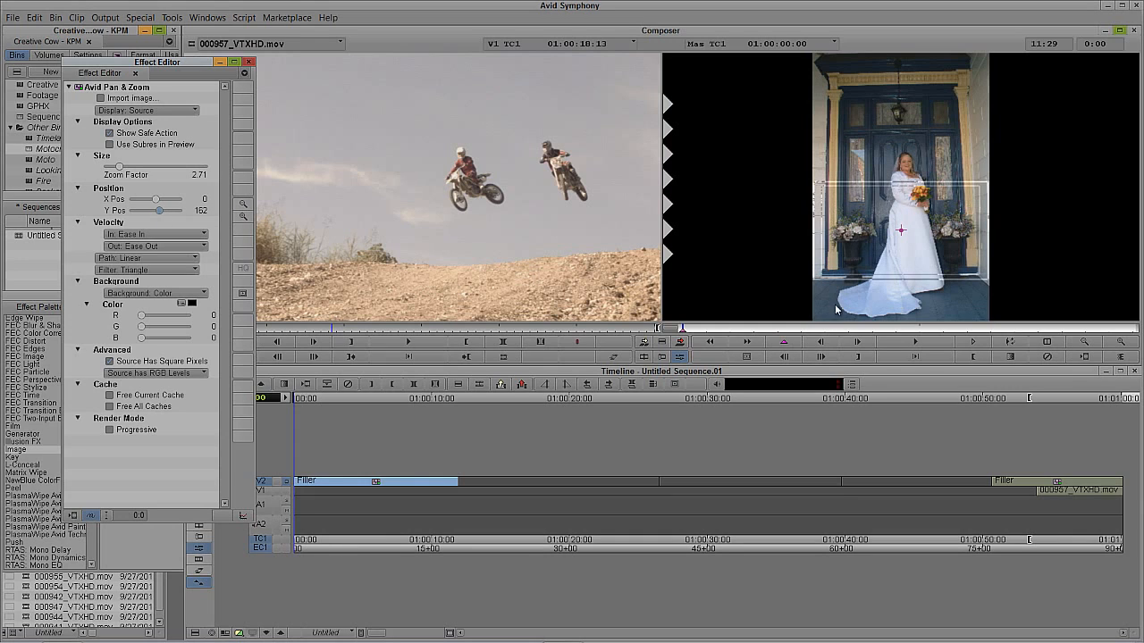
# - Add a keyframe at the end of the effect and set its Y Pos to 0
pyautogui.moveTo(999, 328); pyautogui.dragTo(1138, 329)
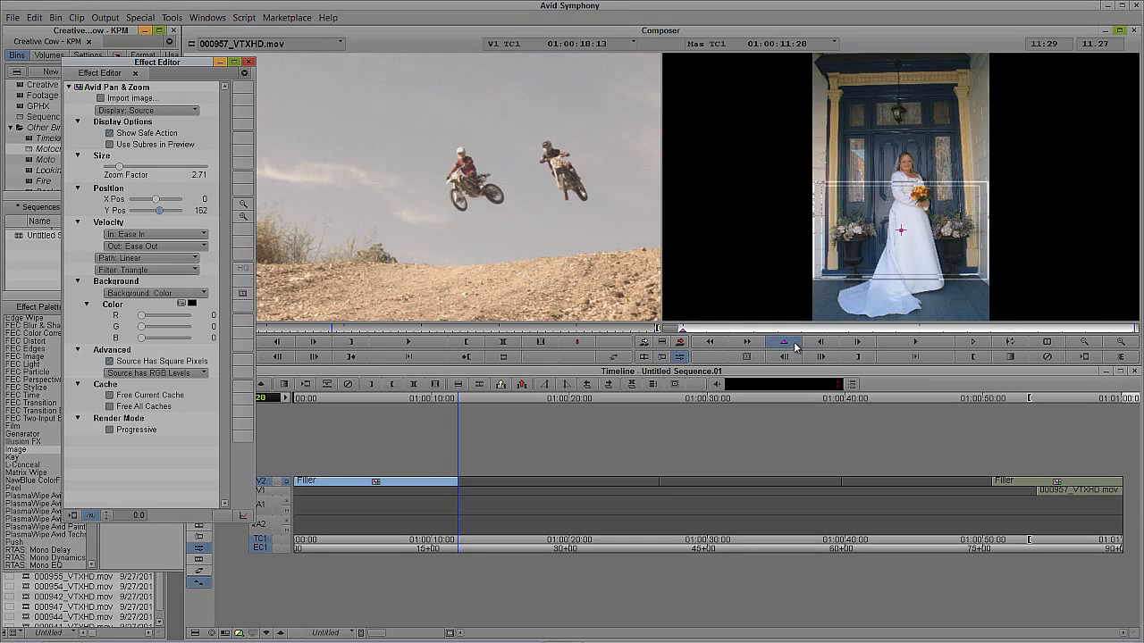
pyautogui.click(150, 186)
pyautogui.moveTo(156, 213); pyautogui.dragTo(155, 212)
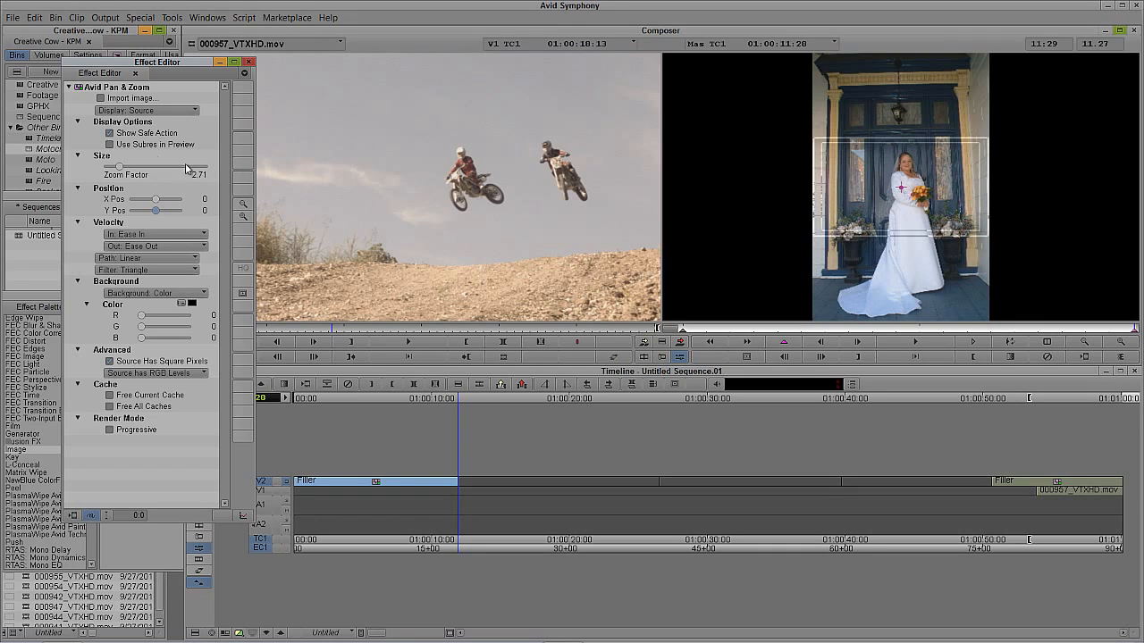
# - Scrub through the first filler segment in and out of effect mode to check the photo's vertical pan
pyautogui.hotkey('ctrl', 'w')
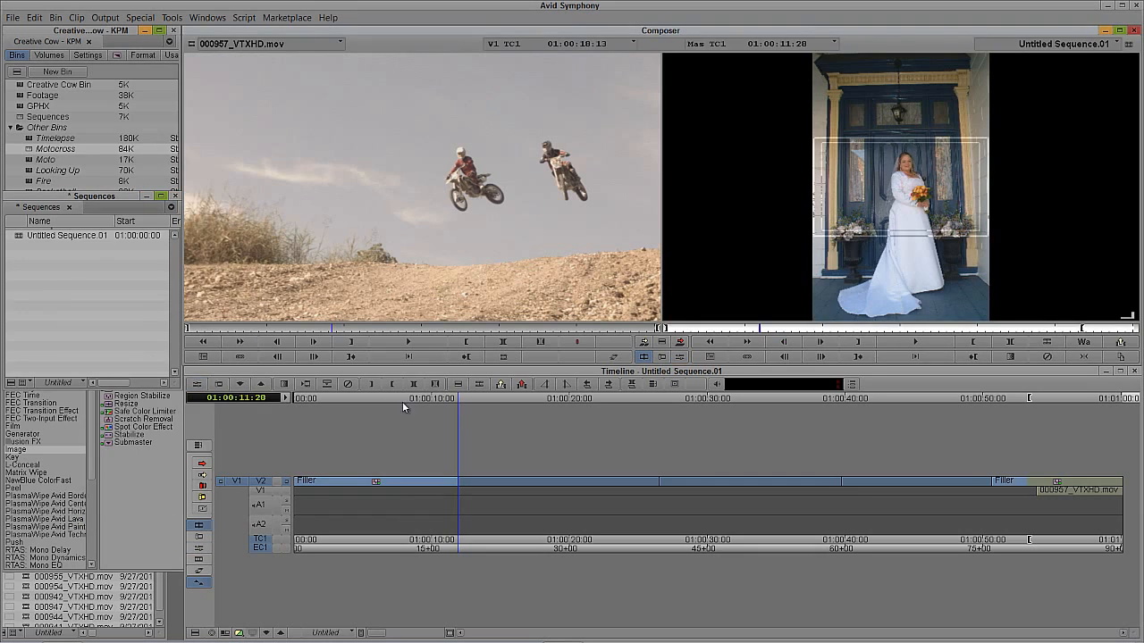
pyautogui.moveTo(417, 489)
pyautogui.mouseDown()
pyautogui.moveTo(331, 487)
pyautogui.moveTo(405, 484)
pyautogui.mouseUp()
pyautogui.hotkey('ctrl', 'w')
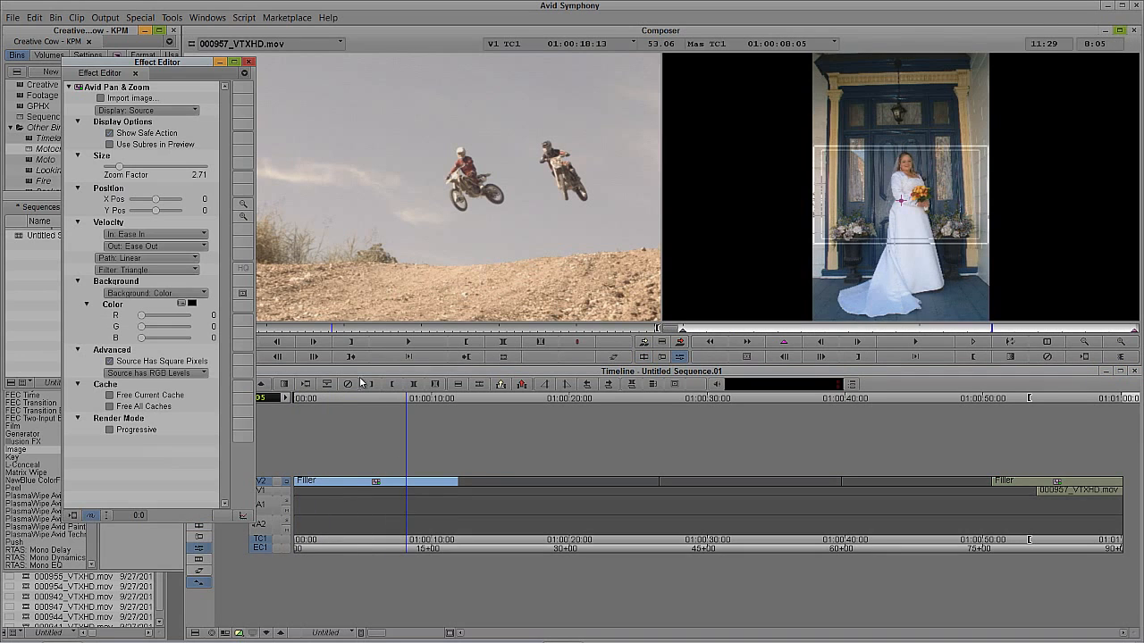
pyautogui.click(126, 111)
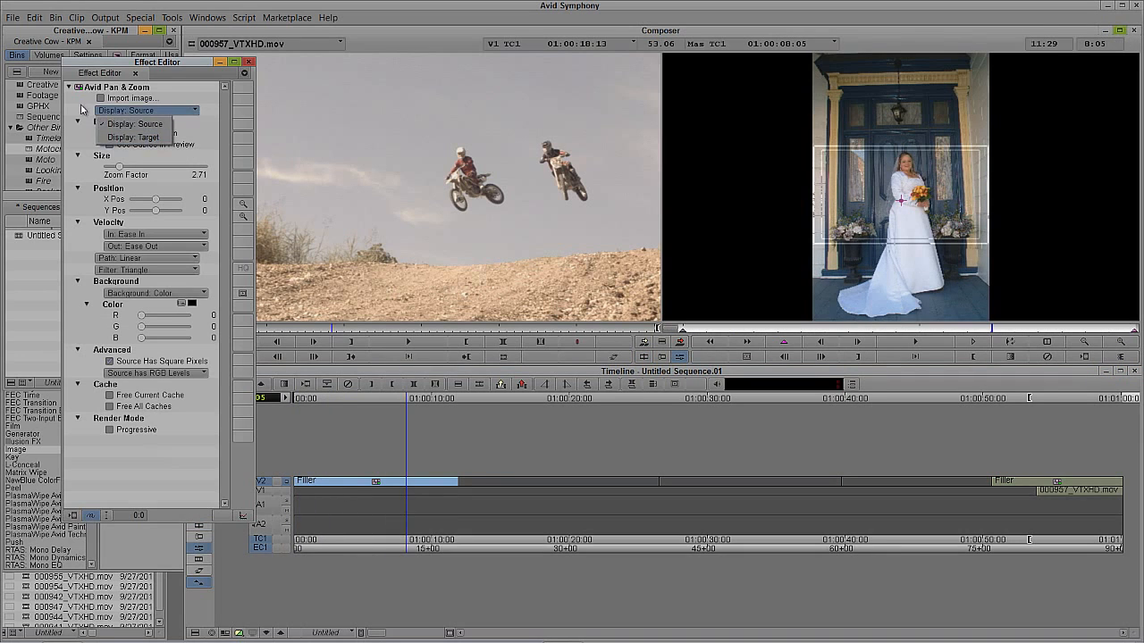
pyautogui.click(78, 107)
pyautogui.click(361, 481)
pyautogui.moveTo(352, 486); pyautogui.dragTo(380, 491)
pyautogui.hotkey('shift', 'F8')
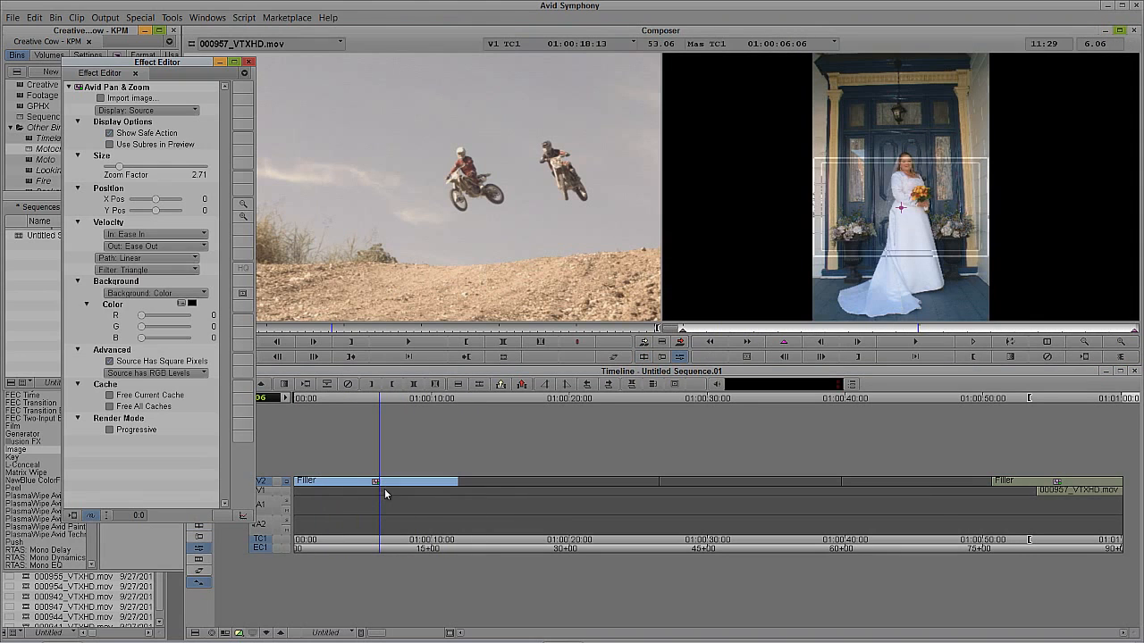
# - Set the first filler segment's Pan & Zoom velocity to Linear for both In and Out, keeping the Linear path
pyautogui.press('Home')
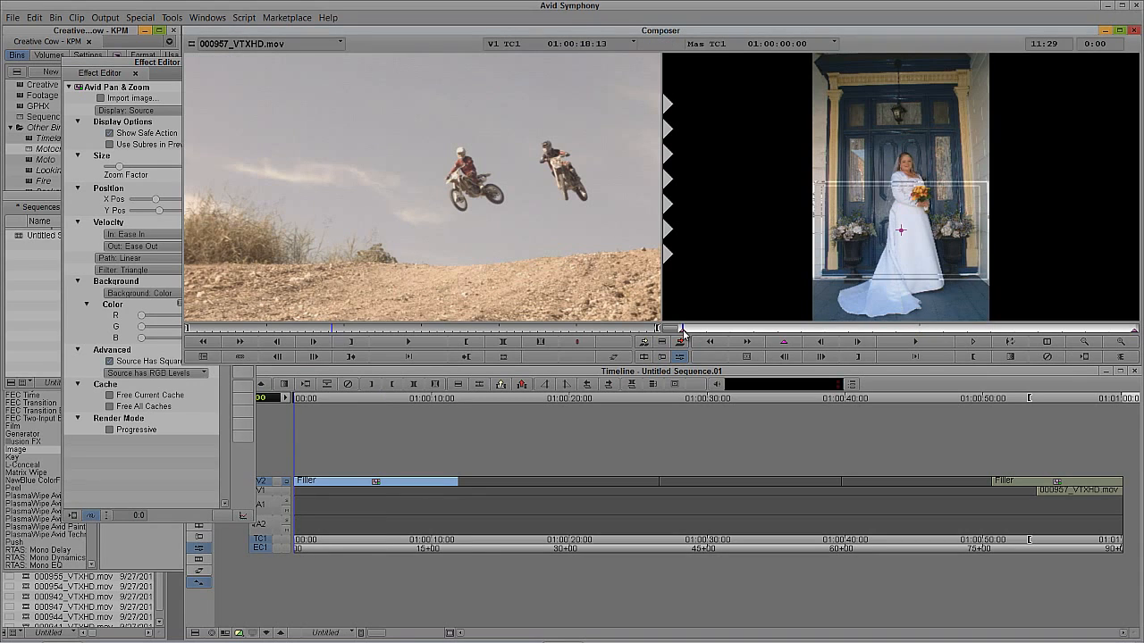
pyautogui.click(131, 72)
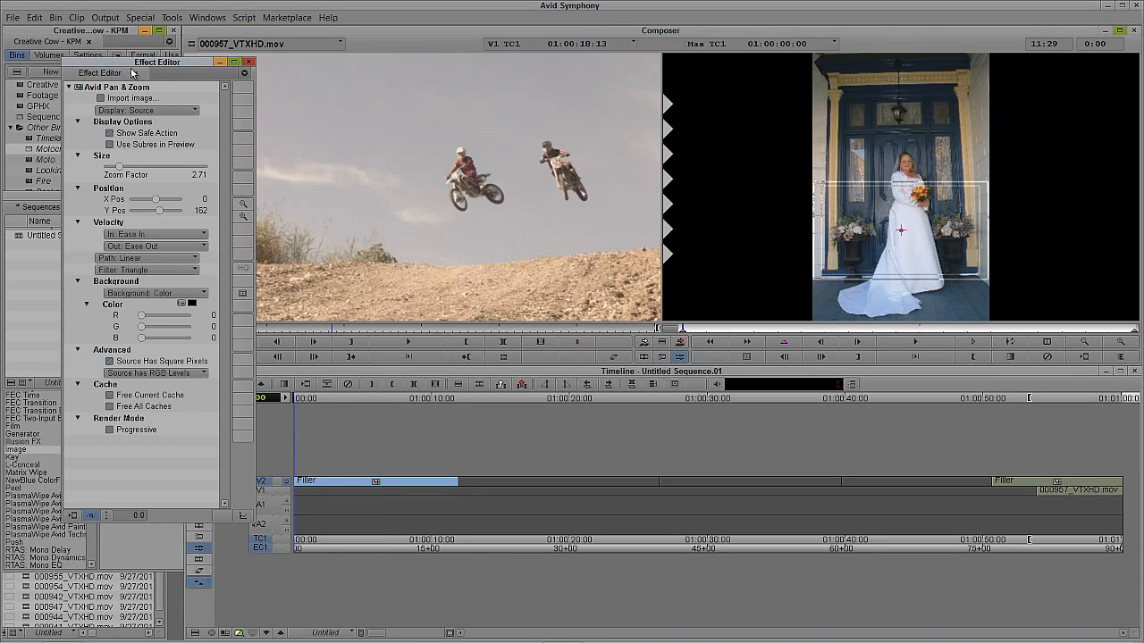
pyautogui.click(154, 234)
pyautogui.click(148, 254)
pyautogui.click(149, 248)
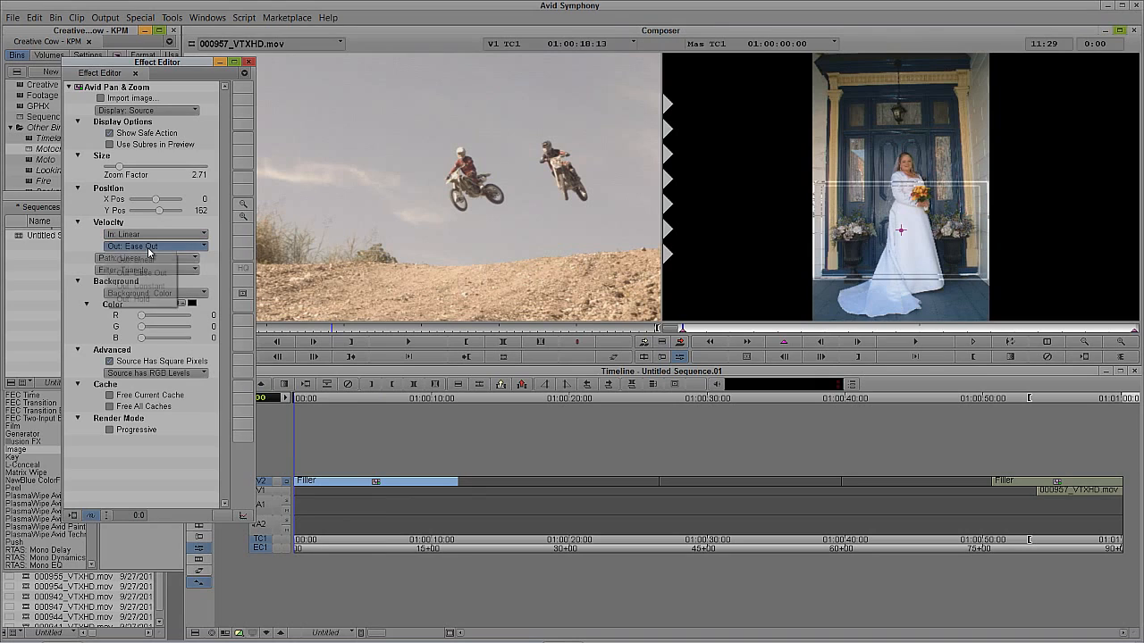
pyautogui.click(141, 259)
pyautogui.click(143, 258)
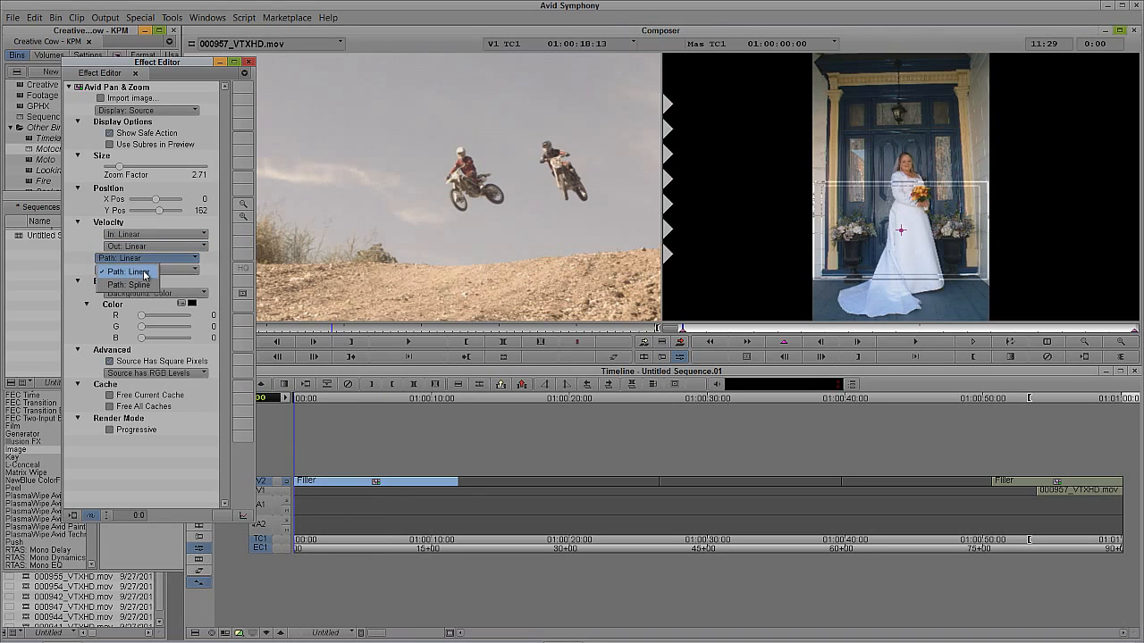
pyautogui.click(144, 274)
# - Set the first effect's display to Target, leave effect mode, and scrub through the pan into the second filler segment
pyautogui.click(146, 109)
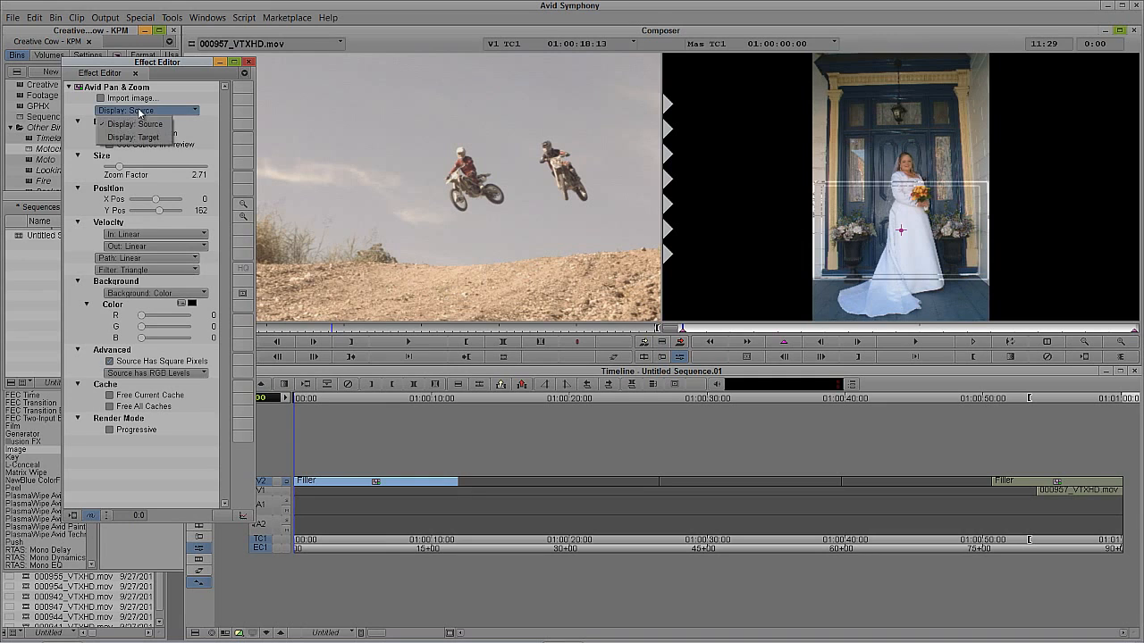
pyautogui.click(139, 140)
pyautogui.press('y')
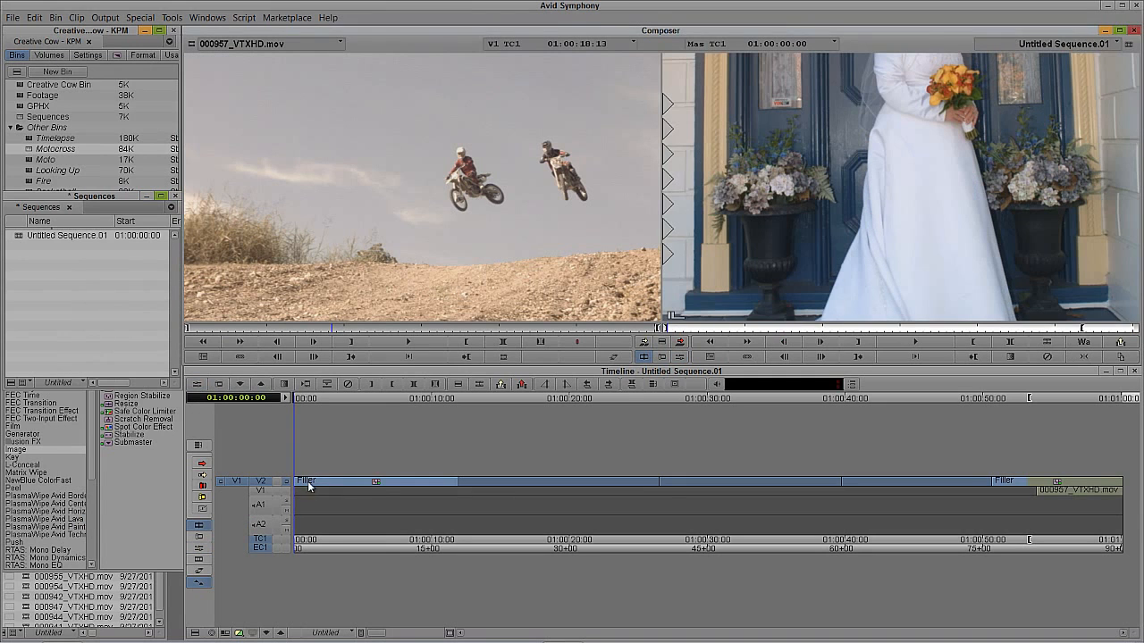
pyautogui.moveTo(308, 484); pyautogui.dragTo(557, 456)
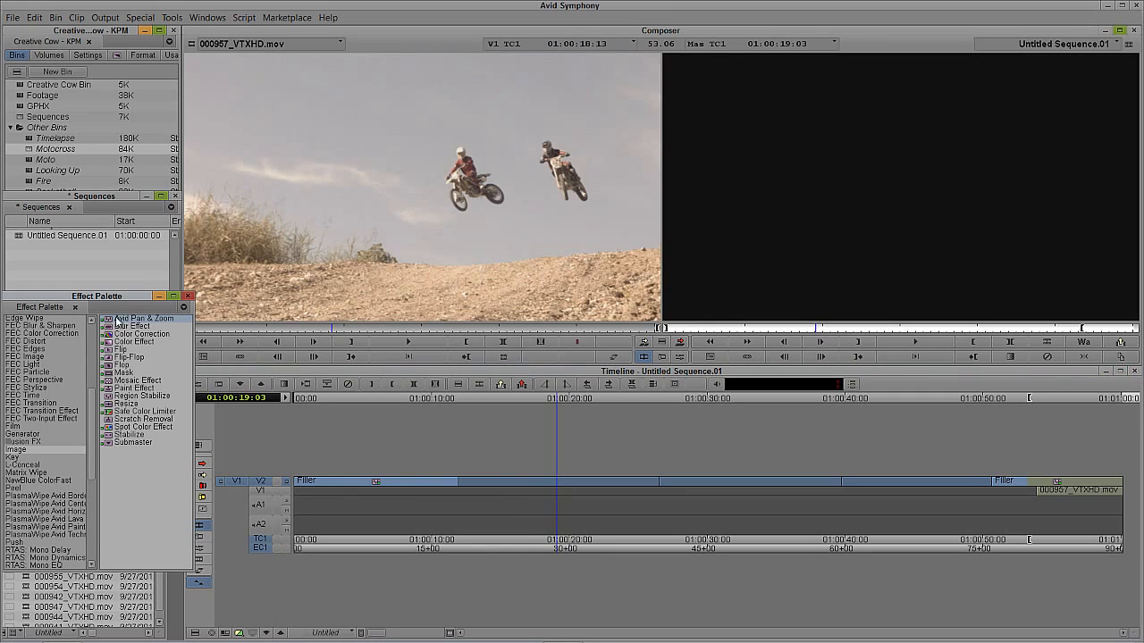
# - Apply Avid Pan & Zoom to the second filler segment and import the photo B182 from Wedding Photos
pyautogui.moveTo(117, 320); pyautogui.dragTo(561, 484)
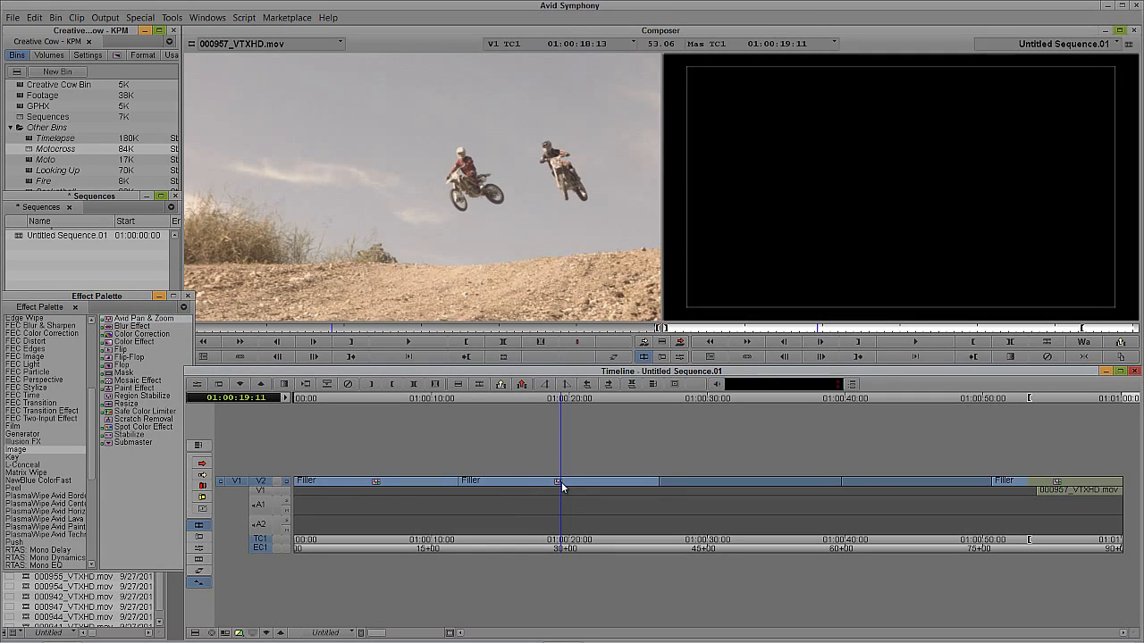
pyautogui.click(560, 483)
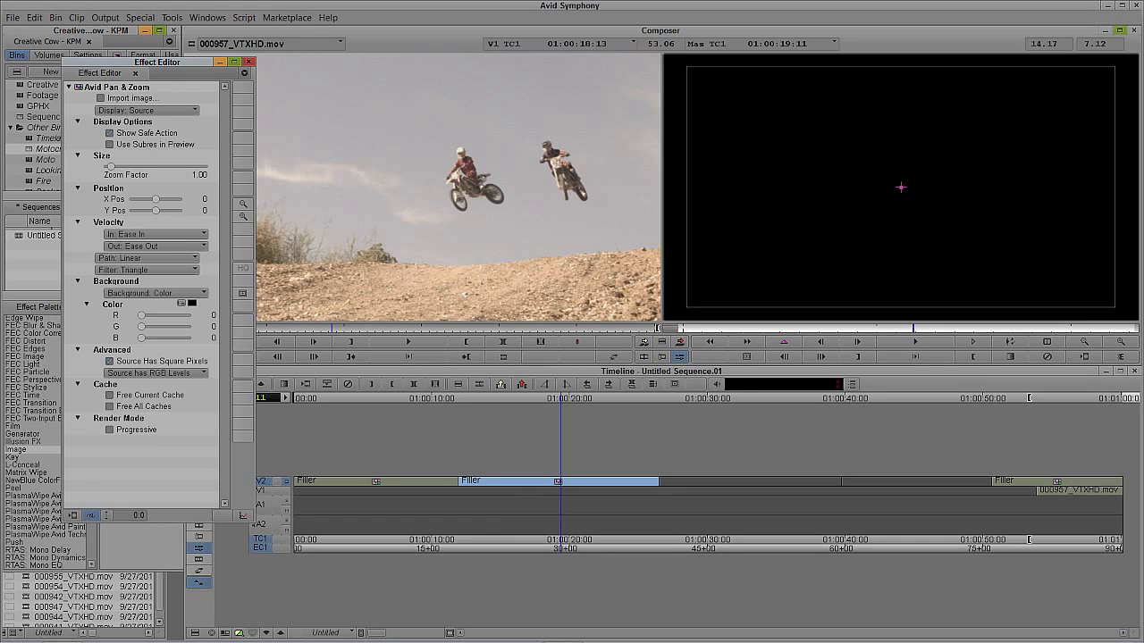
pyautogui.click(174, 294)
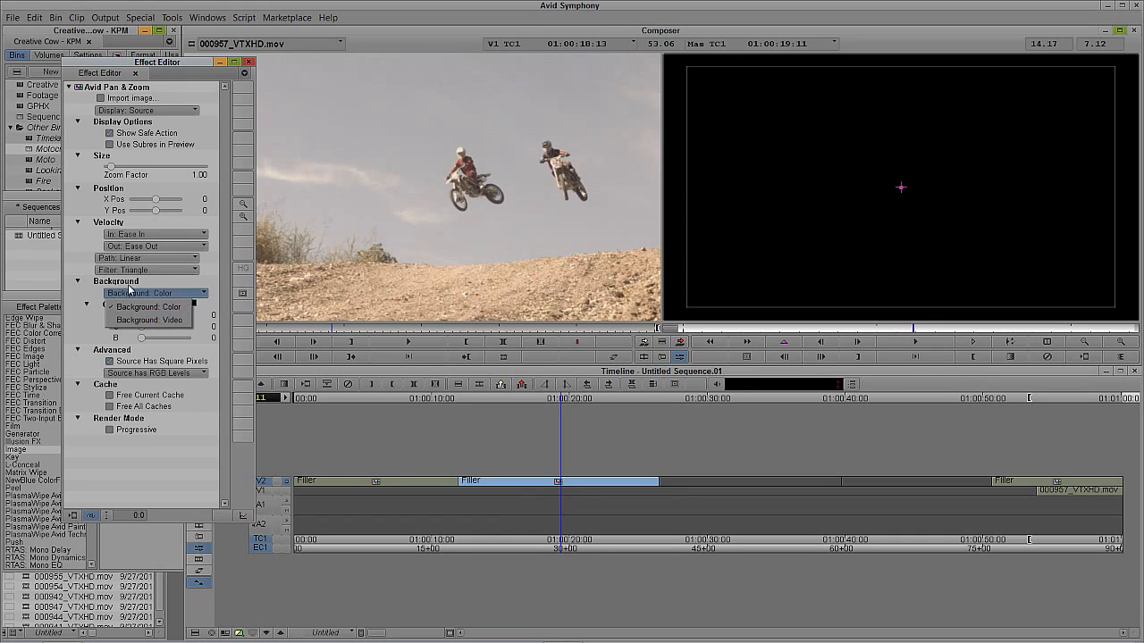
pyautogui.click(72, 264)
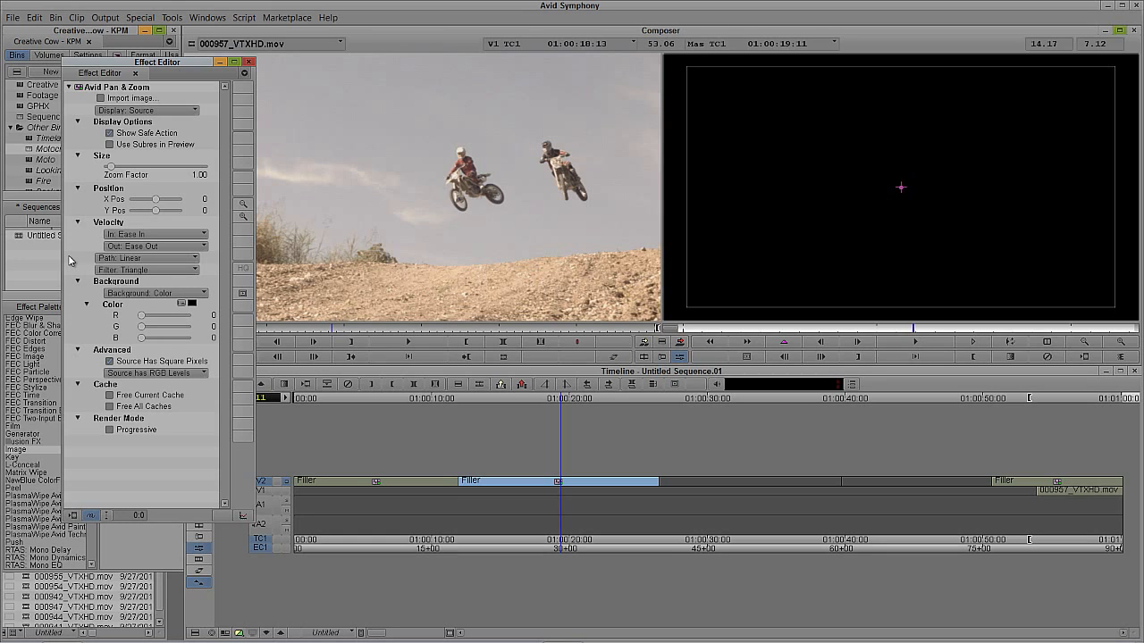
pyautogui.click(130, 98)
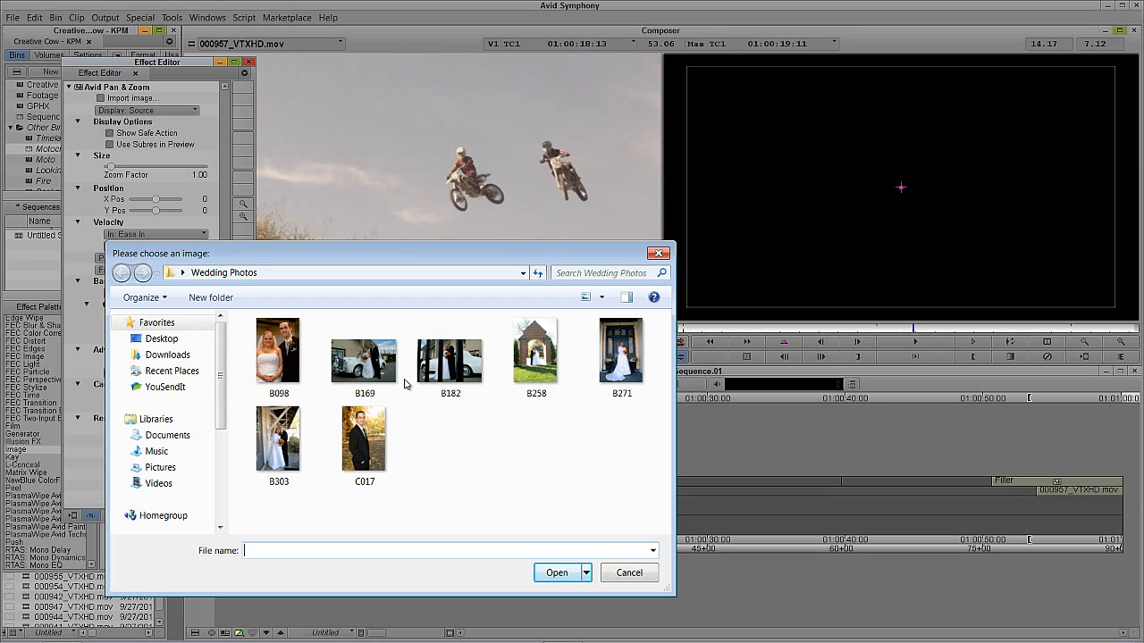
pyautogui.doubleClick(447, 365)
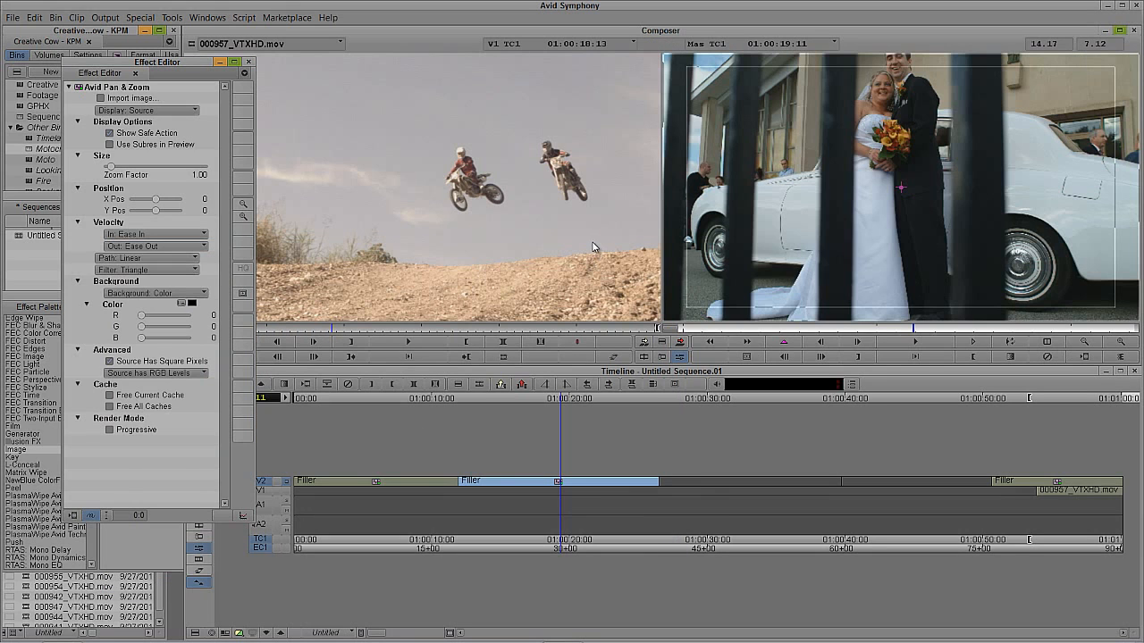
# - Set the second filler segment's zoom factor to 2.21 and compare its framing in Target and Source display
pyautogui.moveTo(111, 167); pyautogui.dragTo(116, 173)
pyautogui.click(143, 111)
pyautogui.click(136, 136)
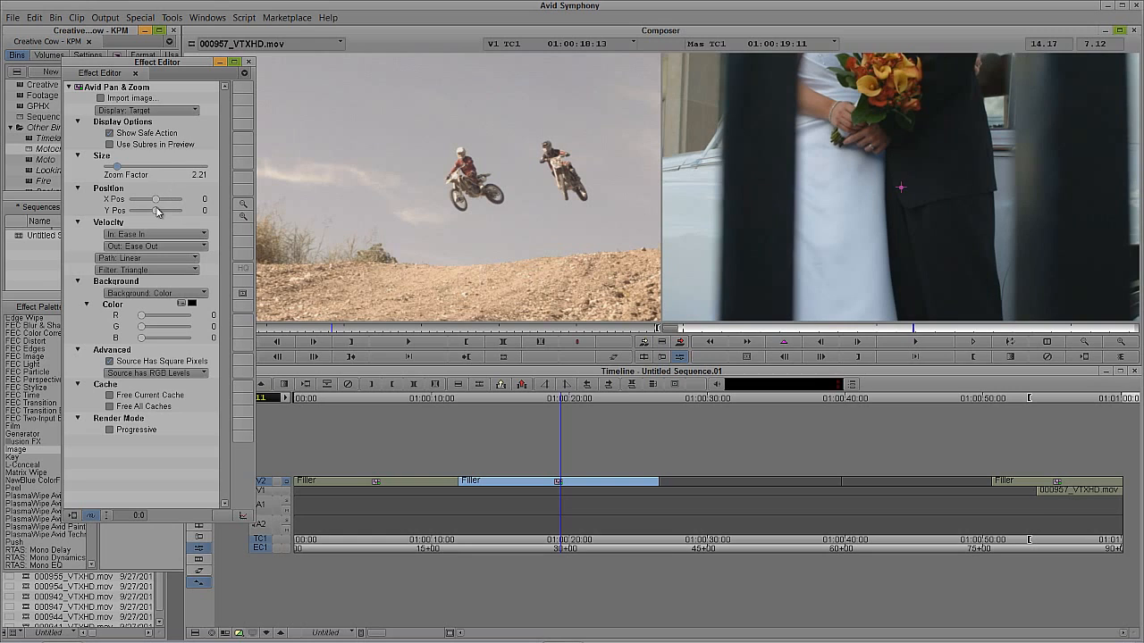
pyautogui.click(148, 110)
pyautogui.click(152, 130)
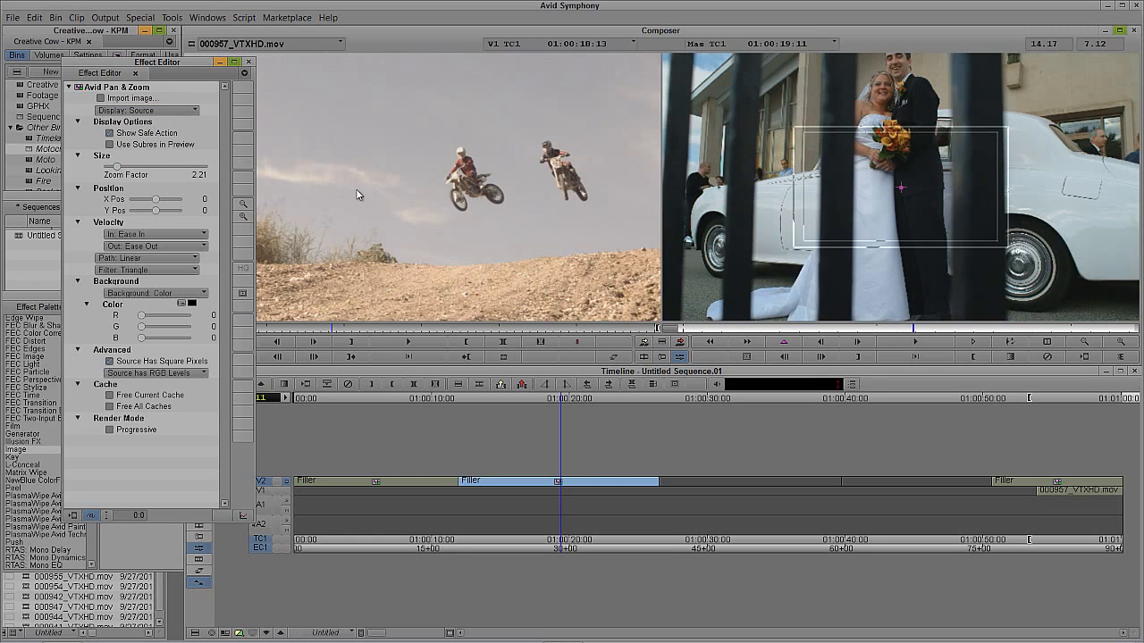
# - Compare the first filler segment's framing with the second's, ending on the second filler segment
pyautogui.click(125, 111)
pyautogui.click(127, 127)
pyautogui.click(419, 483)
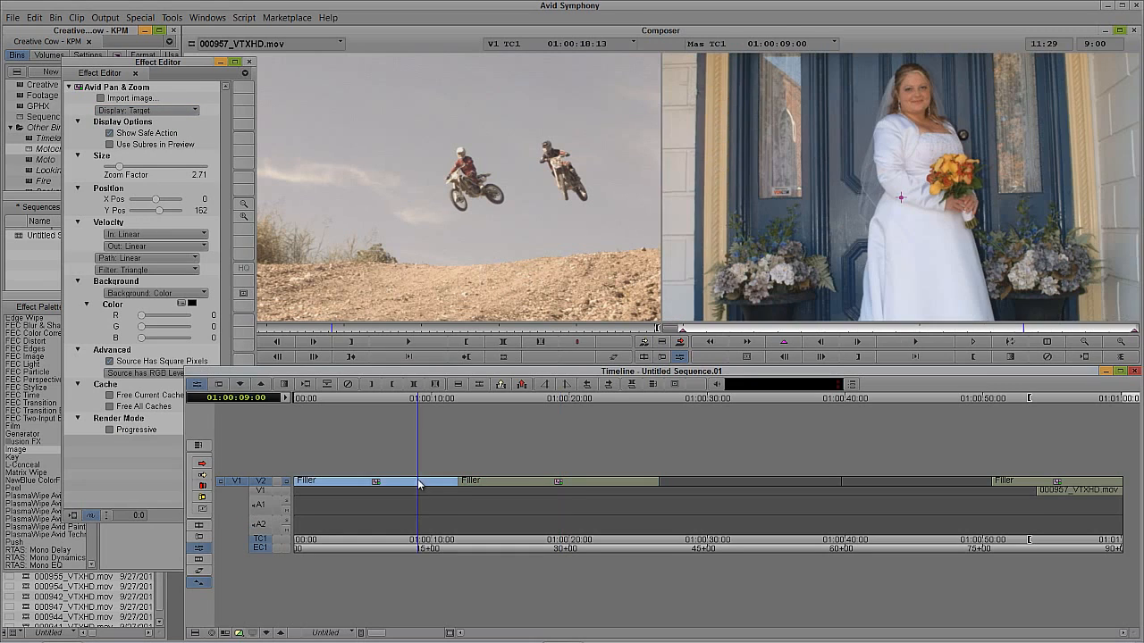
pyautogui.click(139, 432)
pyautogui.click(498, 487)
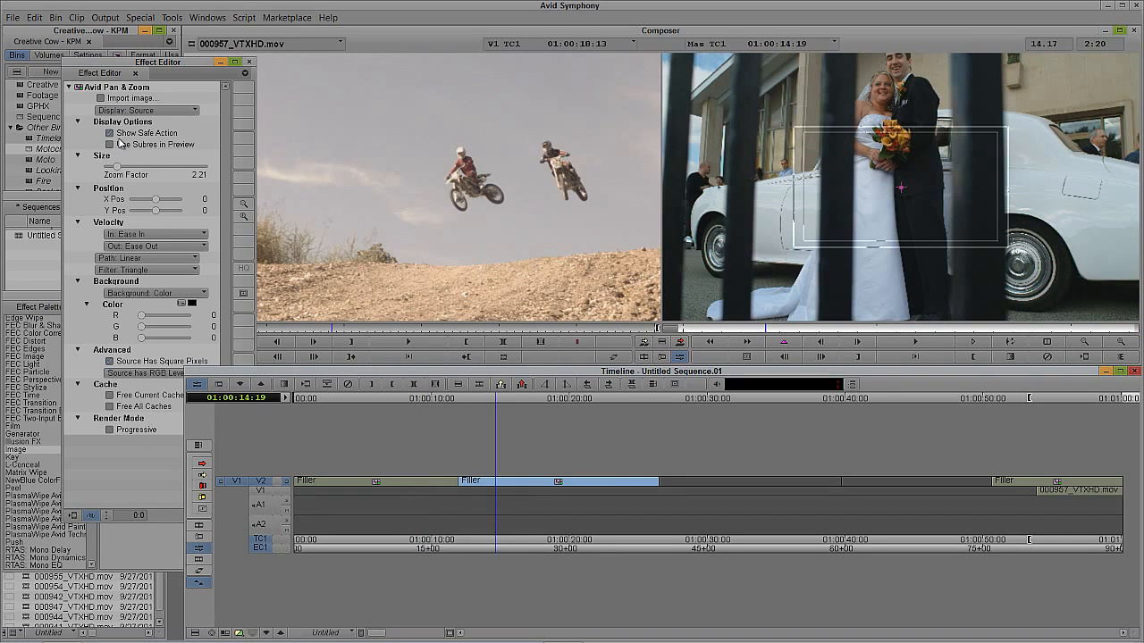
# - Set the second effect's Y Pos to -351 in Target display, checking the new framing against Source display
pyautogui.click(123, 111)
pyautogui.click(126, 138)
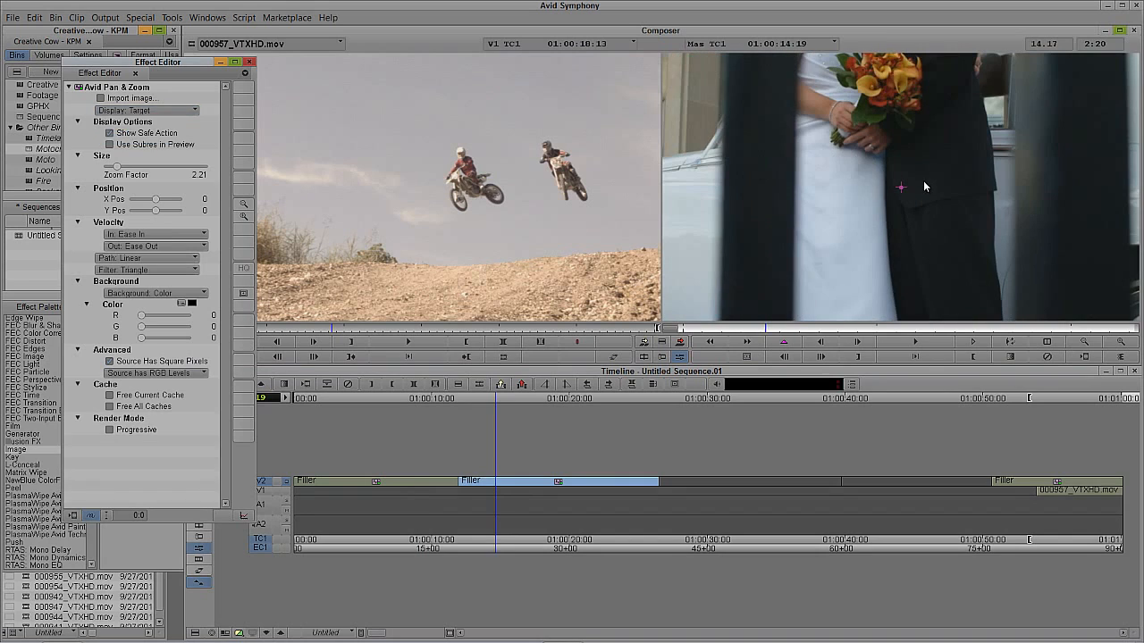
pyautogui.moveTo(157, 215); pyautogui.dragTo(150, 216)
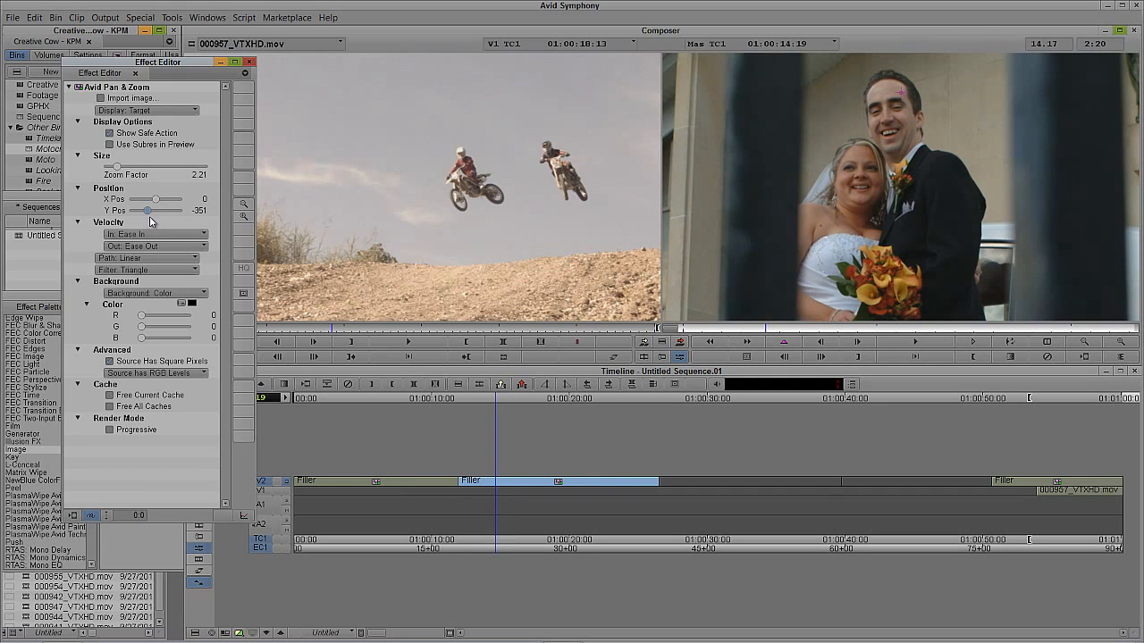
pyautogui.click(146, 110)
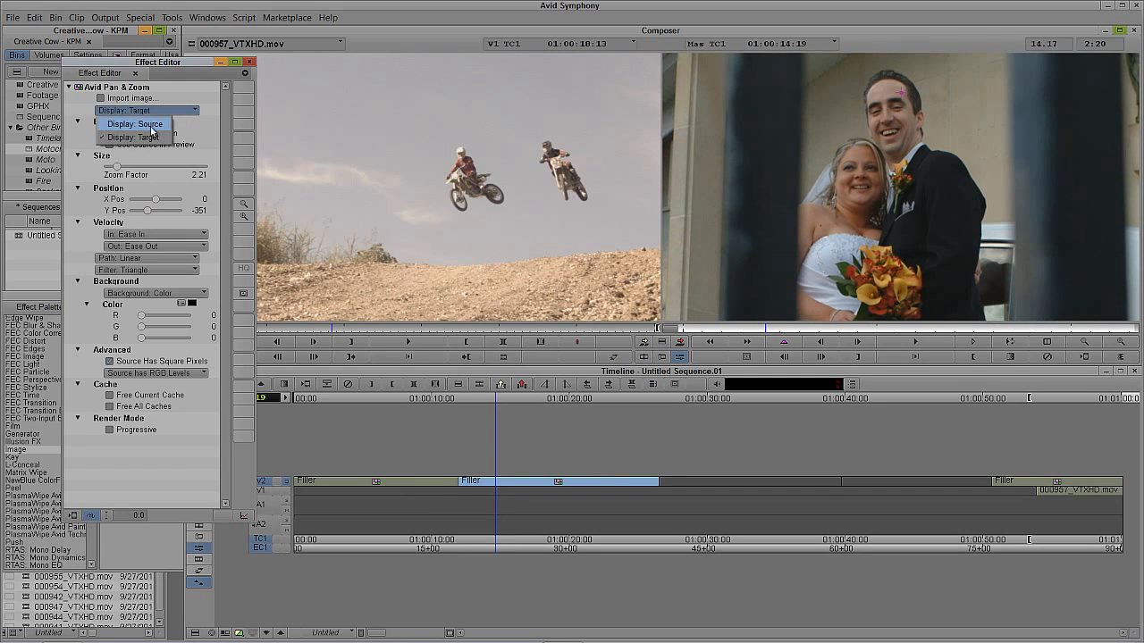
pyautogui.click(151, 126)
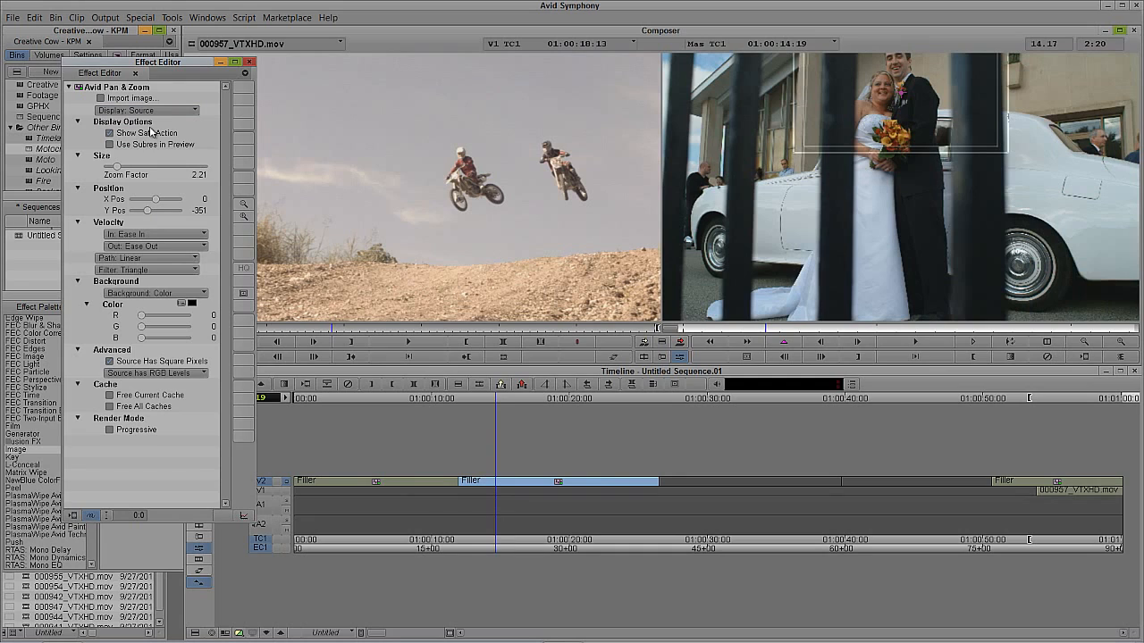
pyautogui.click(153, 110)
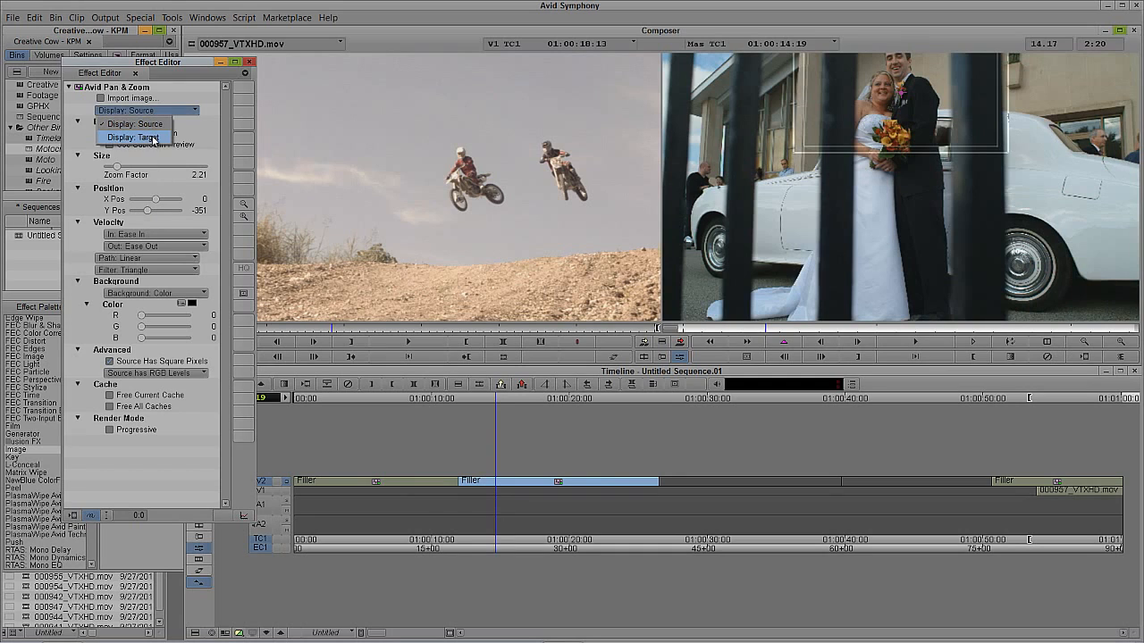
pyautogui.click(154, 138)
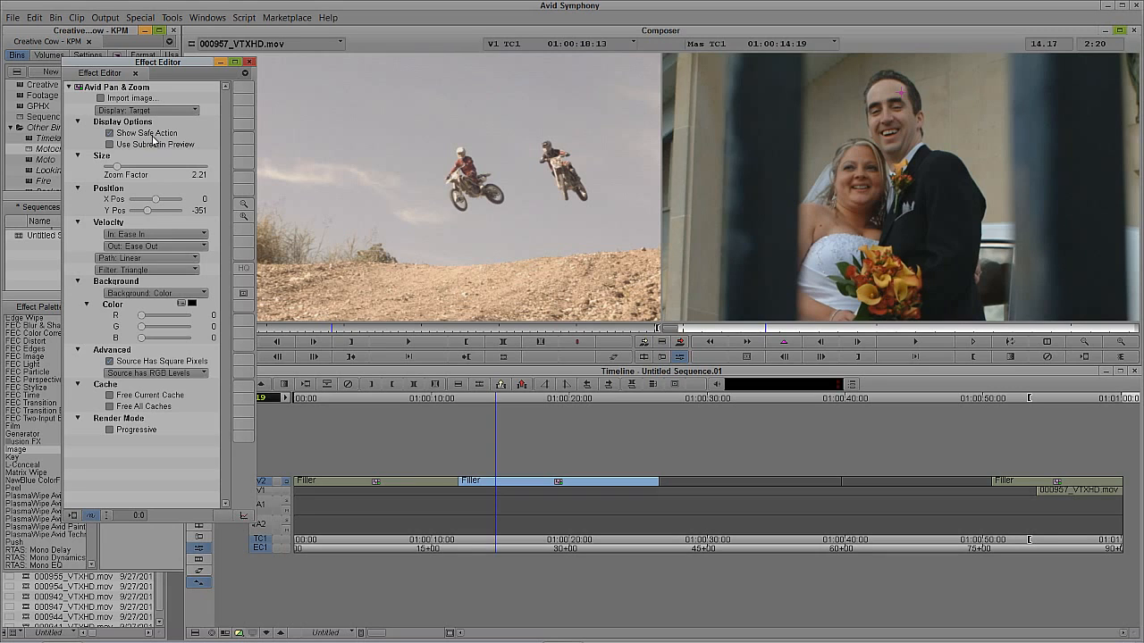
pyautogui.moveTo(697, 328); pyautogui.dragTo(682, 328)
pyautogui.click(143, 70)
pyautogui.click(148, 110)
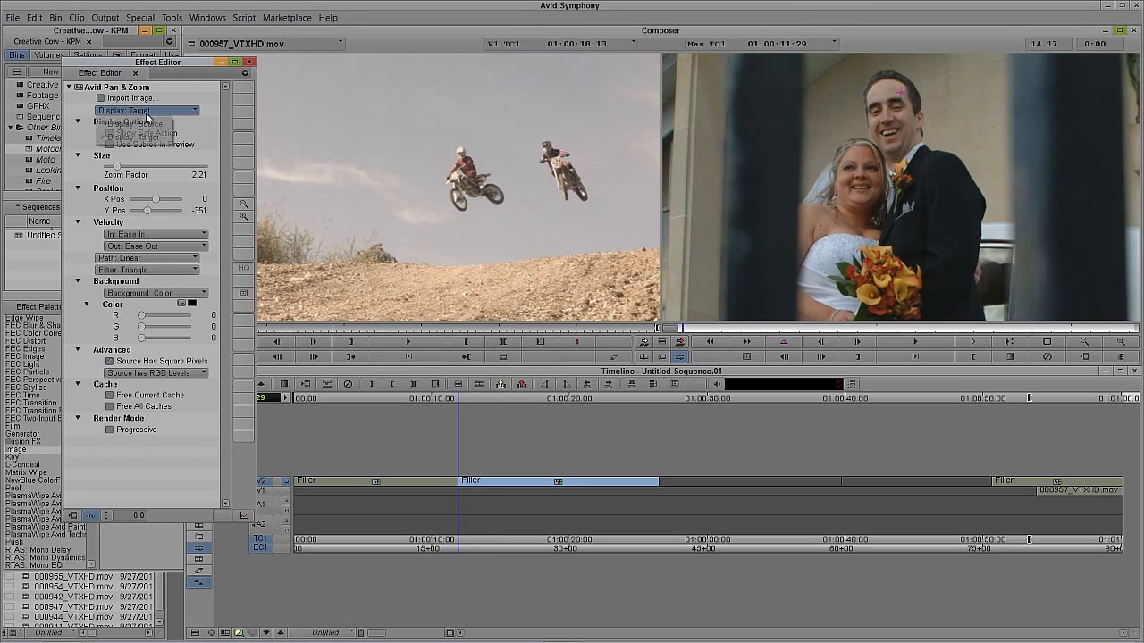
pyautogui.click(154, 140)
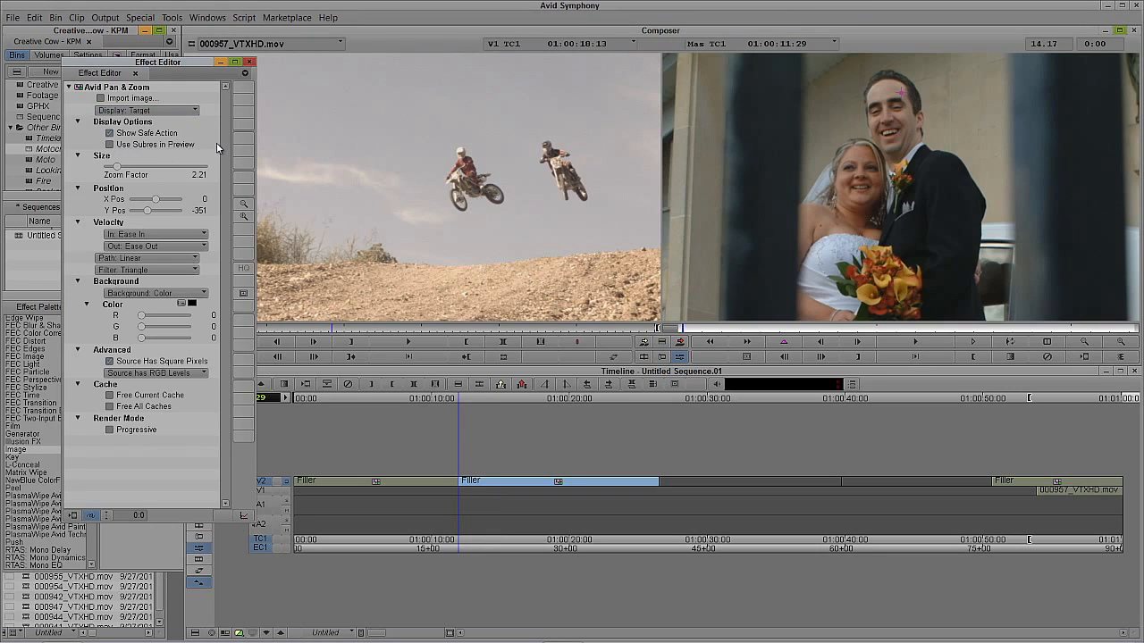
pyautogui.click(662, 343)
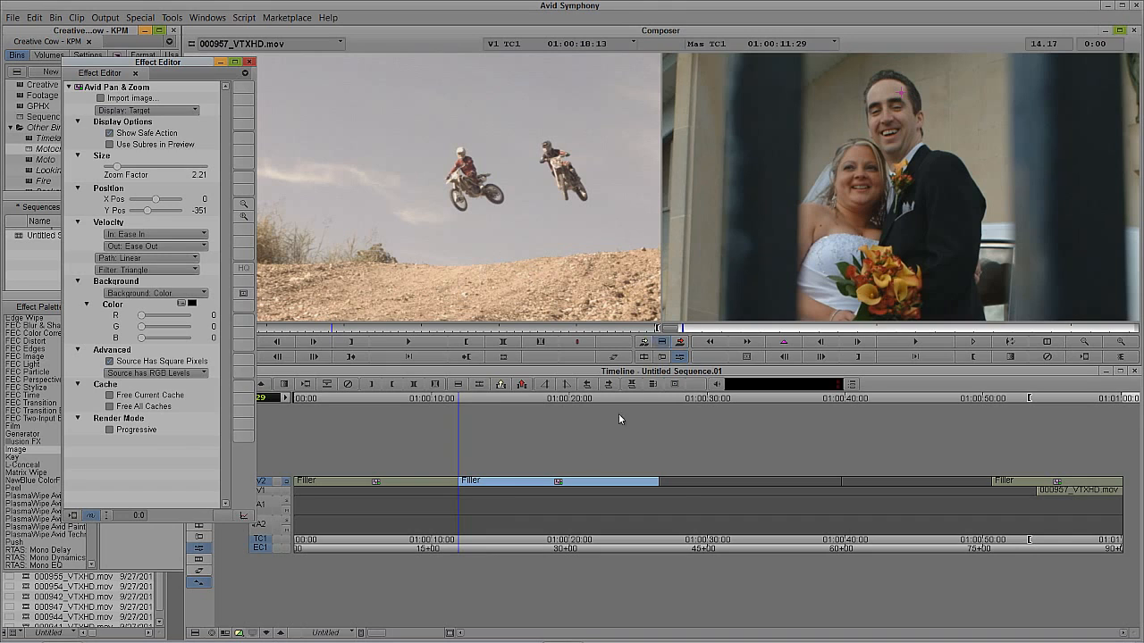
# - Switch the second effect to Source display, add a keyframe at its start, and set its X Pos to -54
pyautogui.click(505, 481)
pyautogui.click(167, 111)
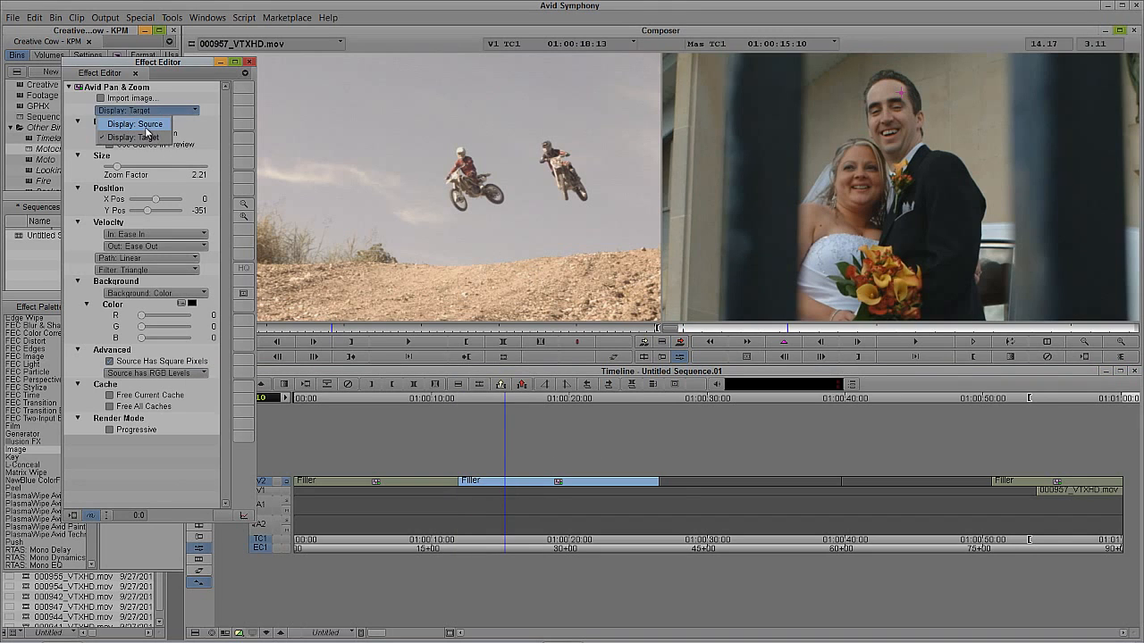
pyautogui.click(141, 124)
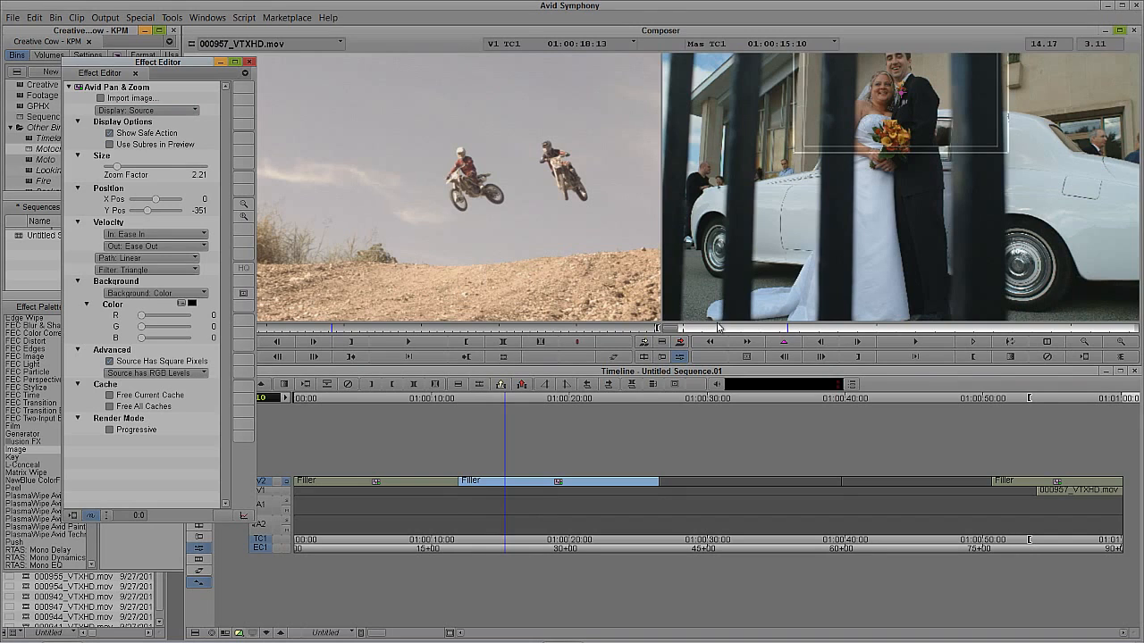
pyautogui.click(665, 331)
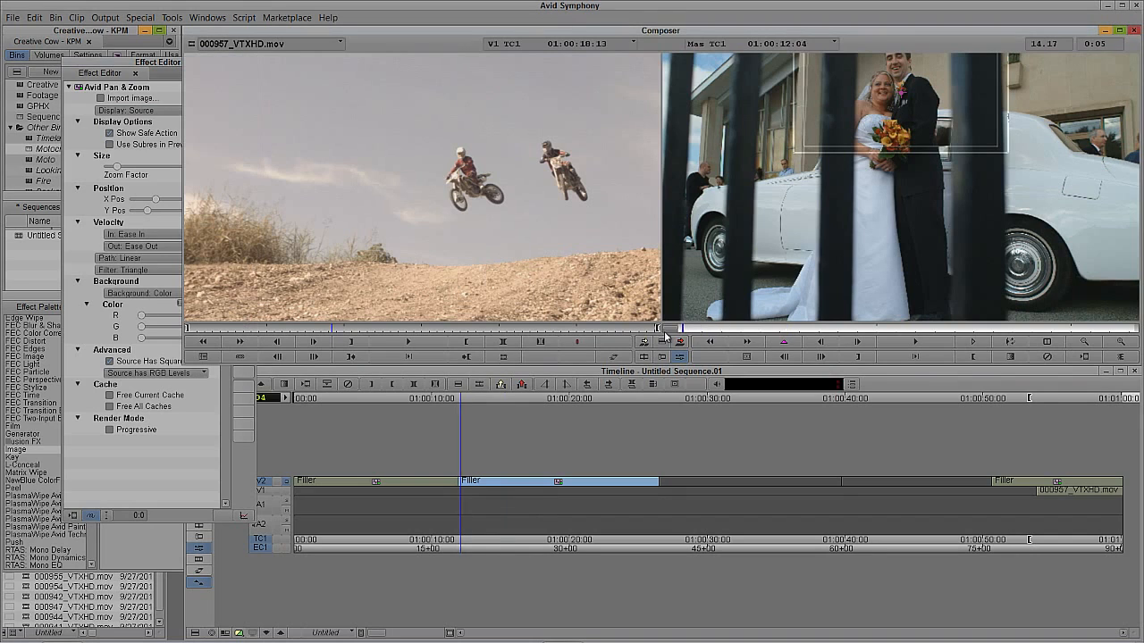
pyautogui.click(154, 65)
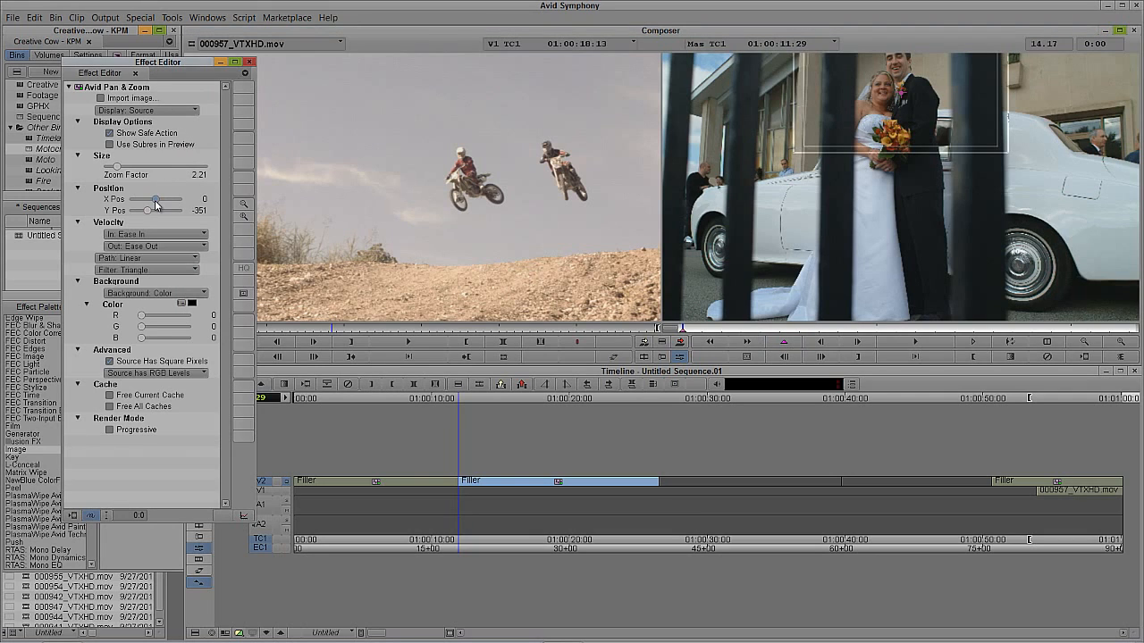
pyautogui.moveTo(154, 204); pyautogui.dragTo(152, 205)
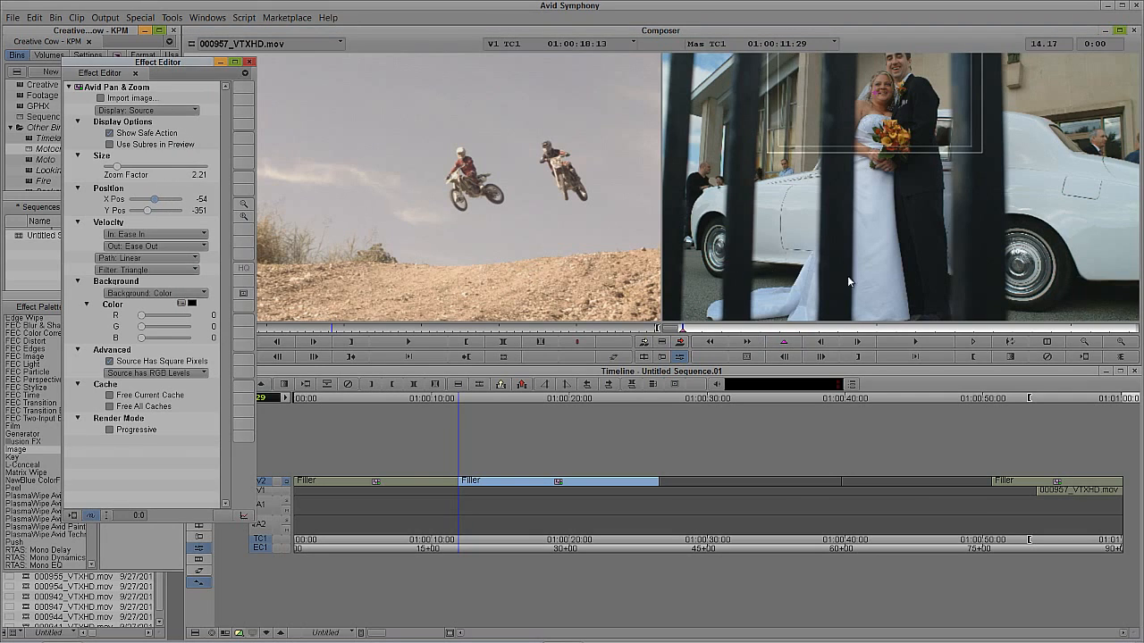
# - Add a keyframe at the end of the second effect and set its X Pos to 27
pyautogui.click(1133, 329)
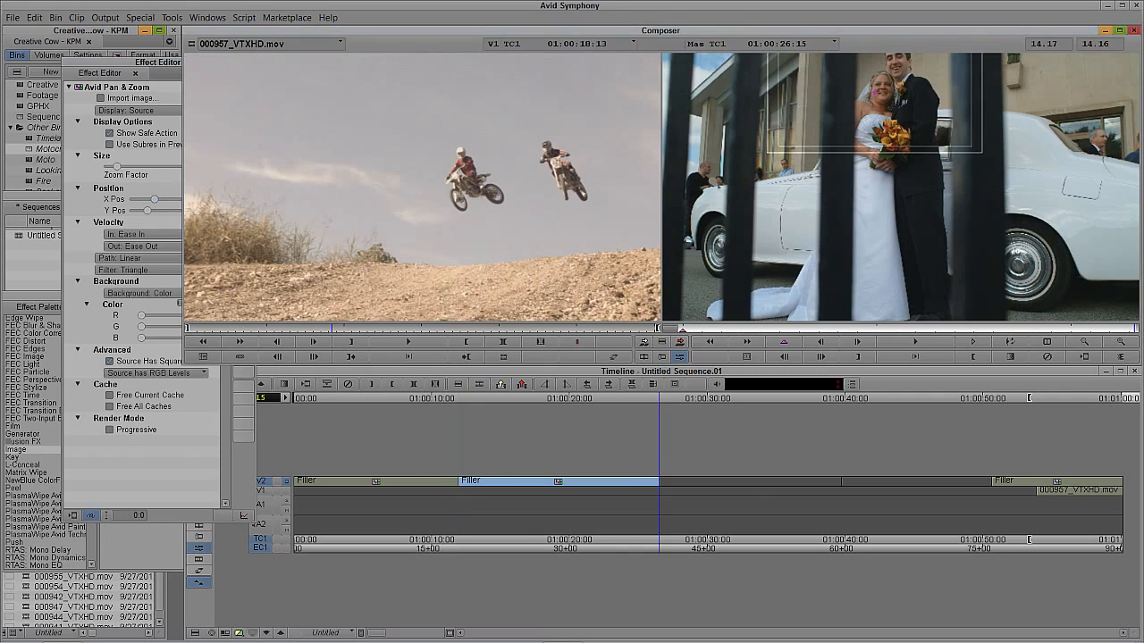
pyautogui.click(117, 69)
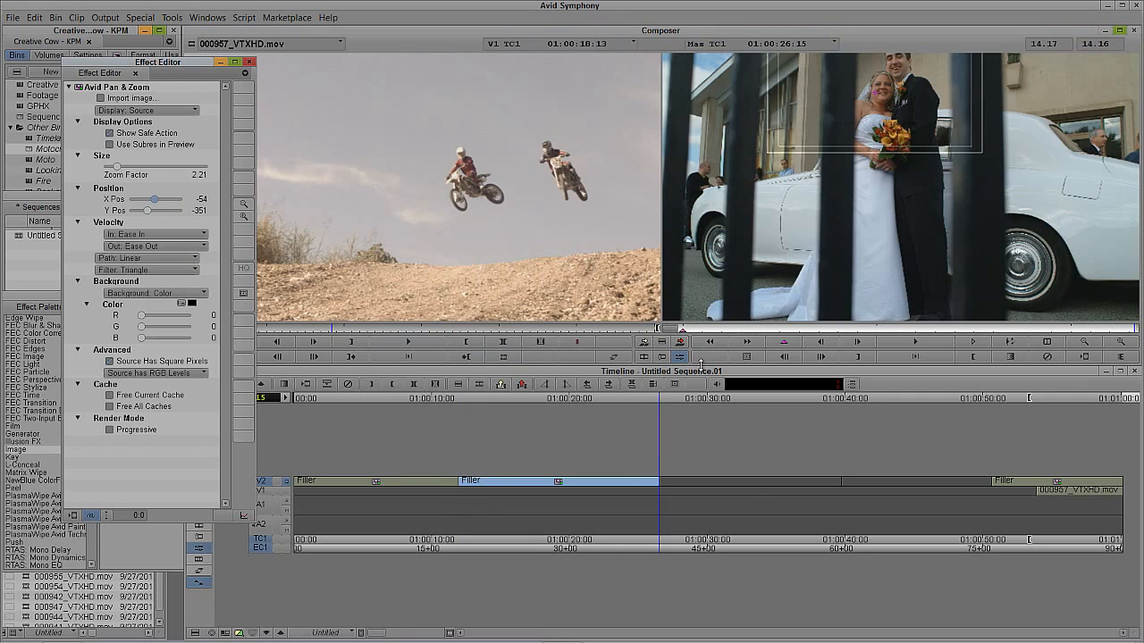
pyautogui.click(780, 345)
pyautogui.click(145, 73)
pyautogui.moveTo(157, 203); pyautogui.dragTo(158, 204)
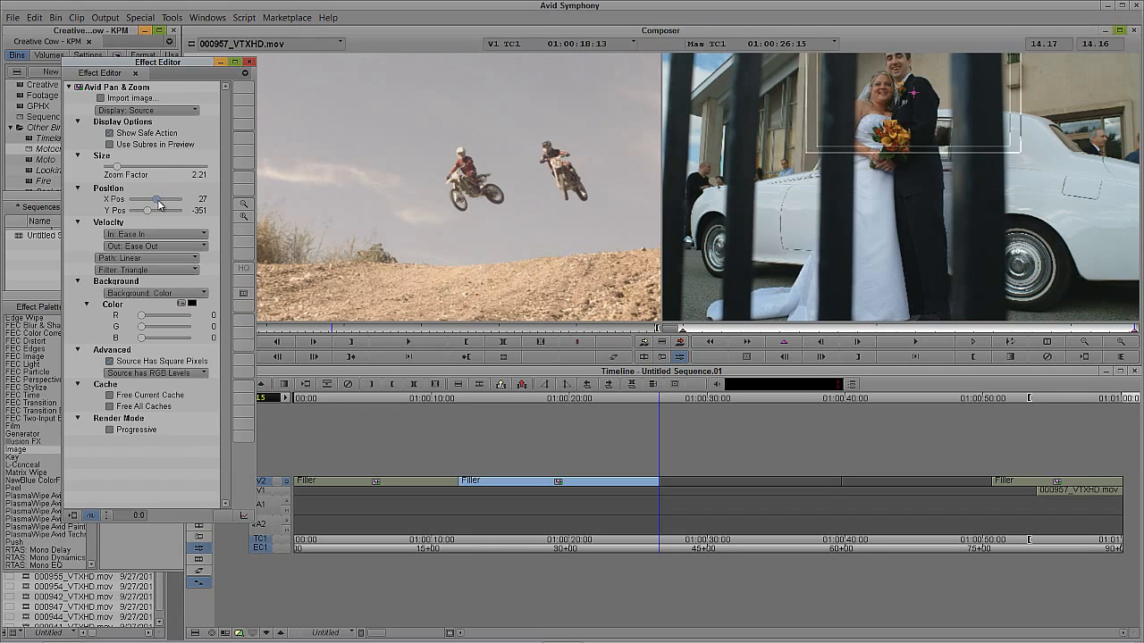
# - Switch the second filler segment's effect to Target display and preview its pan across the segment
pyautogui.click(147, 111)
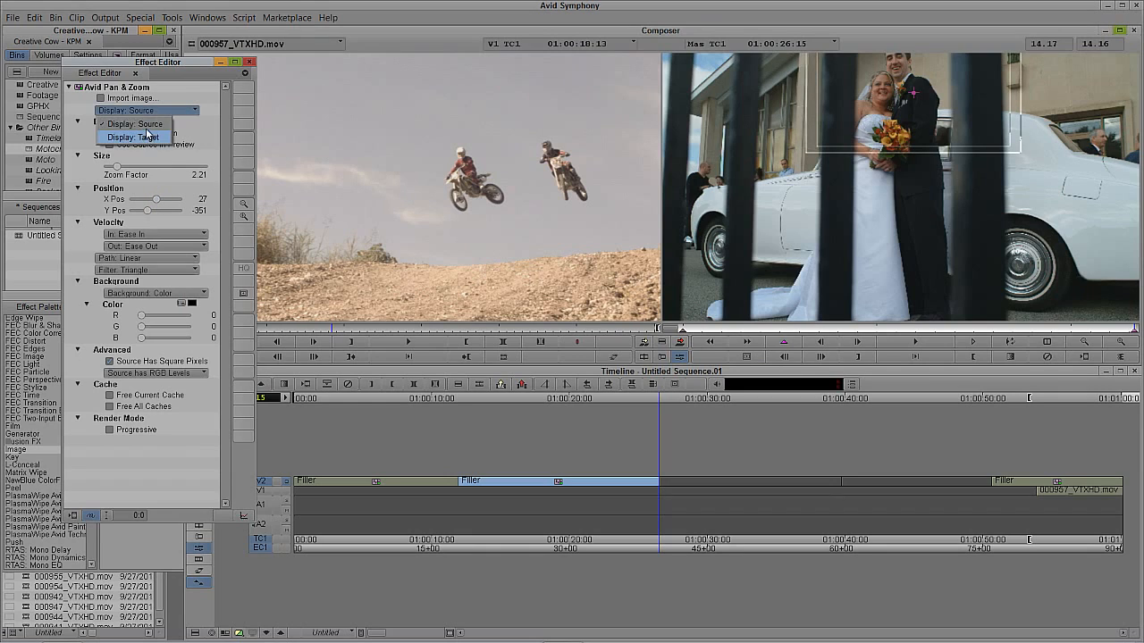
pyautogui.click(147, 135)
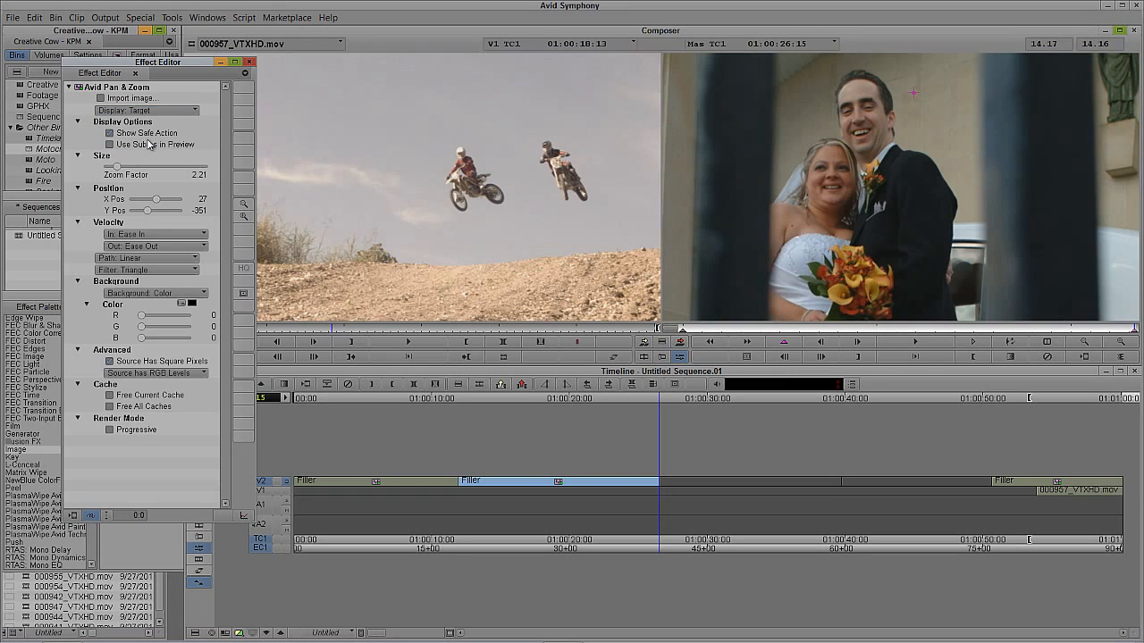
pyautogui.click(354, 355)
pyautogui.moveTo(492, 496); pyautogui.dragTo(538, 493)
pyautogui.hotkey('shift', 'F10')
pyautogui.hotkey('shift', 'F10')
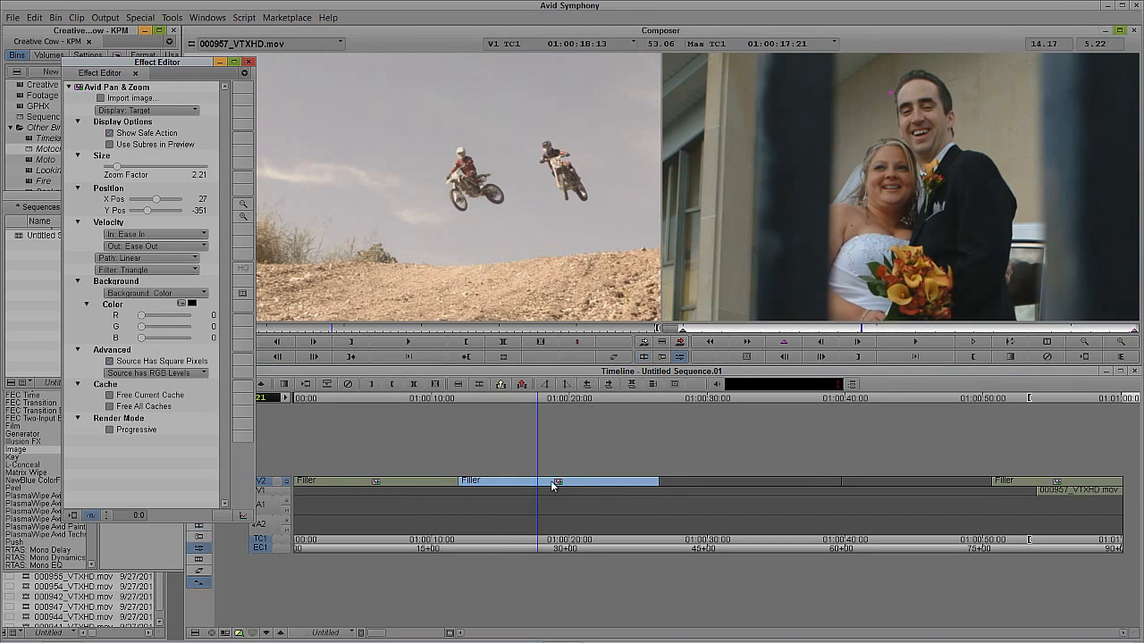
# - At the start of the second effect, set both the In and Out velocity to Linear
pyautogui.click(682, 336)
pyautogui.click(145, 62)
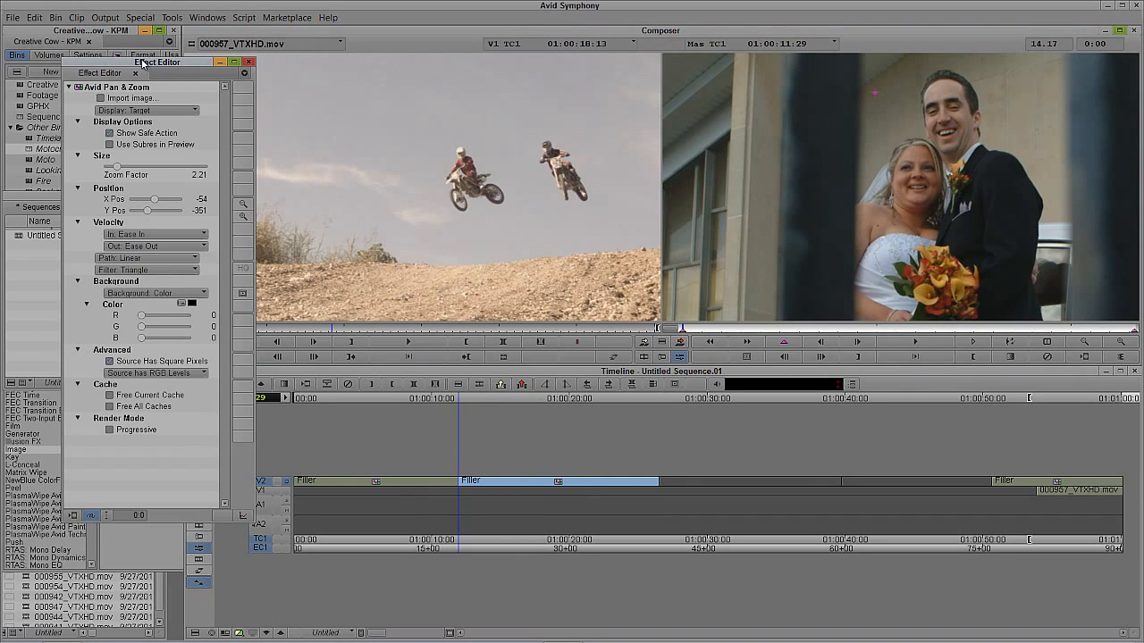
pyautogui.click(141, 237)
pyautogui.click(136, 247)
pyautogui.click(148, 247)
pyautogui.click(150, 260)
pyautogui.press('y')
# - Apply Avid Pan & Zoom to the third filler segment on V2 and open its effect settings
pyautogui.moveTo(423, 489); pyautogui.dragTo(730, 514)
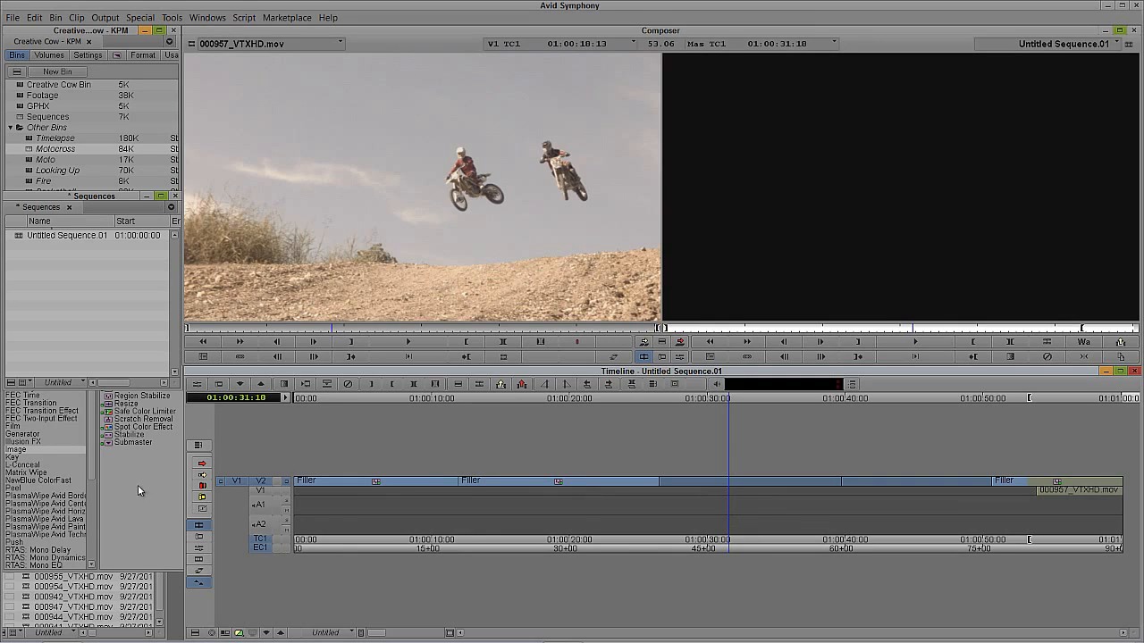
pyautogui.click(117, 398)
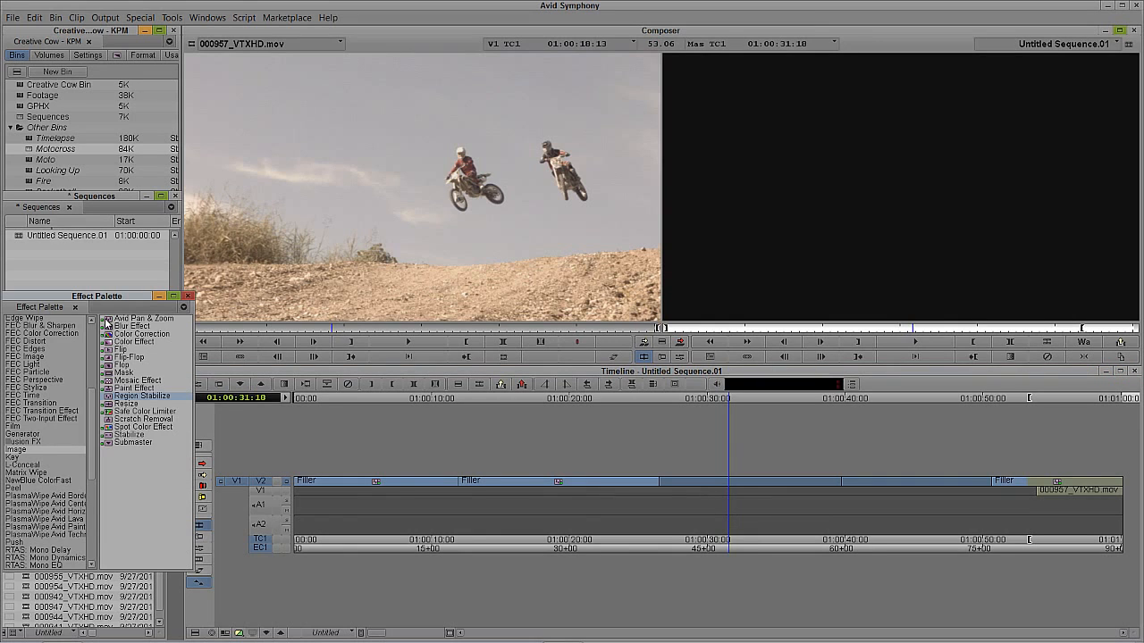
pyautogui.click(107, 319)
pyautogui.moveTo(757, 480); pyautogui.dragTo(757, 480)
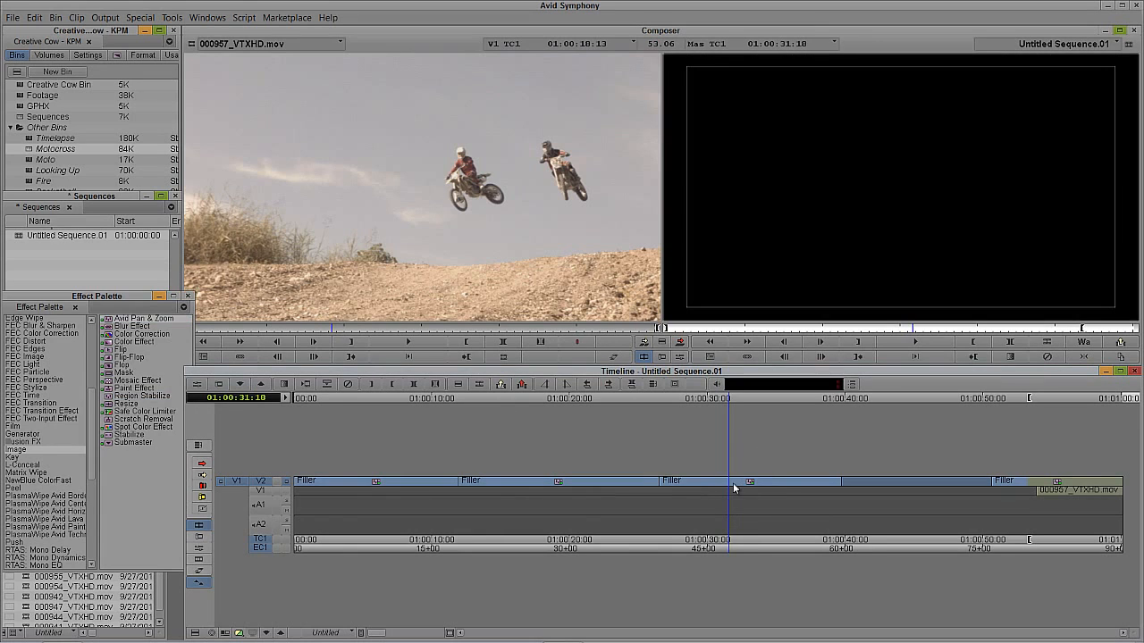
pyautogui.press("'")
pyautogui.click(750, 485)
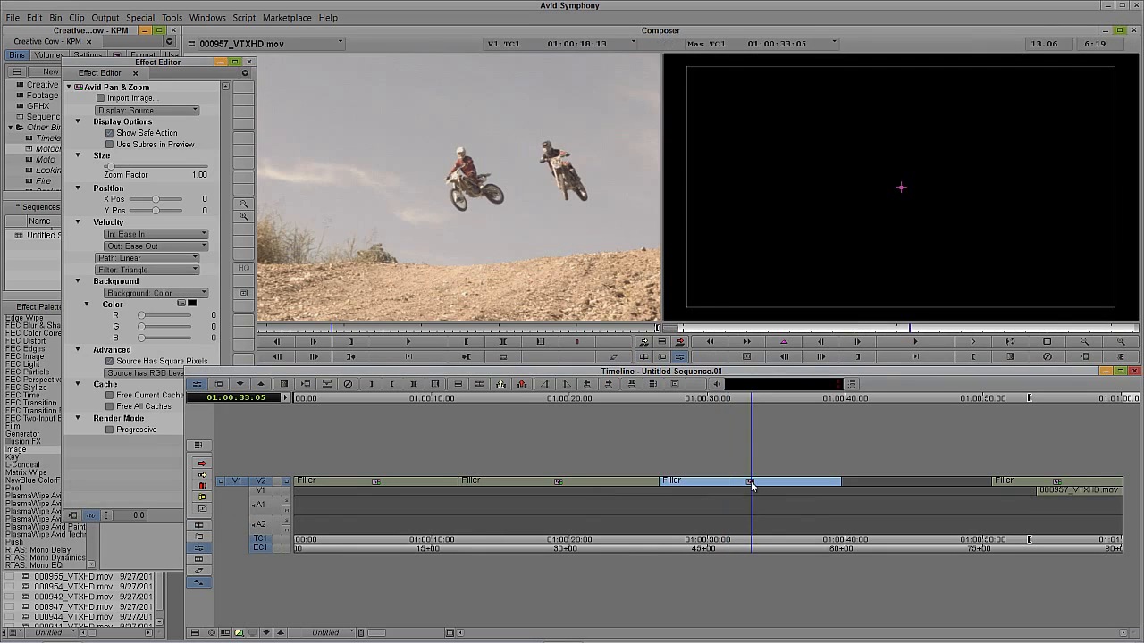
# - Import photo B258 into the third effect and set its Zoom Factor to 2.71 and Y Pos to 216
pyautogui.click(97, 99)
pyautogui.doubleClick(430, 111)
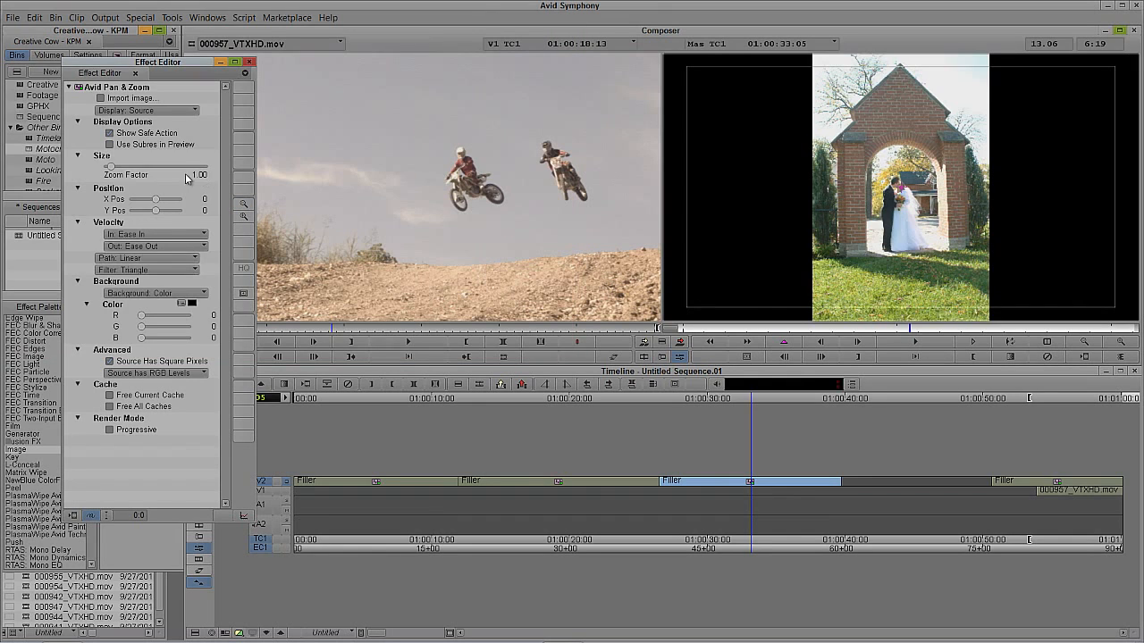
pyautogui.moveTo(110, 171); pyautogui.dragTo(120, 169)
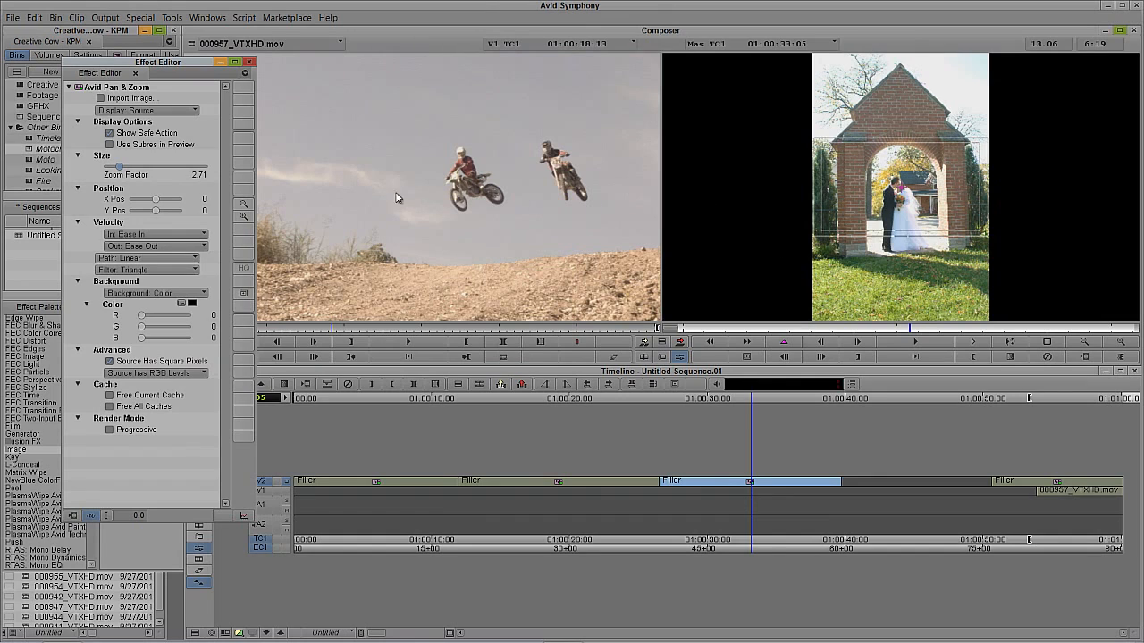
pyautogui.moveTo(156, 210); pyautogui.dragTo(191, 214)
# - Add keyframes at the start and end of the third effect and set the end keyframe's Y Pos to 0
pyautogui.moveTo(704, 328); pyautogui.dragTo(669, 329)
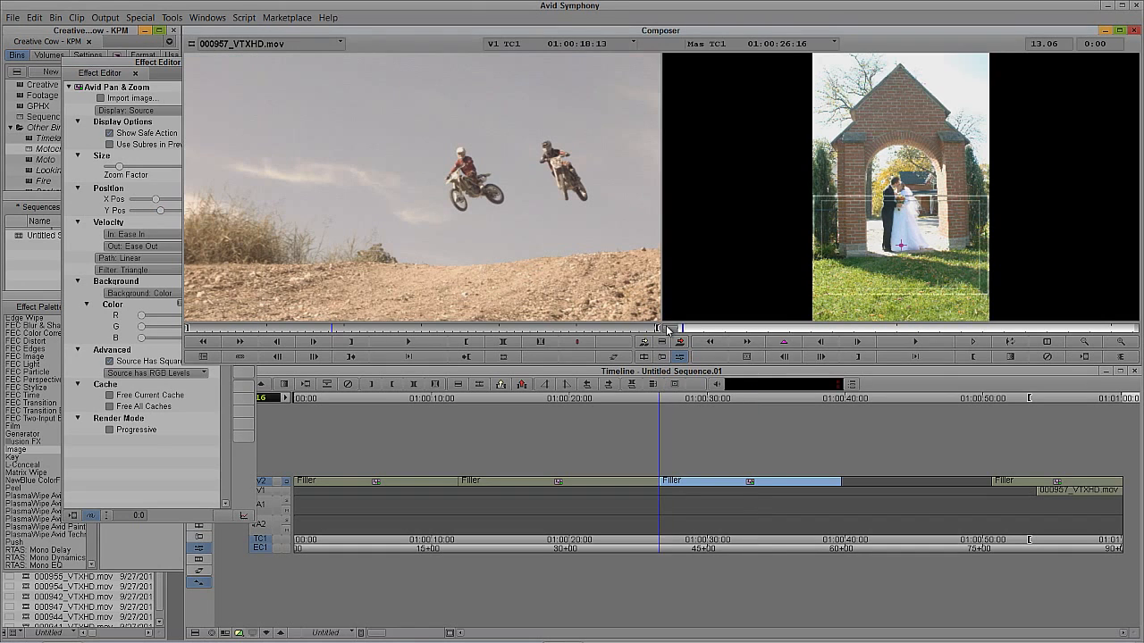
pyautogui.click(782, 342)
pyautogui.moveTo(895, 330); pyautogui.dragTo(1138, 331)
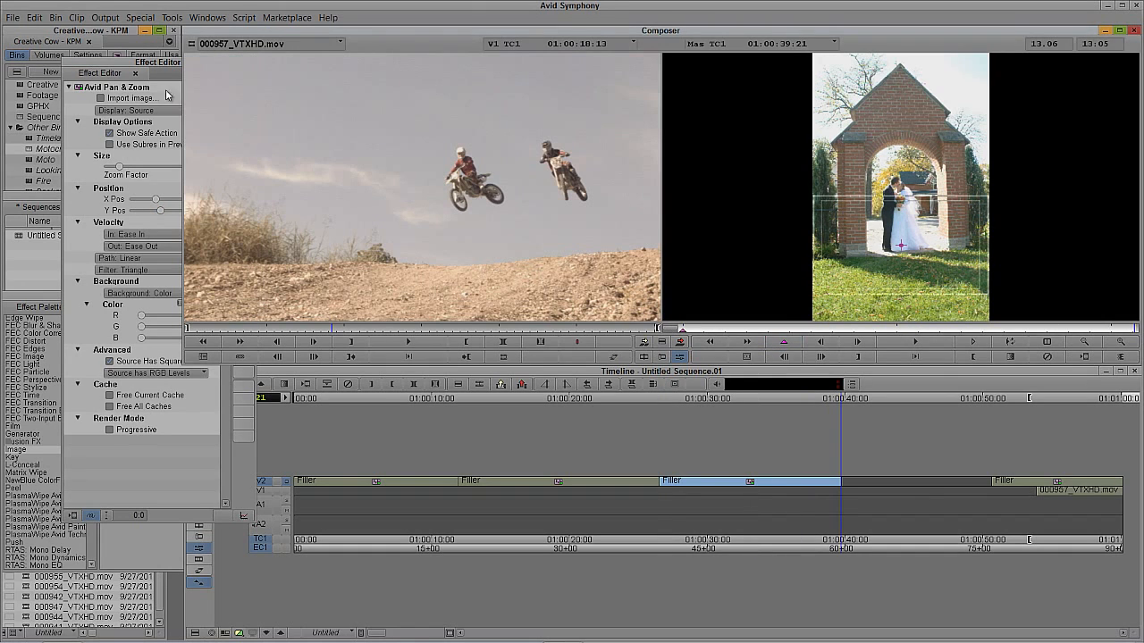
pyautogui.click(148, 68)
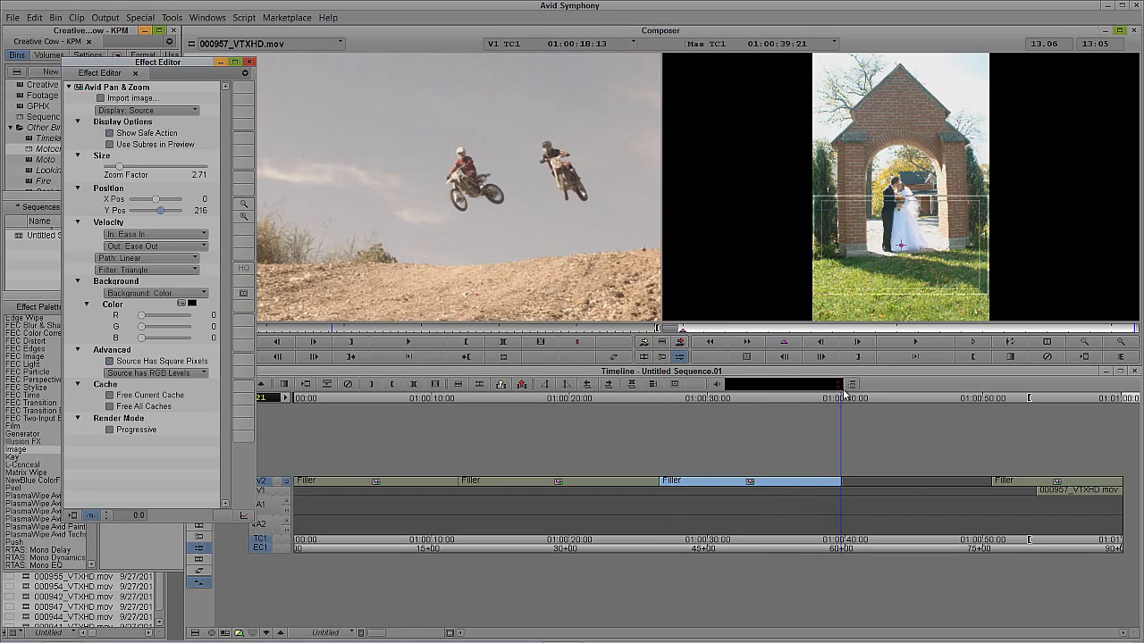
pyautogui.click(784, 342)
pyautogui.click(89, 183)
pyautogui.moveTo(155, 211); pyautogui.dragTo(152, 213)
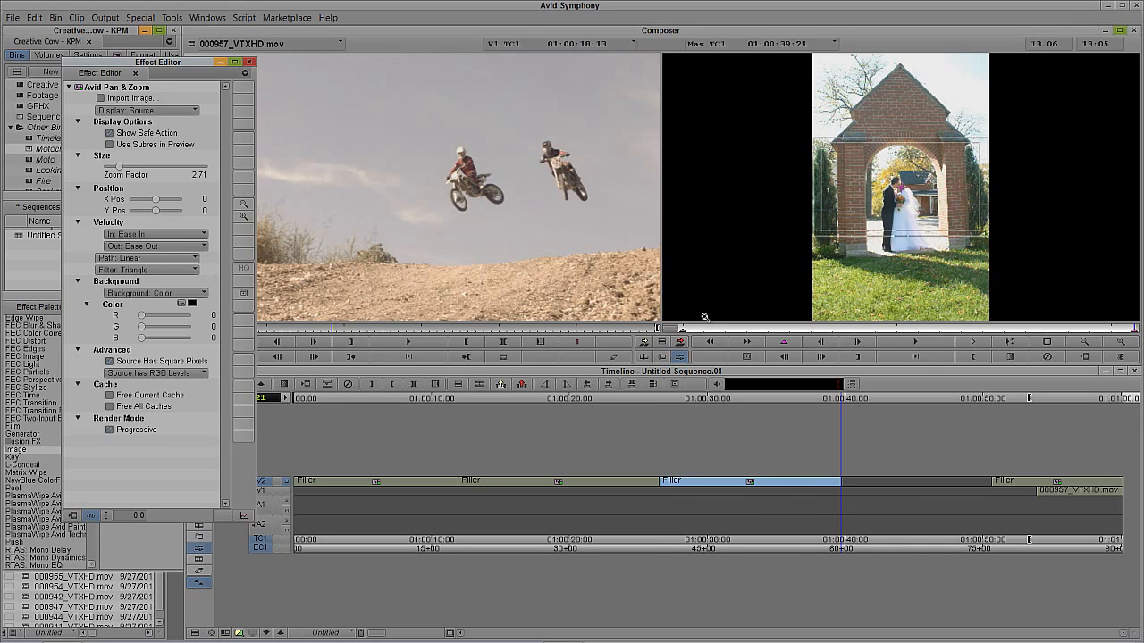
# - Select all of the third effect's keyframes and set their In and Out velocity to Linear
pyautogui.hotkey('ctrl', 'a')
pyautogui.click(161, 235)
pyautogui.click(154, 248)
pyautogui.click(143, 247)
pyautogui.click(144, 269)
# - Check the second segment's framing and switch the third segment's effect to Target display
pyautogui.click(587, 484)
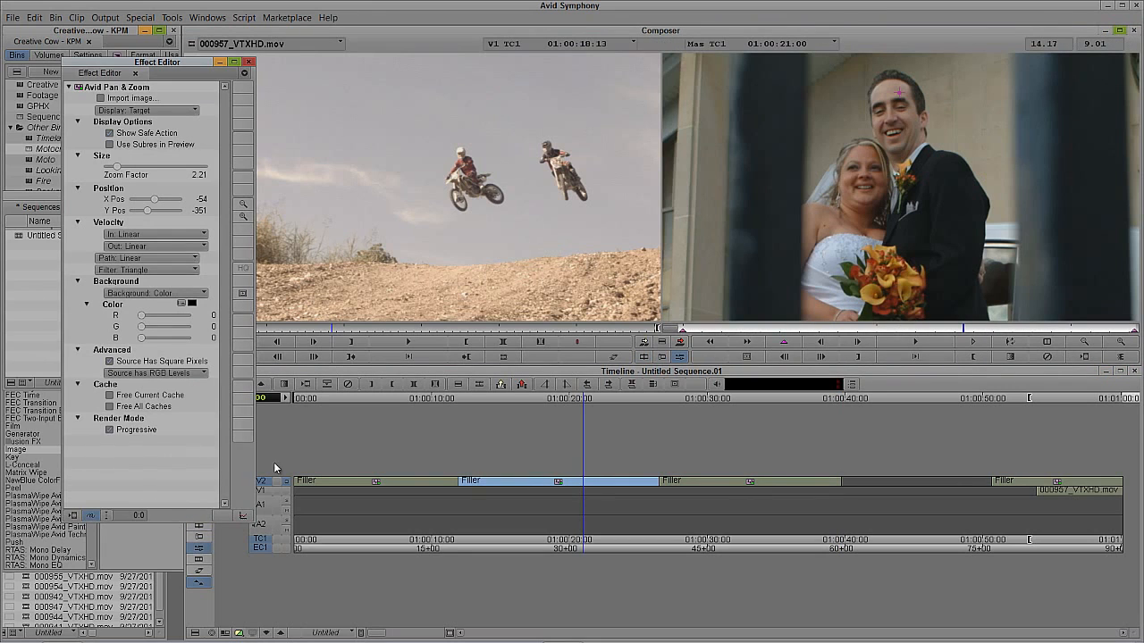
pyautogui.press('y')
pyautogui.moveTo(734, 490); pyautogui.dragTo(889, 490)
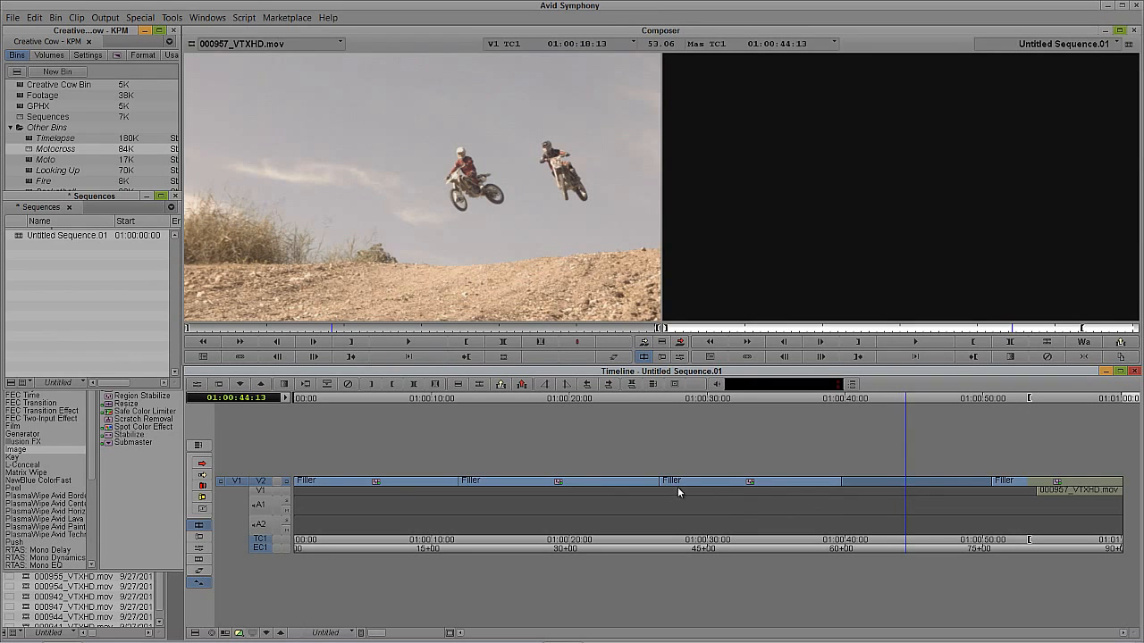
pyautogui.click(727, 488)
pyautogui.press('y')
pyautogui.click(147, 110)
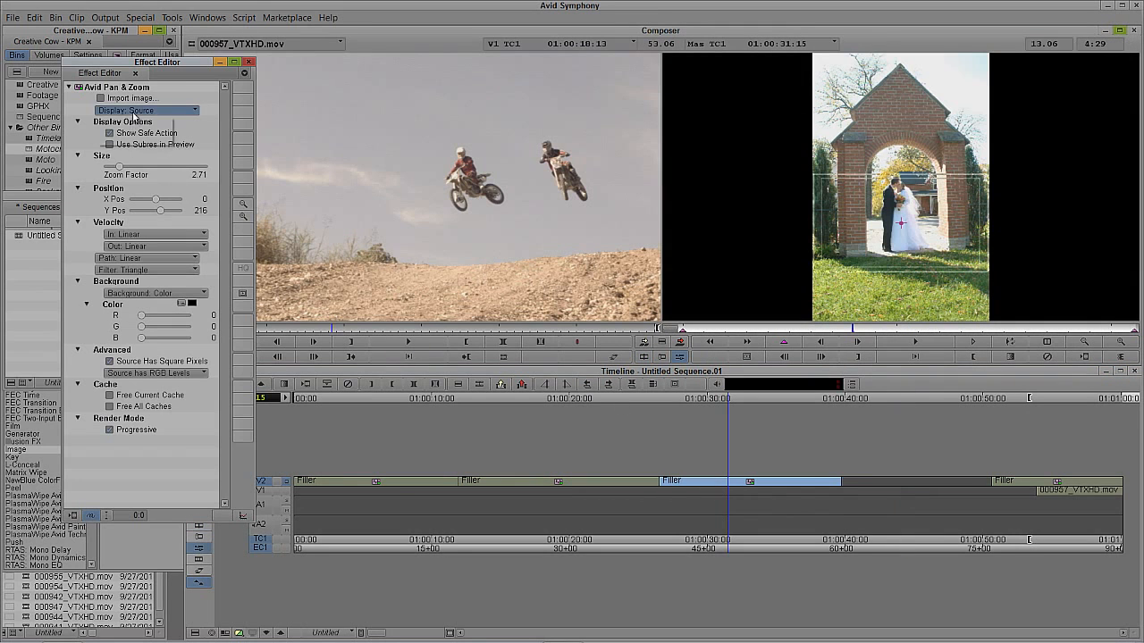
pyautogui.click(134, 134)
pyautogui.press('y')
# - Apply Avid Pan & Zoom to the fourth filler segment on V2
pyautogui.click(880, 485)
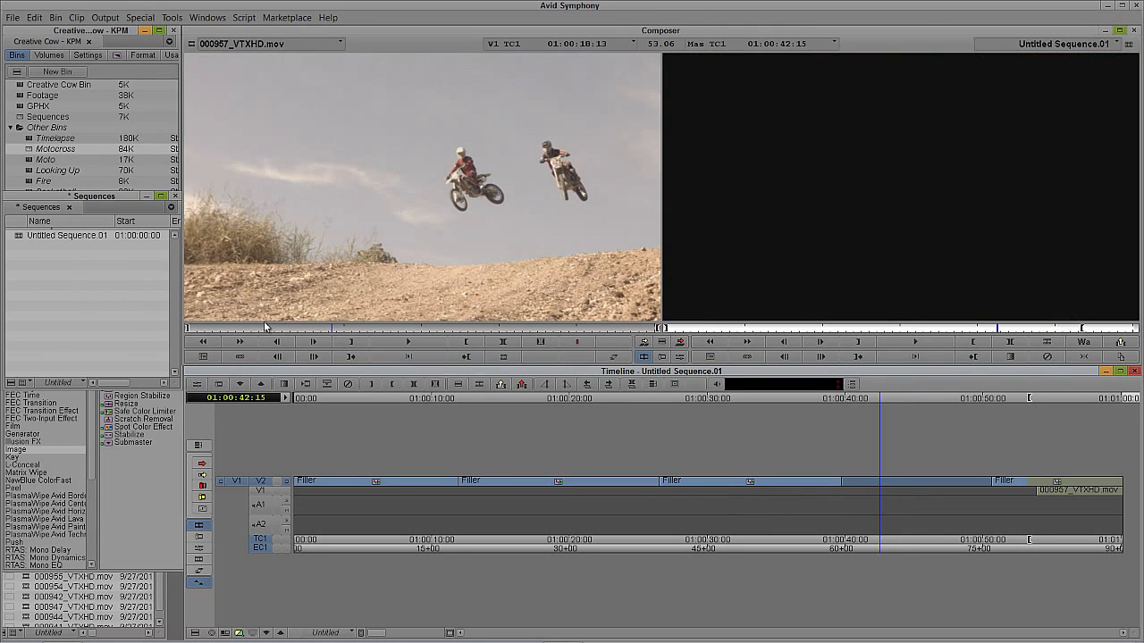
pyautogui.moveTo(968, 490); pyautogui.dragTo(1079, 489)
pyautogui.moveTo(1117, 485); pyautogui.dragTo(925, 483)
pyautogui.hotkey('ctrl', '8')
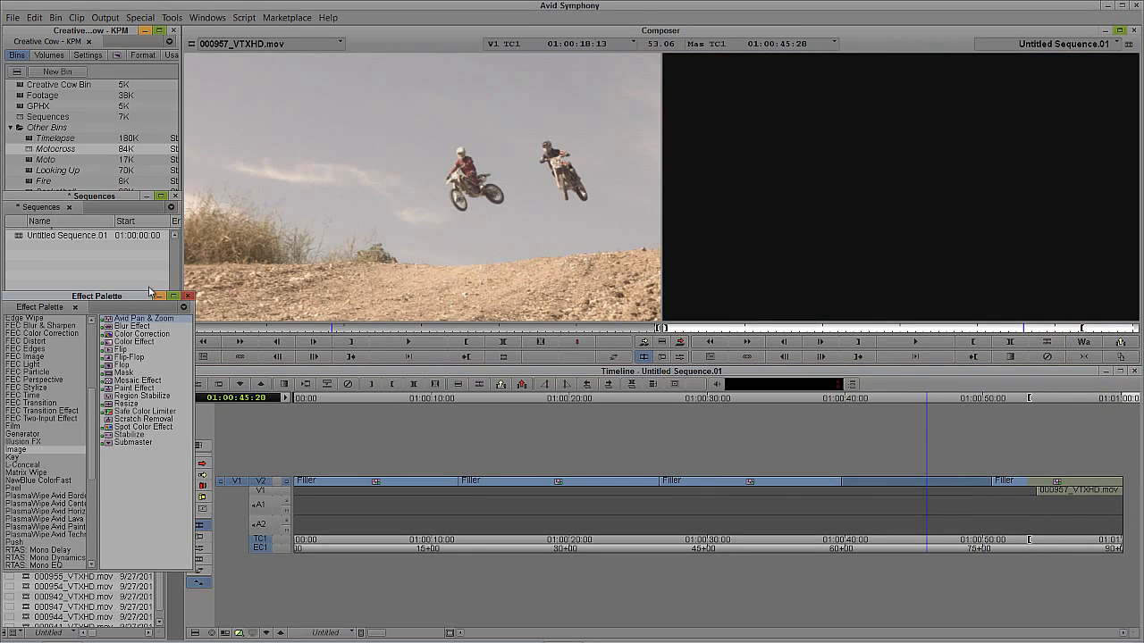
pyautogui.moveTo(114, 322); pyautogui.dragTo(875, 482)
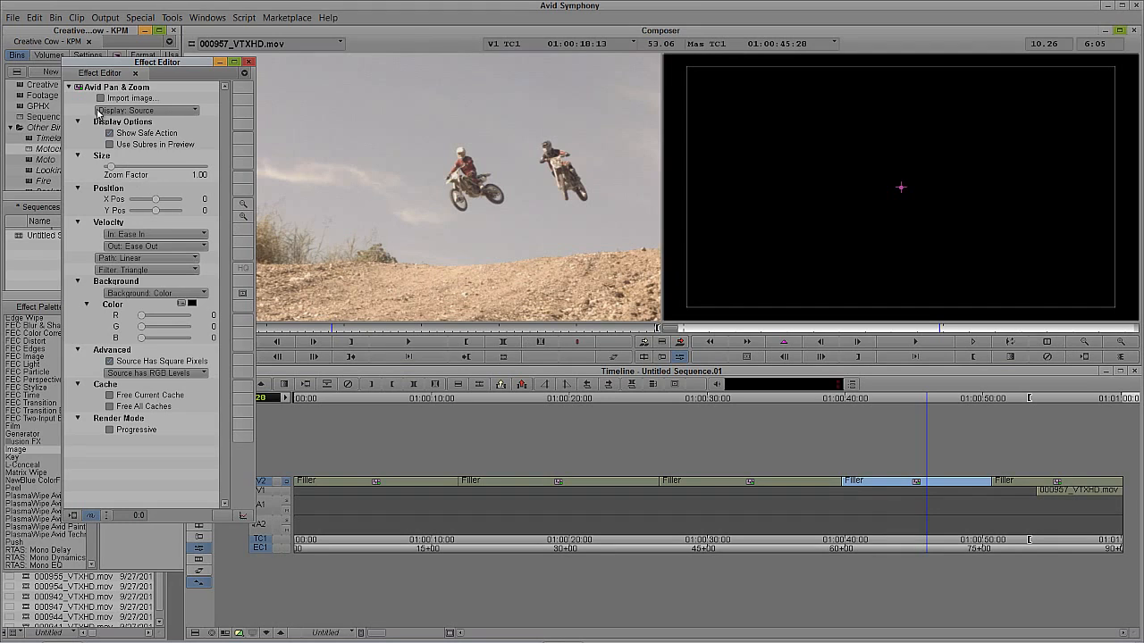
# - Import photo B303 into the fourth effect and frame the couple with Zoom Factor 2.96, X Pos 9 and Y Pos -84
pyautogui.click(100, 99)
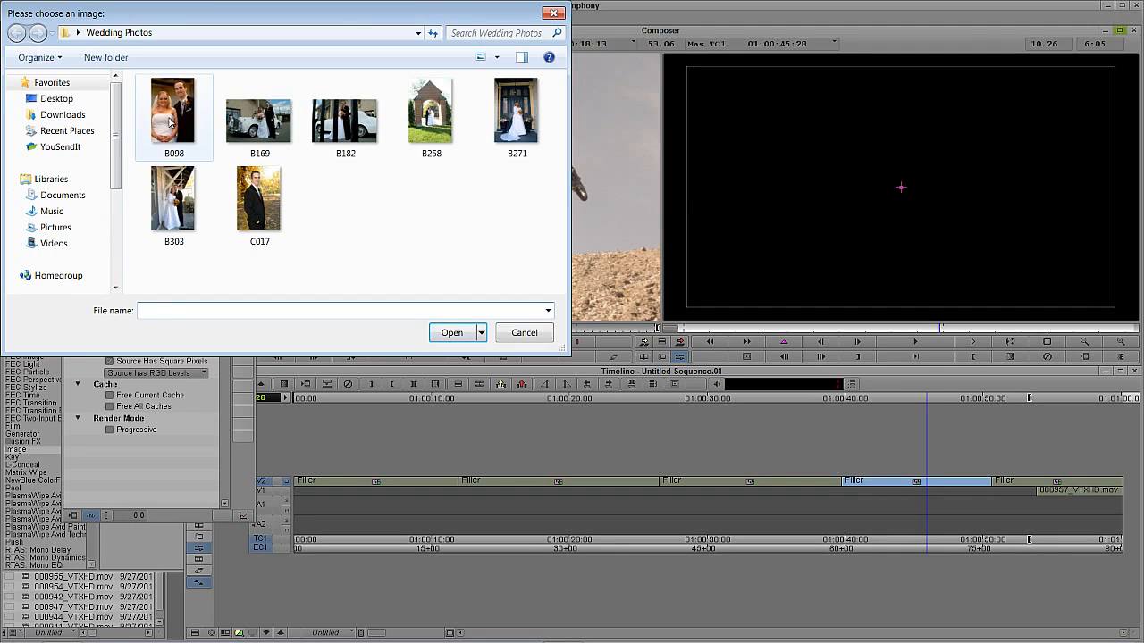
pyautogui.doubleClick(174, 201)
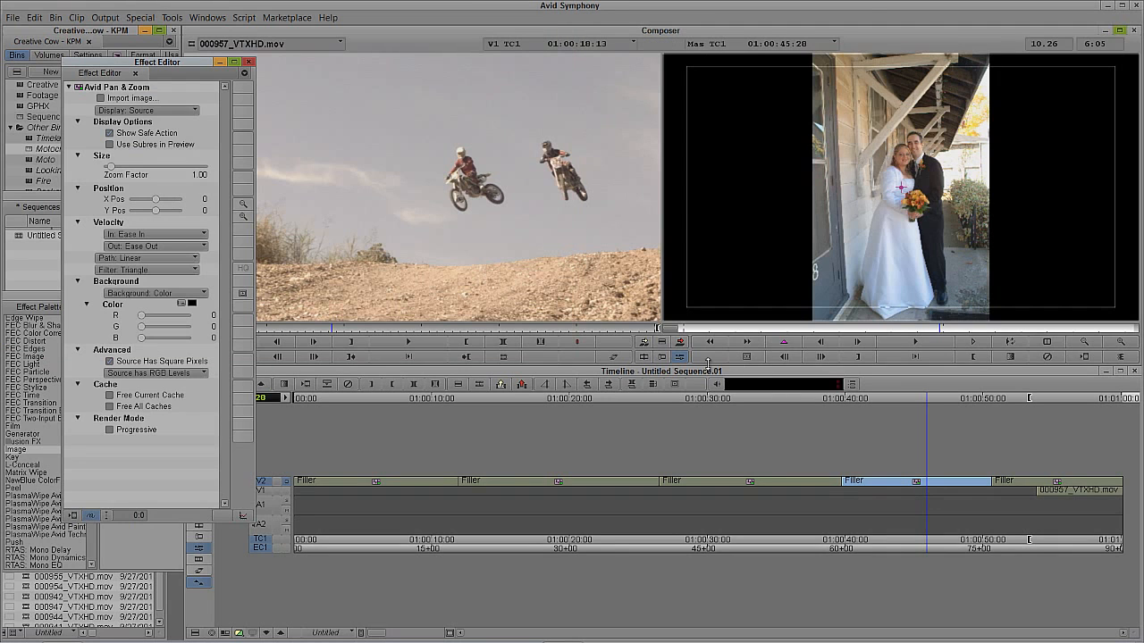
pyautogui.moveTo(114, 169); pyautogui.dragTo(247, 168)
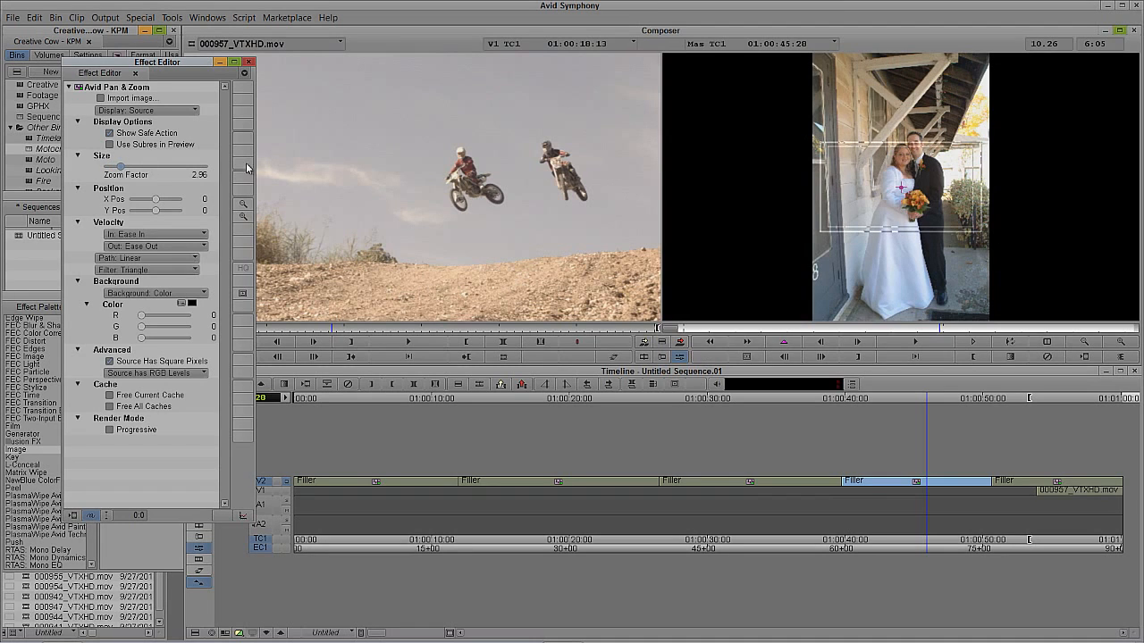
pyautogui.click(903, 191)
pyautogui.moveTo(901, 182); pyautogui.dragTo(906, 171)
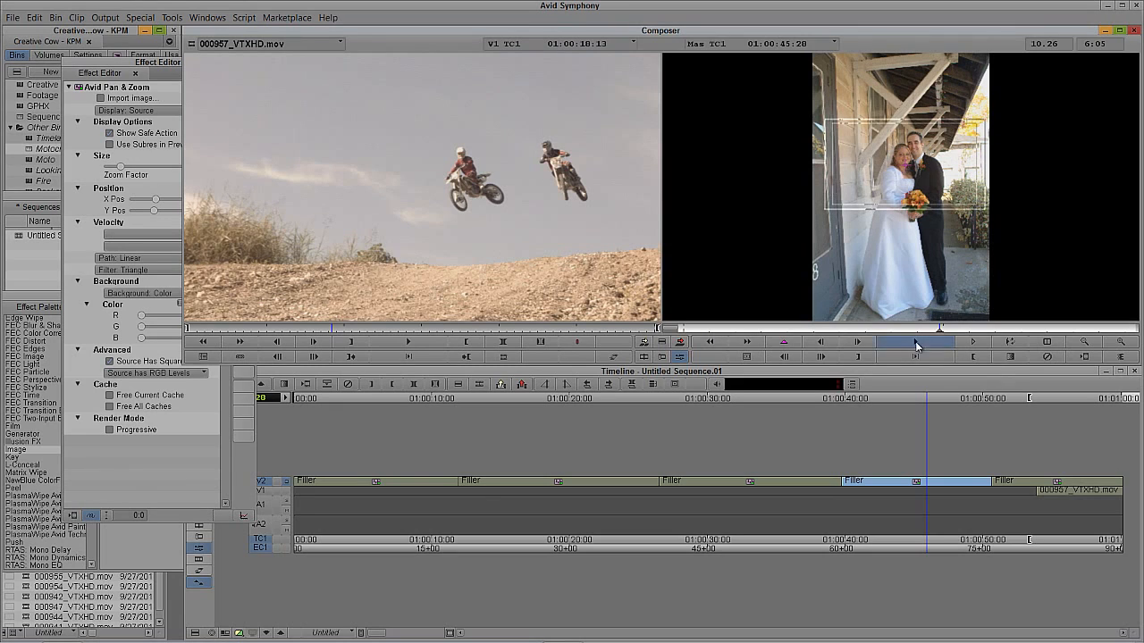
# - Add keyframes at the start and end of the fourth effect and set the end keyframe's Zoom Factor to 3.20
pyautogui.click(939, 331)
pyautogui.moveTo(940, 330); pyautogui.dragTo(666, 330)
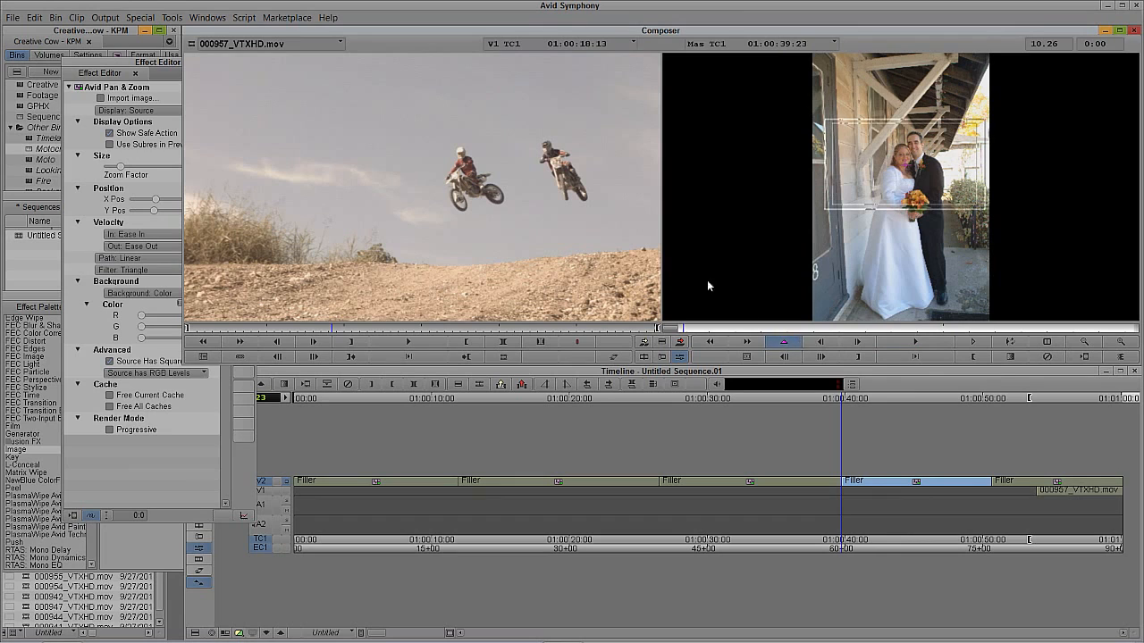
pyautogui.click(164, 66)
pyautogui.moveTo(170, 65); pyautogui.dragTo(128, 58)
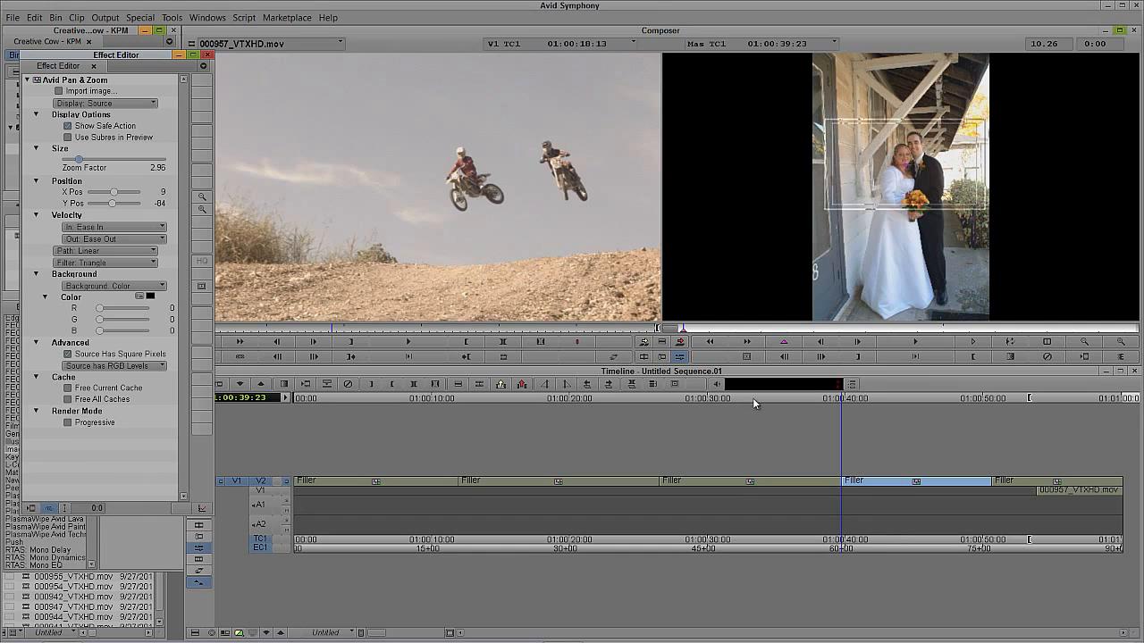
pyautogui.click(1137, 331)
pyautogui.moveTo(1138, 333); pyautogui.dragTo(1139, 332)
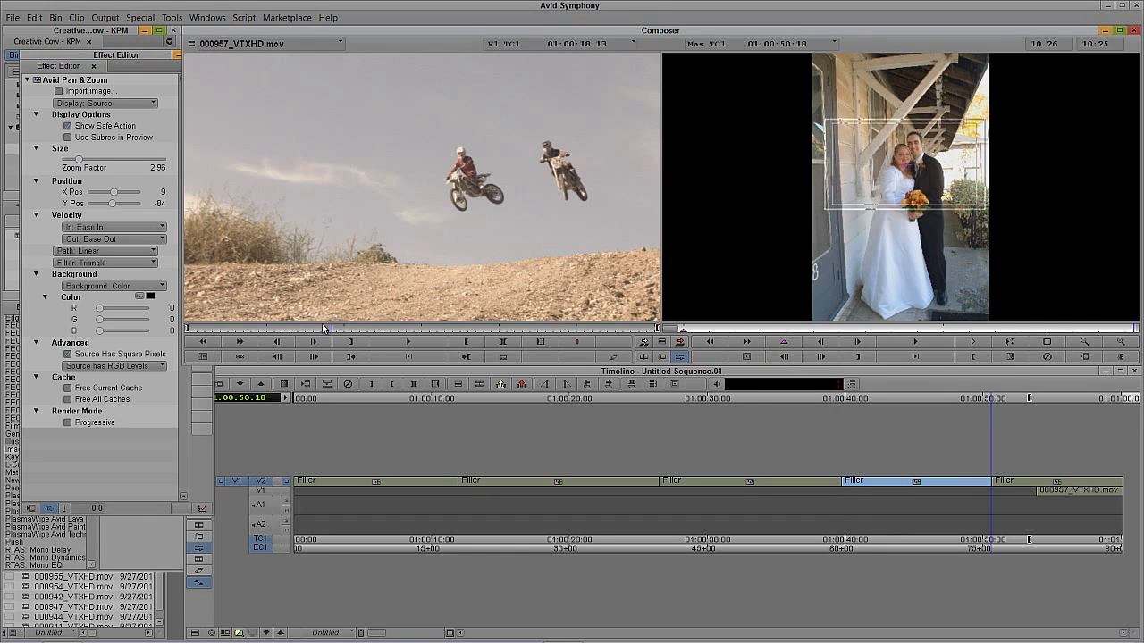
pyautogui.click(781, 345)
pyautogui.click(78, 163)
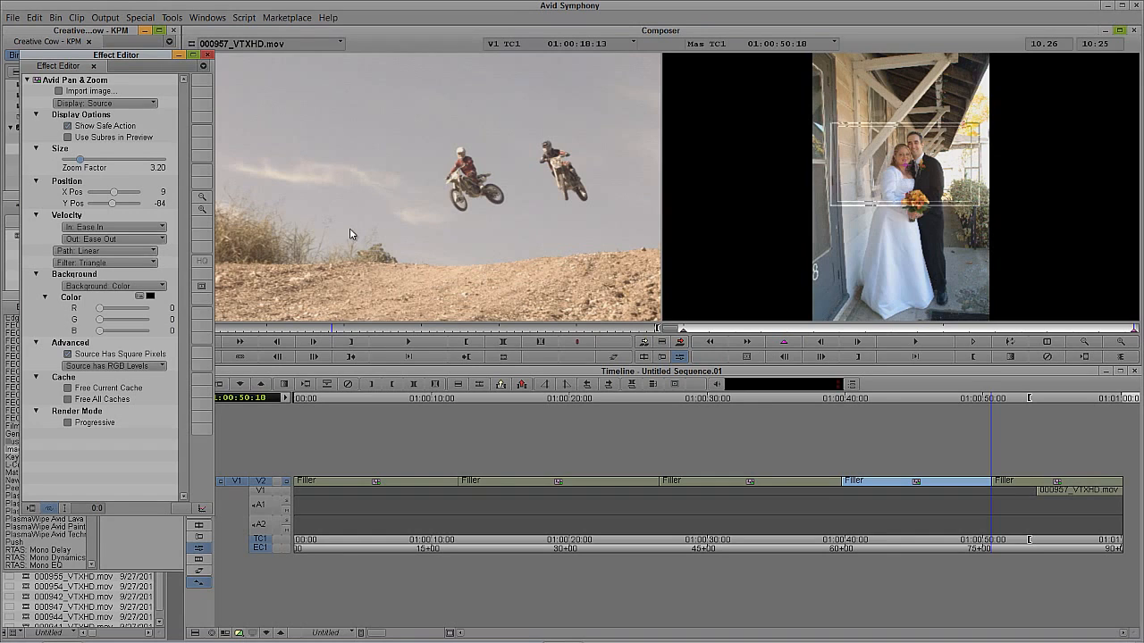
# - Set the fourth effect's In and Out velocity to Linear at its start and switch it to Target display
pyautogui.click(676, 330)
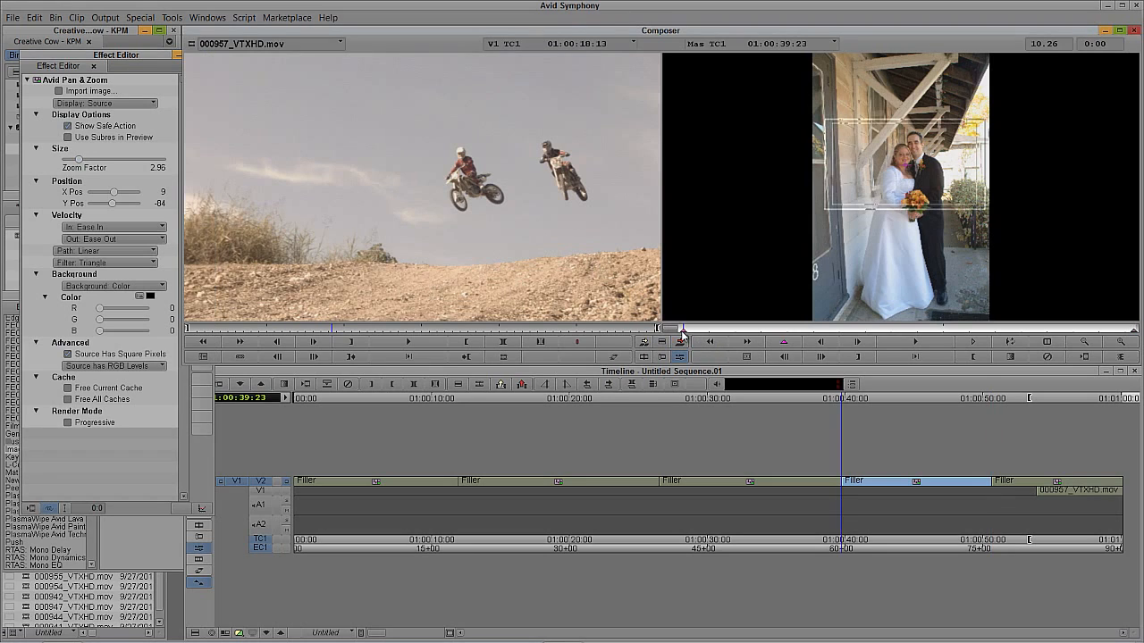
pyautogui.click(116, 228)
pyautogui.click(116, 241)
pyautogui.click(114, 238)
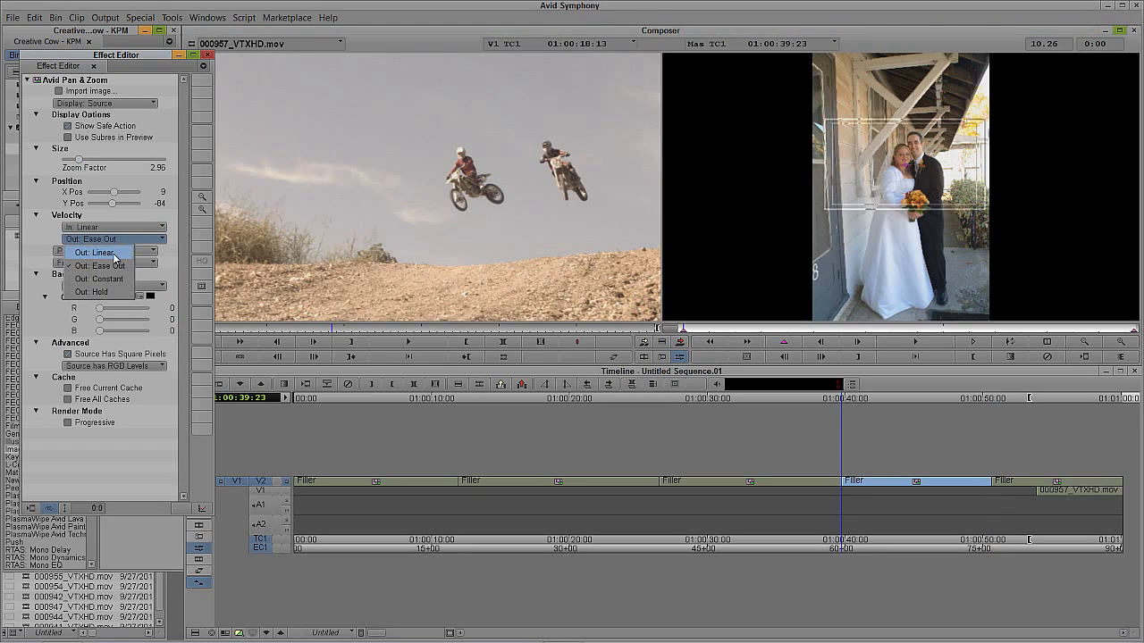
pyautogui.click(115, 252)
pyautogui.click(100, 105)
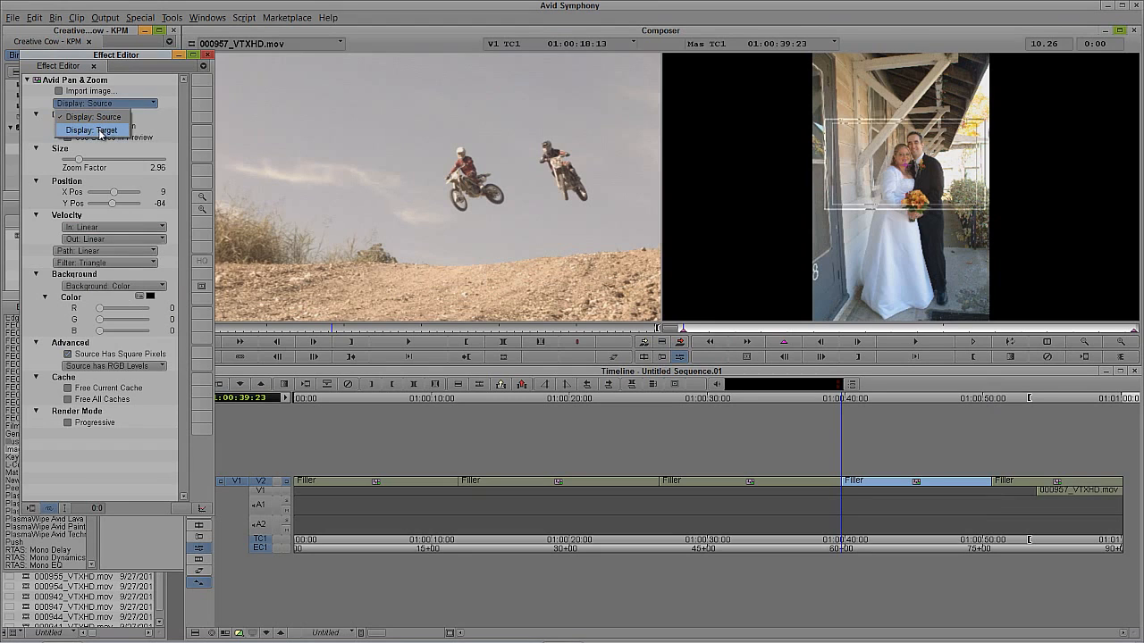
pyautogui.click(102, 129)
pyautogui.click(613, 359)
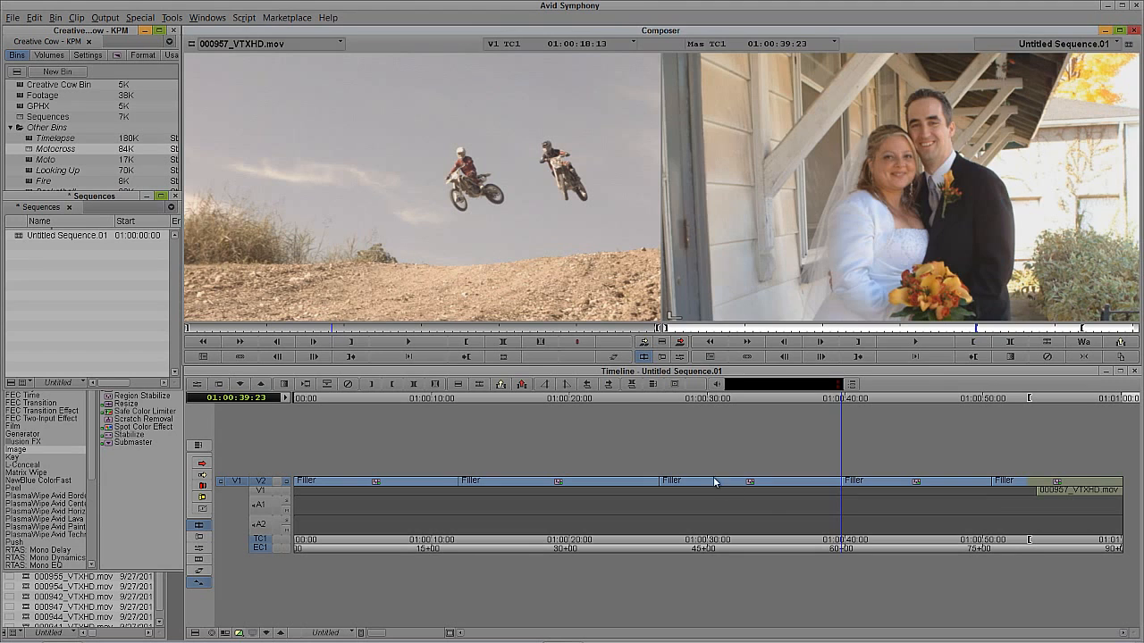
# - Preview the fourth segment's zoom, recheck its effect settings, and review the photo moves across the whole sequence
pyautogui.moveTo(813, 488); pyautogui.dragTo(947, 478)
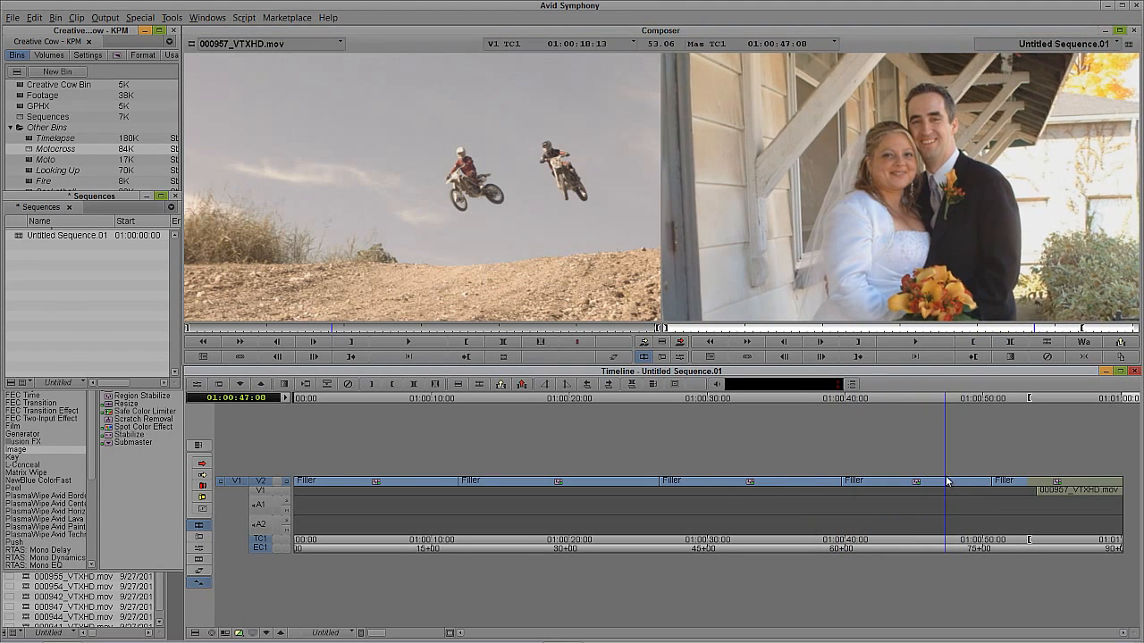
pyautogui.hotkey('shift', 'F10')
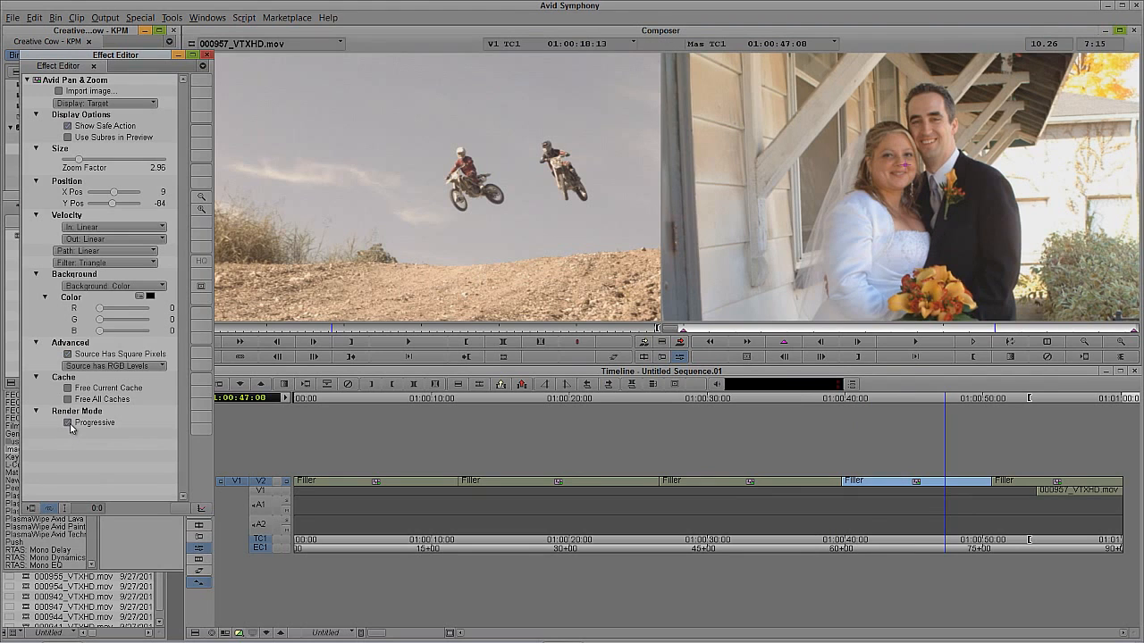
pyautogui.press('y')
pyautogui.moveTo(453, 488); pyautogui.dragTo(1096, 539)
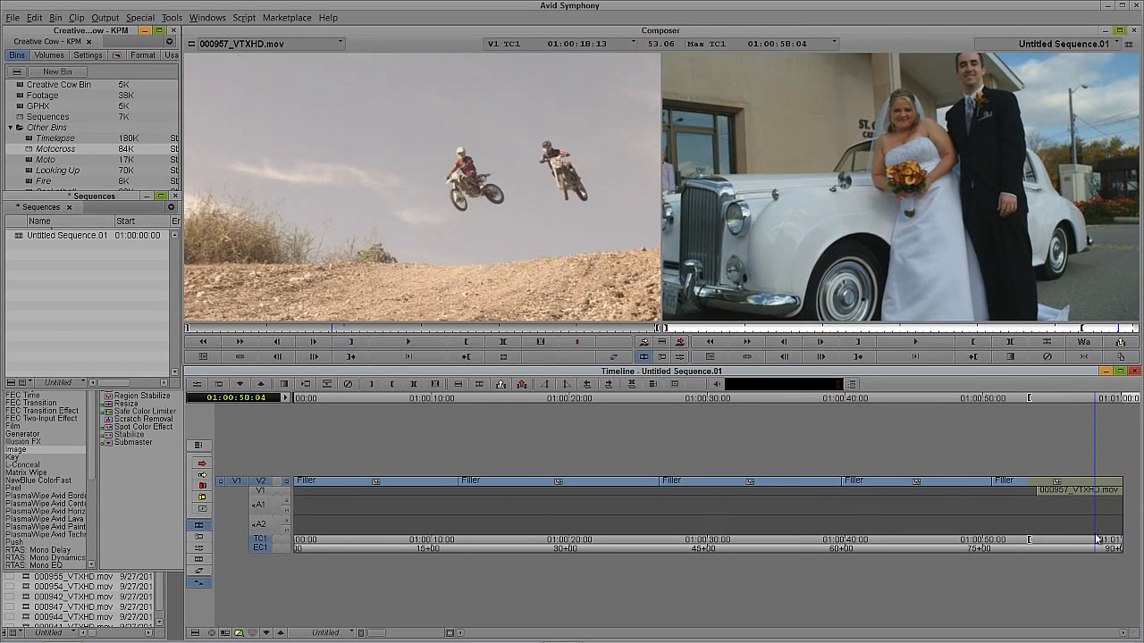
# - Remove the existing effect from the fifth filler segment on V2 and apply a fresh Avid Pan & Zoom effect, opened for editing
pyautogui.click(681, 341)
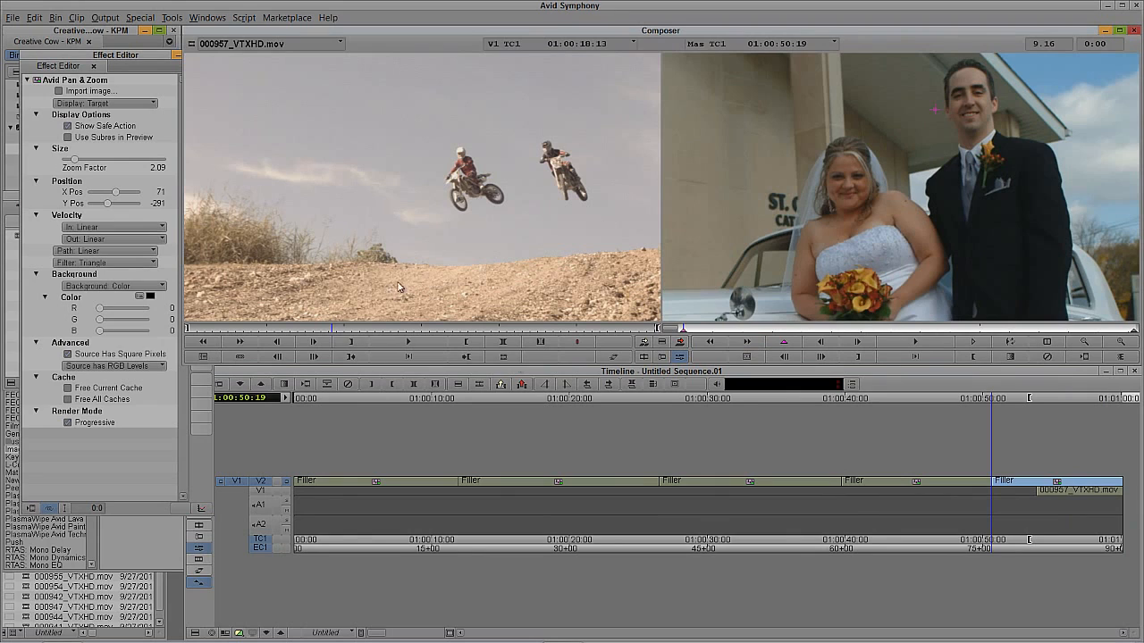
pyautogui.click(611, 488)
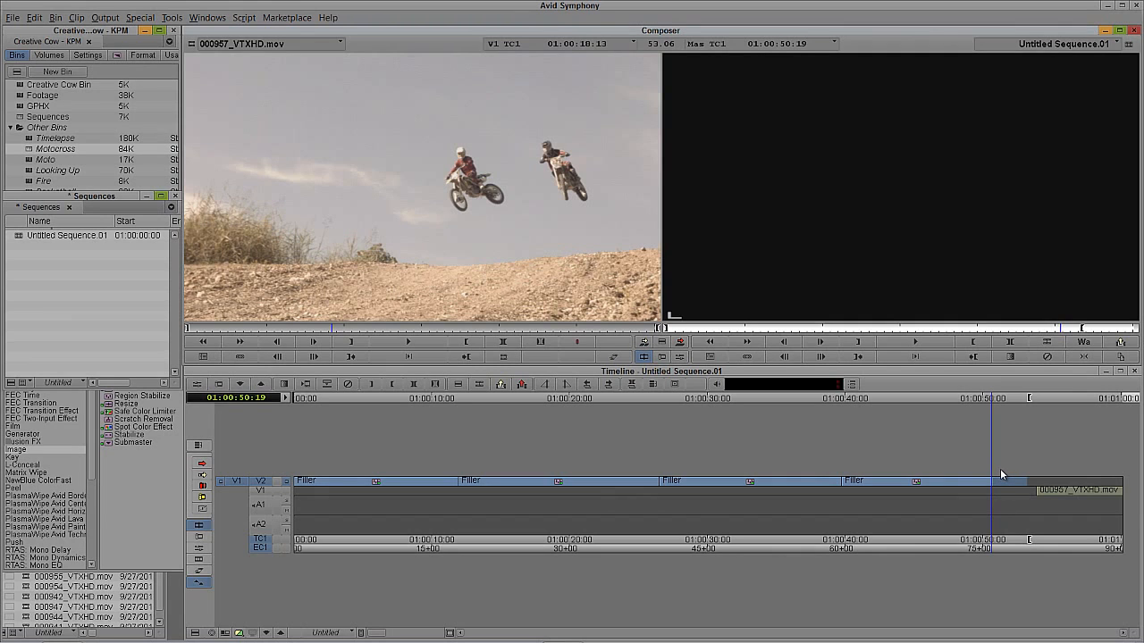
pyautogui.click(125, 490)
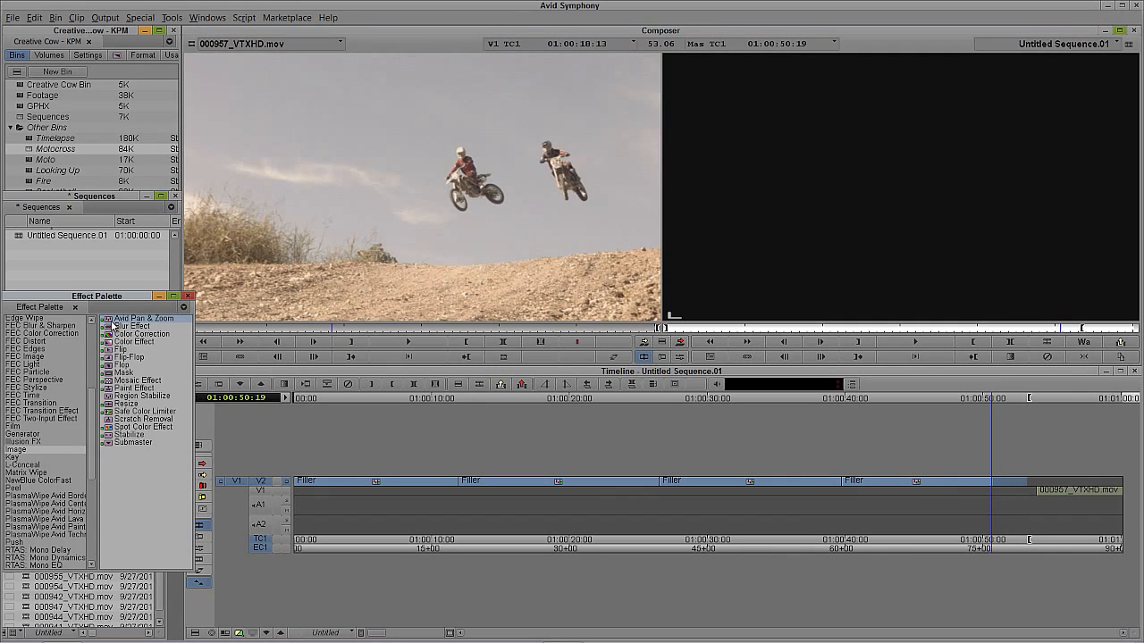
pyautogui.click(1034, 483)
pyautogui.moveTo(1034, 483); pyautogui.dragTo(1034, 484)
pyautogui.hotkey('shift', 'F10')
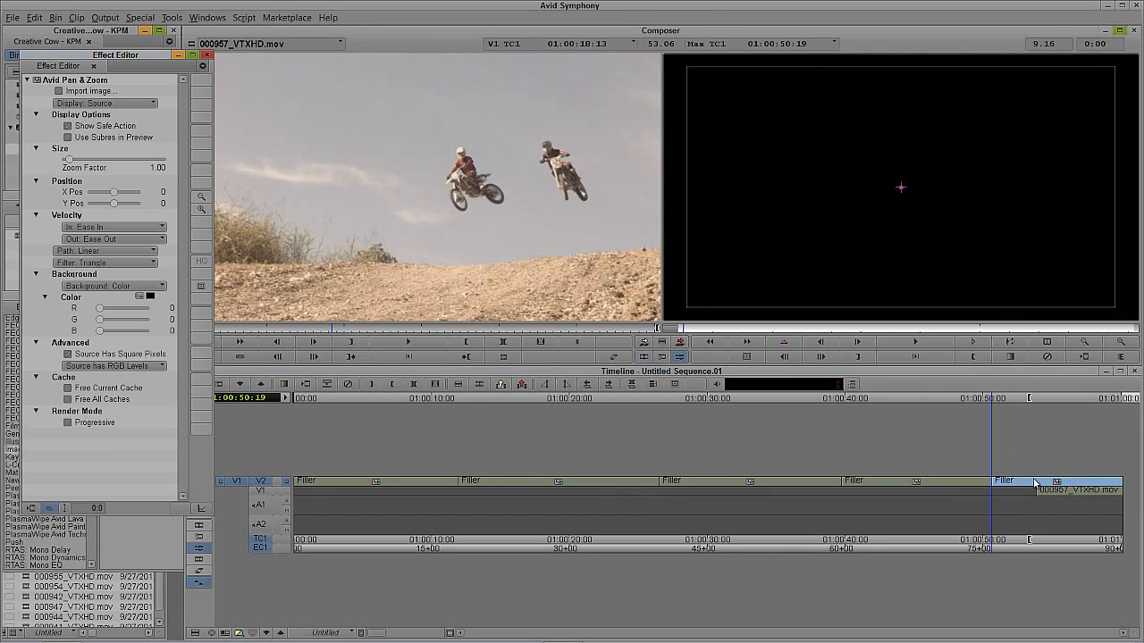
# - Import photo B169 into the fifth effect and set its Zoom Factor to 0.90, shown in Target display
pyautogui.click(69, 92)
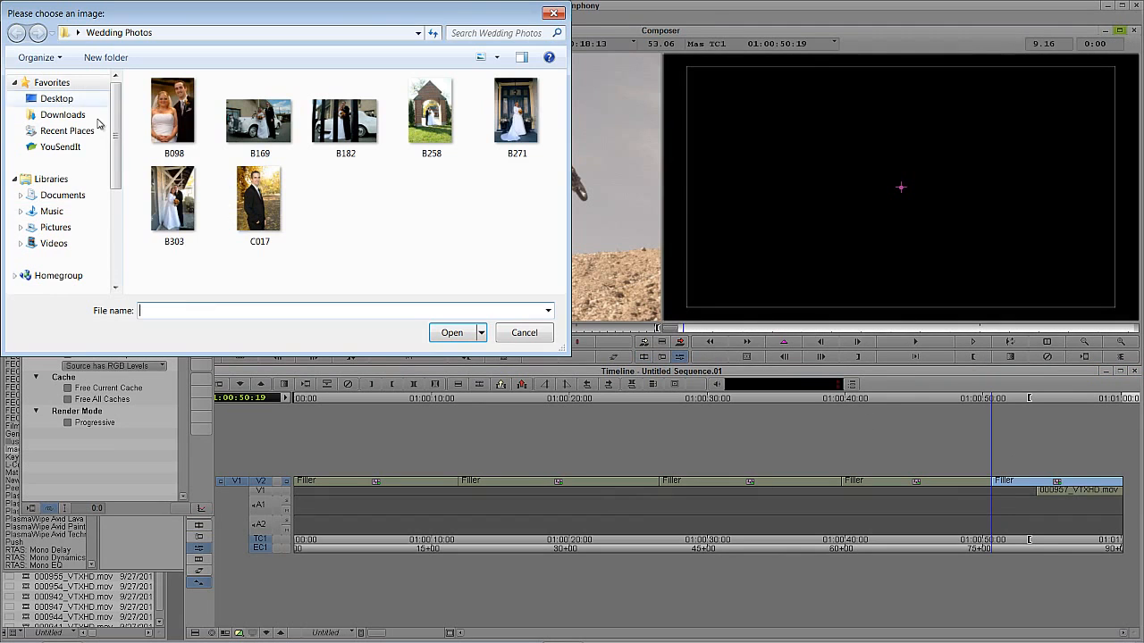
pyautogui.click(268, 133)
pyautogui.doubleClick(268, 132)
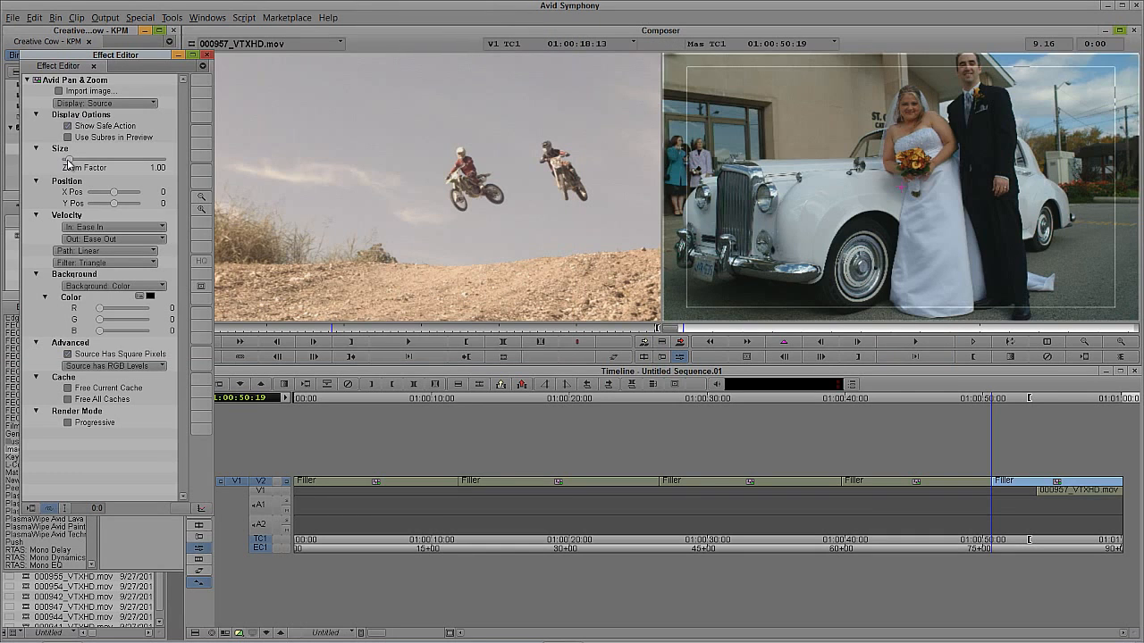
pyautogui.moveTo(68, 162); pyautogui.dragTo(68, 150)
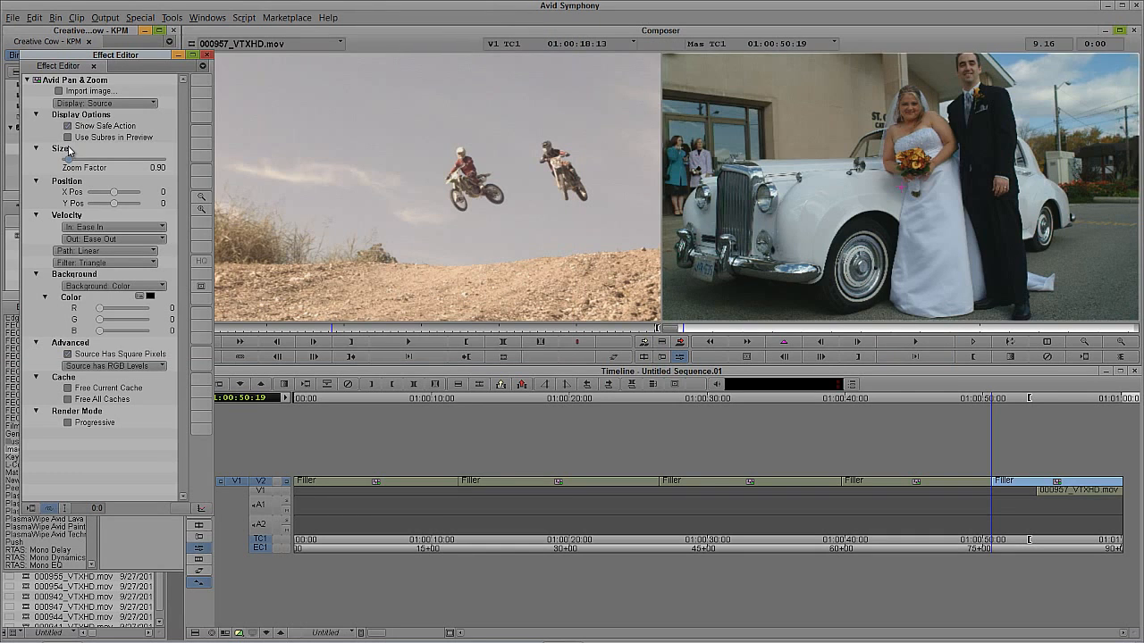
pyautogui.click(86, 105)
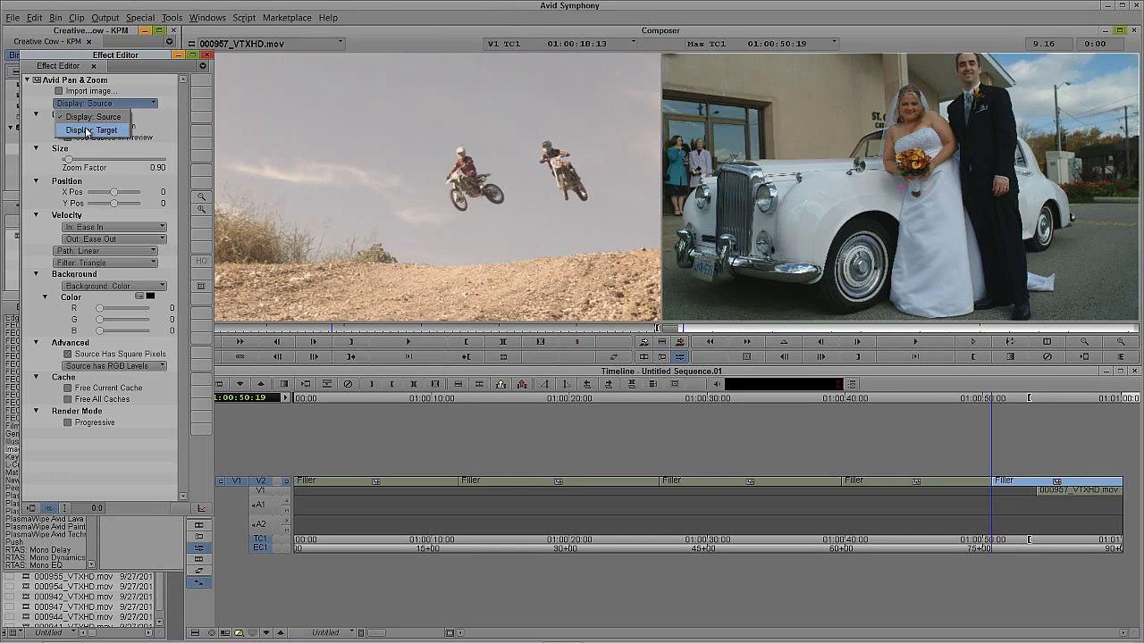
pyautogui.click(87, 131)
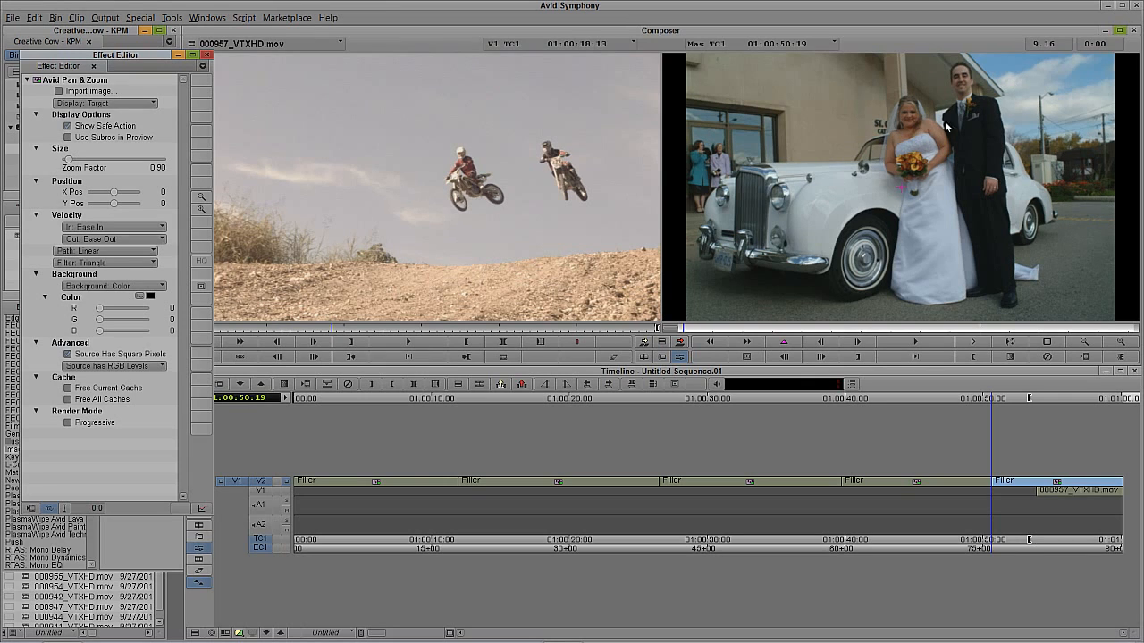
# - Add an end keyframe to the fifth effect and set the start keyframe to Zoom Factor 1.00 and Y Pos -54
pyautogui.moveTo(1109, 328); pyautogui.dragTo(1135, 328)
pyautogui.click(784, 342)
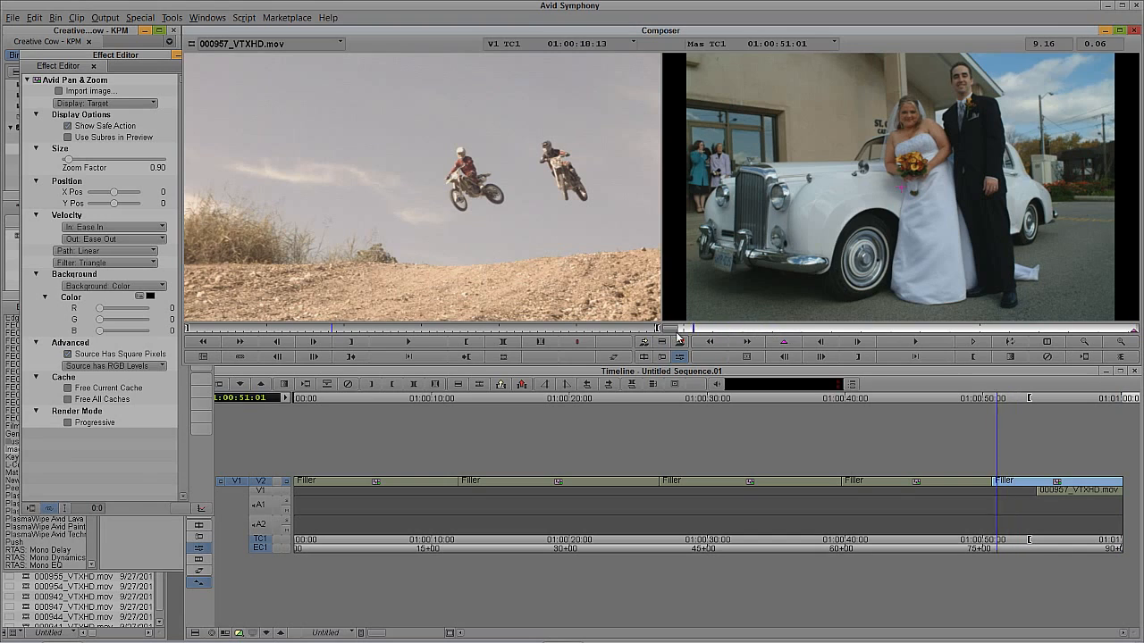
pyautogui.click(72, 159)
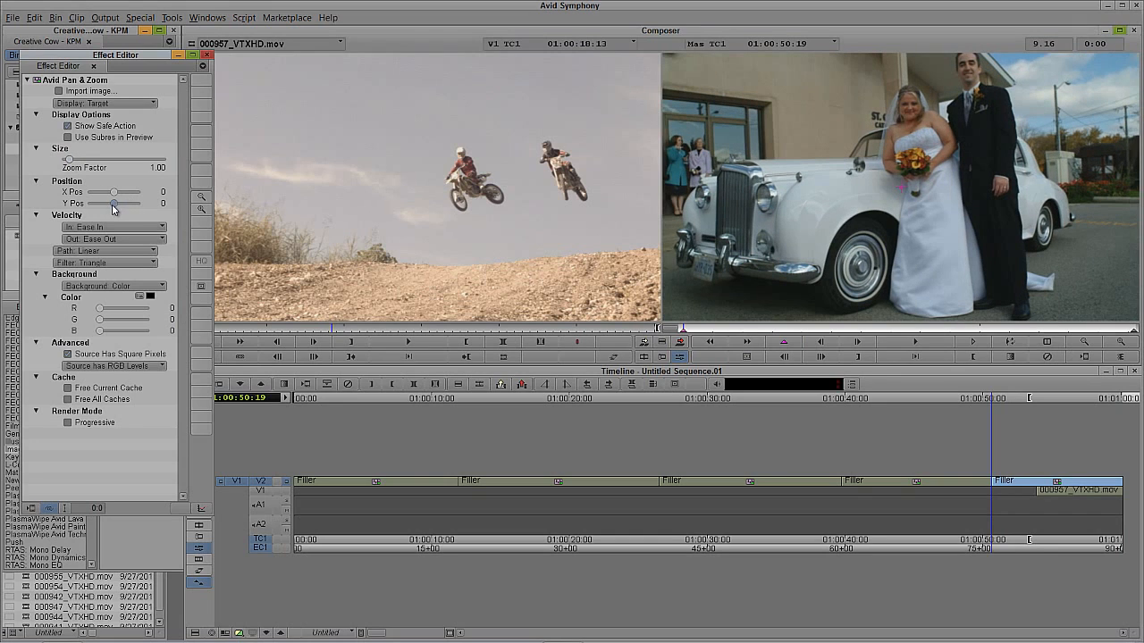
pyautogui.moveTo(113, 208); pyautogui.dragTo(114, 214)
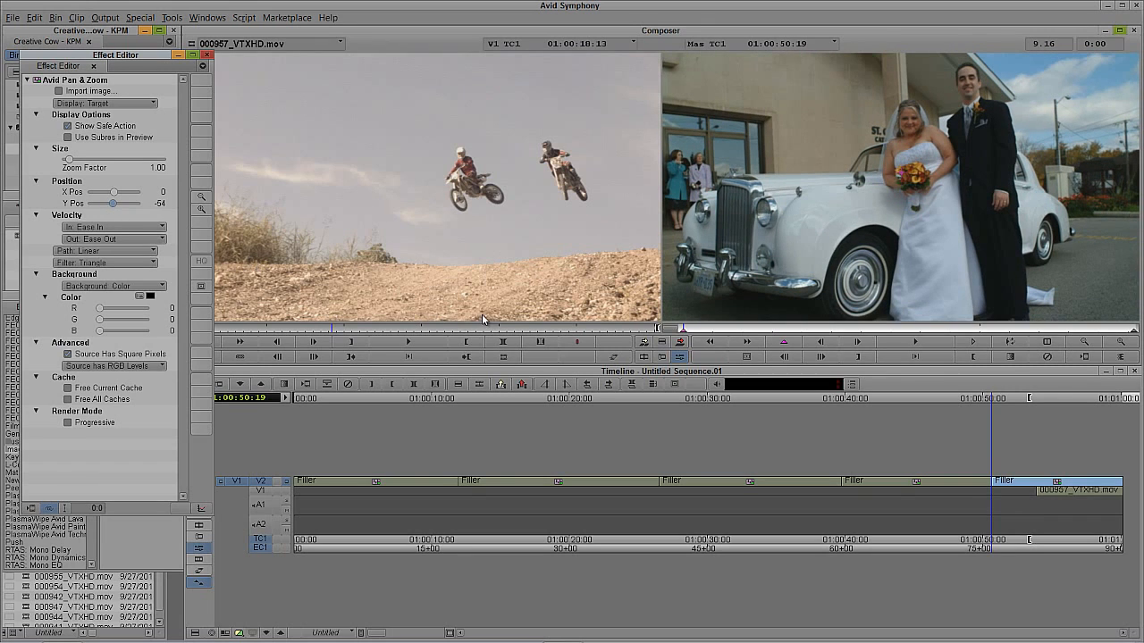
# - Set the fifth effect's In and Out velocity to Linear at its start keyframe and play back the move
pyautogui.click(683, 333)
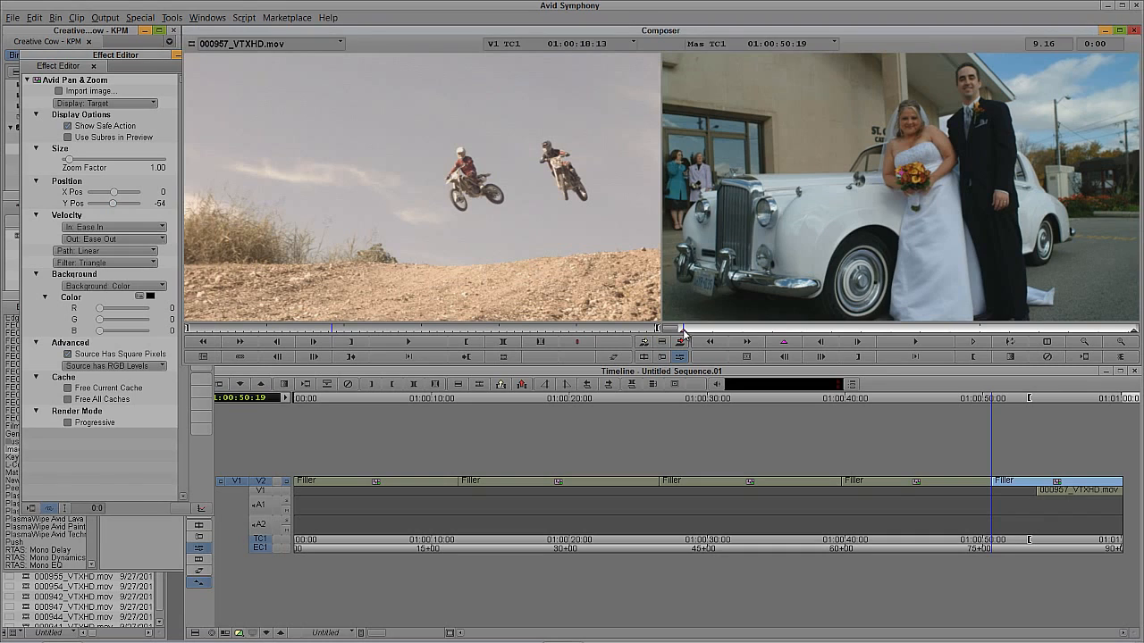
pyautogui.click(105, 227)
pyautogui.click(94, 241)
pyautogui.click(106, 239)
pyautogui.click(93, 253)
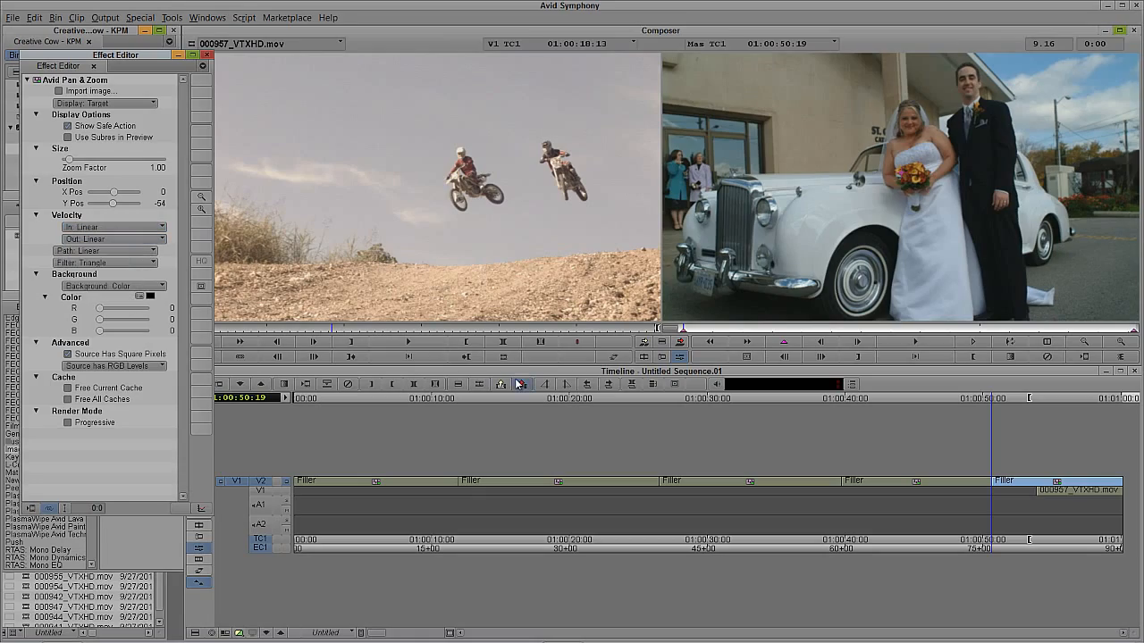
pyautogui.press('y')
pyautogui.click(972, 496)
pyautogui.press('space')
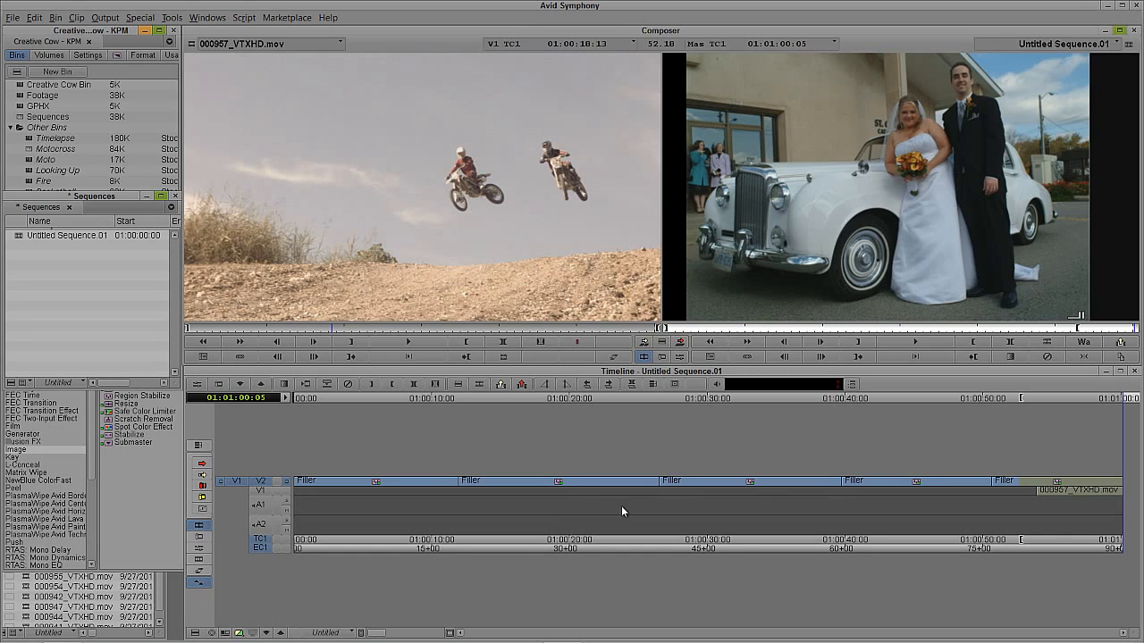
# - Add a 24-frame dissolve positioned Starting at Cut at the beginning of the V2 sequence
pyautogui.moveTo(749, 493); pyautogui.dragTo(231, 504)
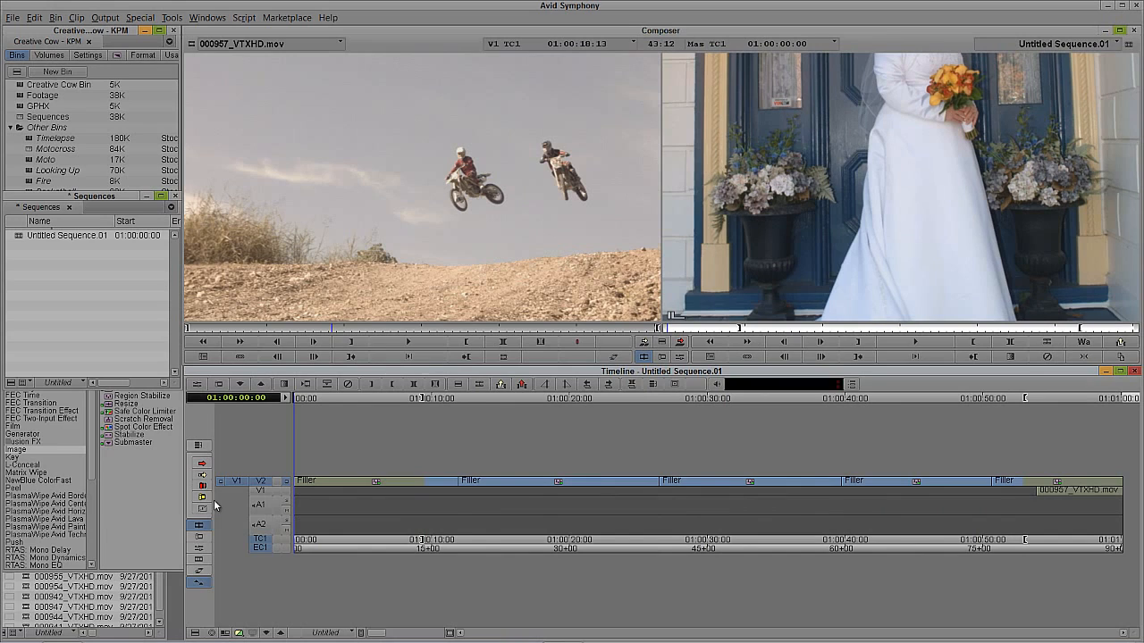
pyautogui.press('\\')
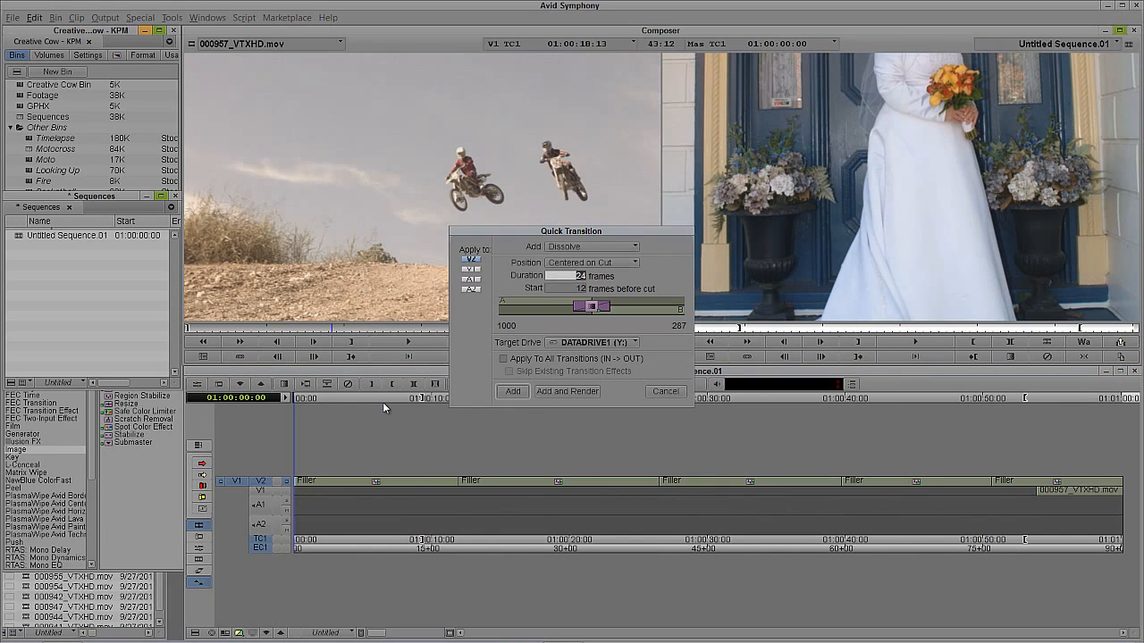
pyautogui.click(569, 263)
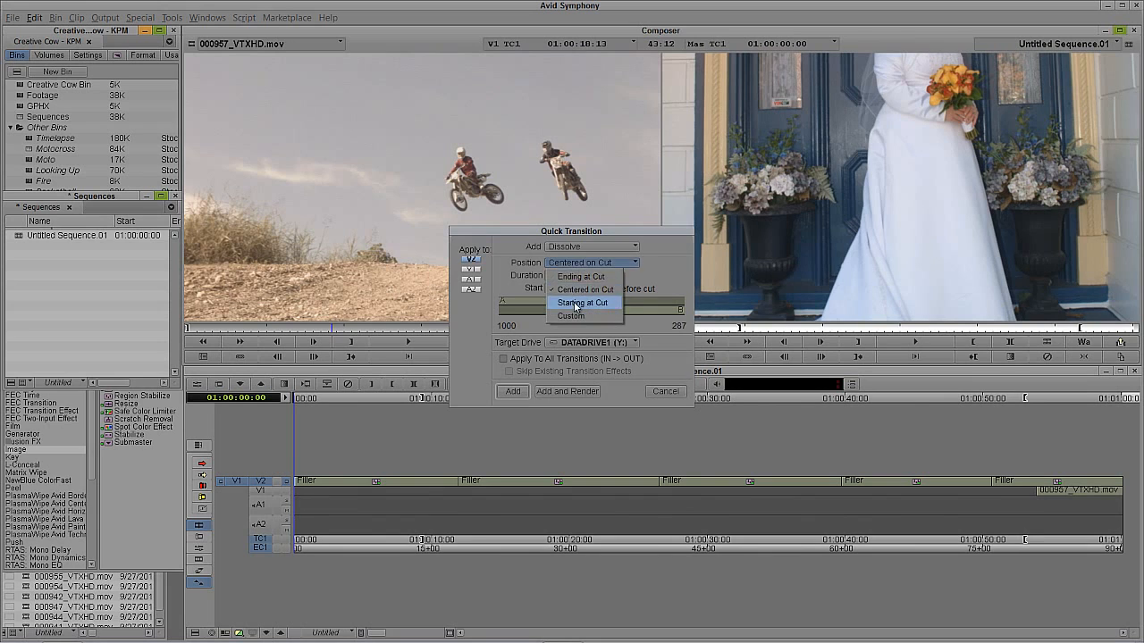
pyautogui.click(573, 304)
pyautogui.click(519, 391)
# - Add a 24-frame dissolve positioned Ending at Cut at the end of V2 and scrub through the fade
pyautogui.moveTo(773, 497); pyautogui.dragTo(1124, 505)
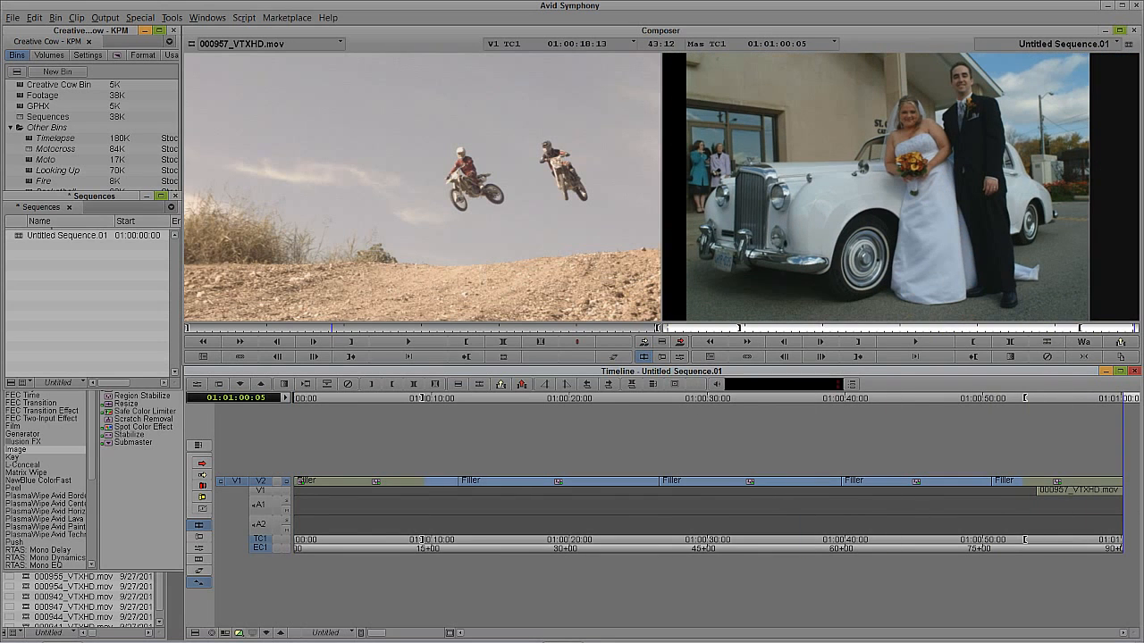
pyautogui.press('\\')
pyautogui.click(592, 262)
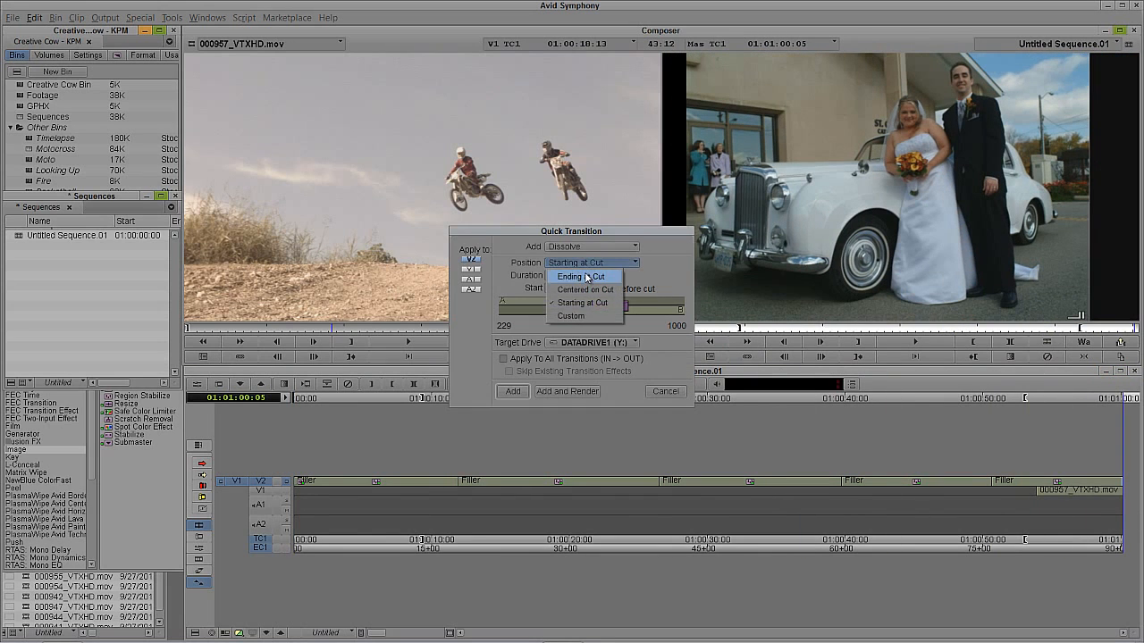
pyautogui.click(573, 270)
pyautogui.press('Return')
pyautogui.moveTo(489, 496); pyautogui.dragTo(1119, 517)
pyautogui.click(1116, 510)
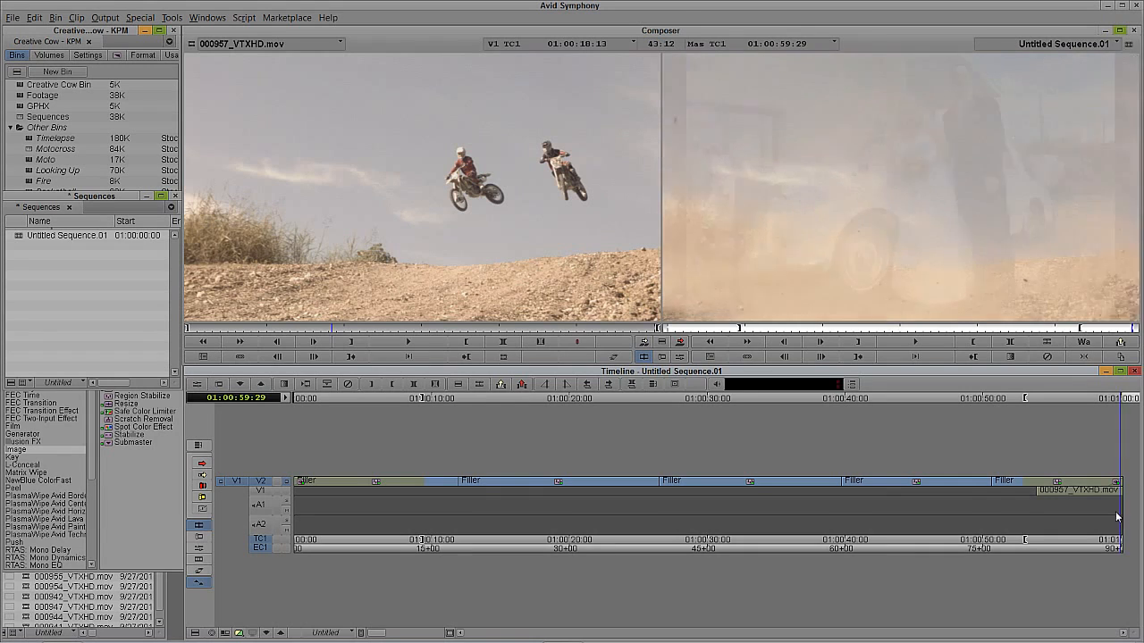
# - Try marking the motocross clip's range on V1
pyautogui.click(262, 489)
pyautogui.click(262, 482)
pyautogui.press('t')
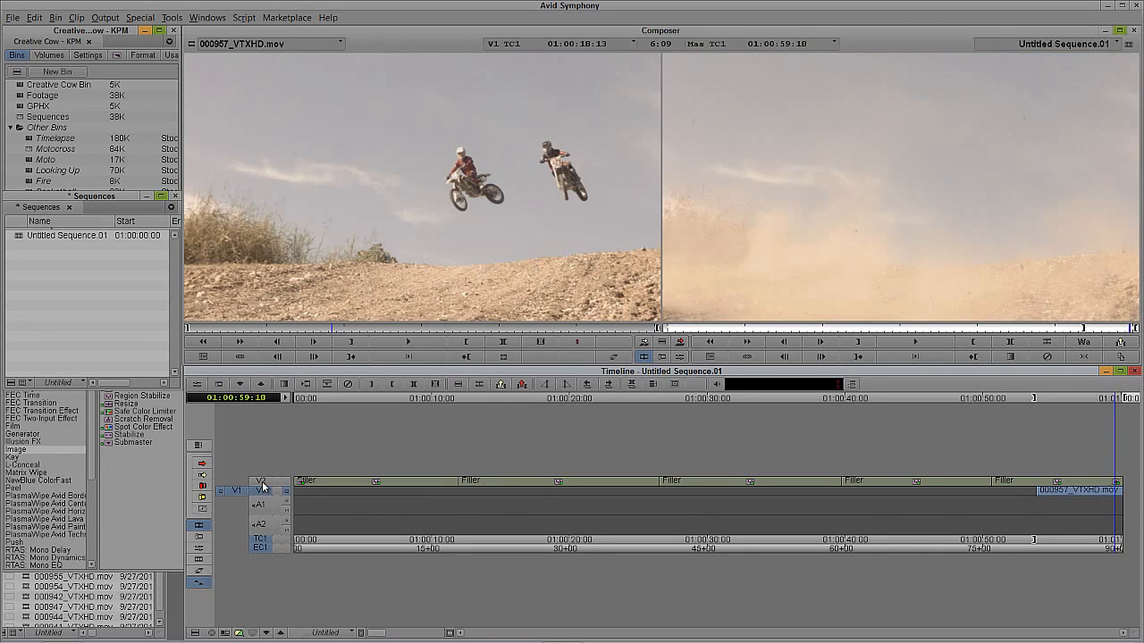
pyautogui.press('z')
# - Mark a range spanning the interior photo cuts with the Out point at 01:00:53:00 and make V2 the active track
pyautogui.click(1063, 490)
pyautogui.moveTo(1078, 487); pyautogui.dragTo(1025, 490)
pyautogui.click(286, 482)
pyautogui.press('i')
pyautogui.press('o')
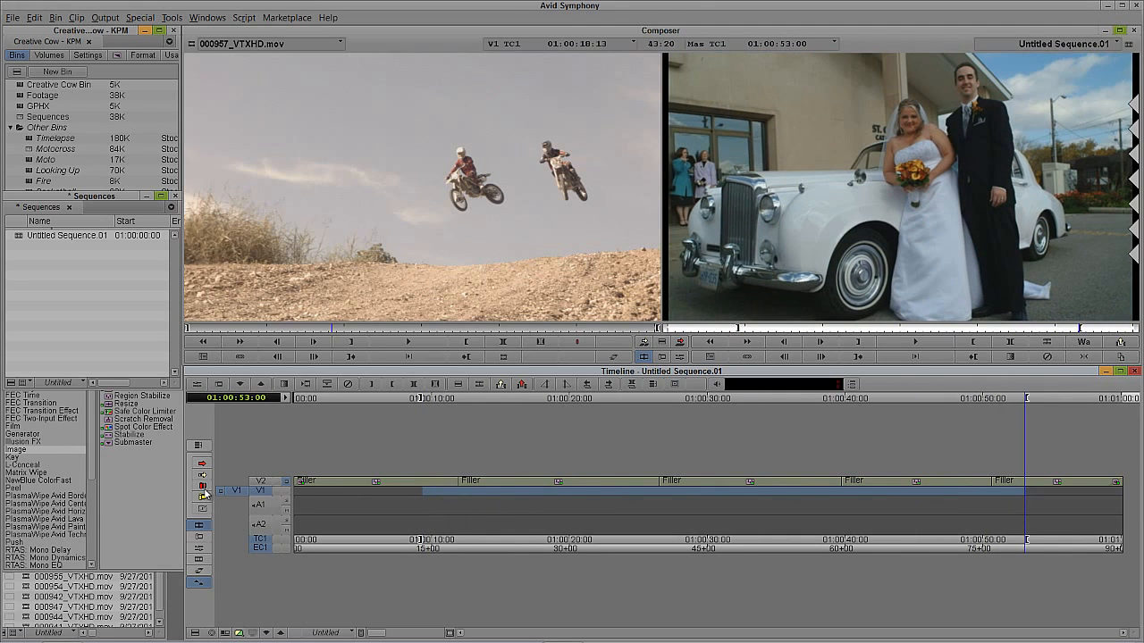
pyautogui.click(262, 483)
# - Try to apply 24-frame dissolves positioned Ending at Cut to all transitions in the marked range
pyautogui.press('\\')
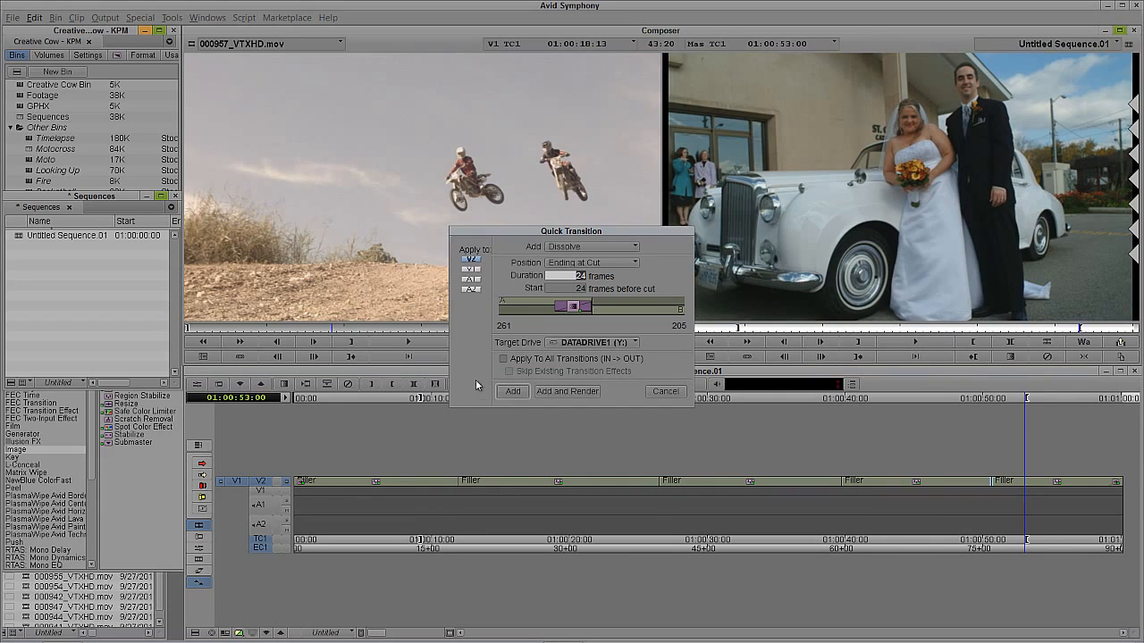
pyautogui.click(596, 363)
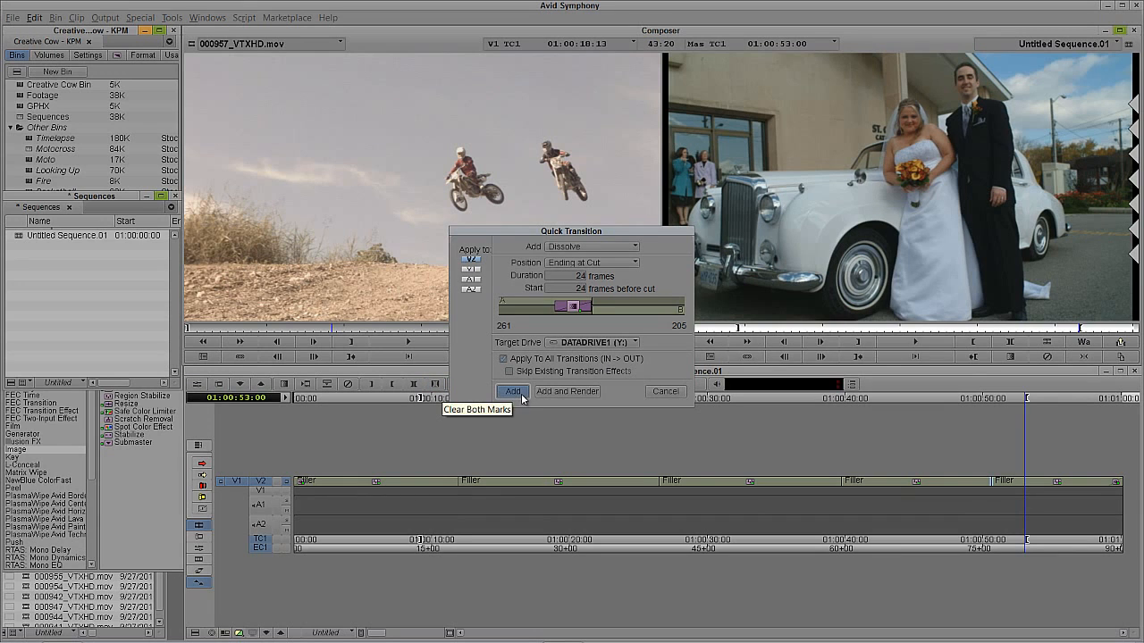
pyautogui.click(513, 391)
pyautogui.moveTo(397, 497); pyautogui.dragTo(639, 486)
pyautogui.press('q')
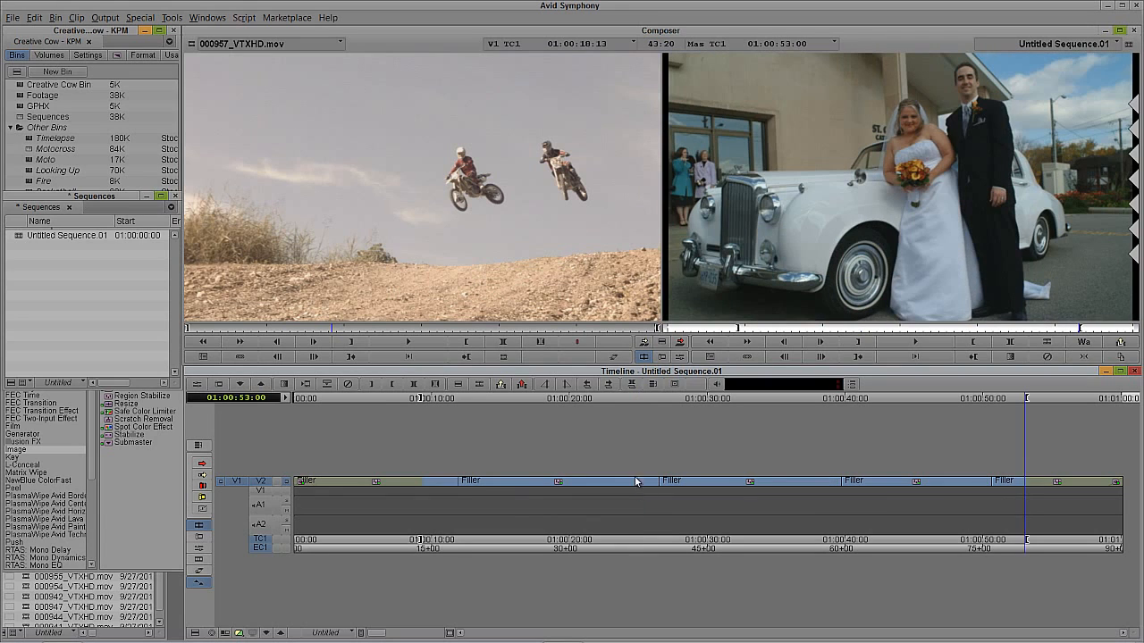
# - Add a 48-frame dissolve positioned Centered on Cut at the cut between the fourth and fifth V2 segments
pyautogui.press('\\')
pyautogui.click(590, 263)
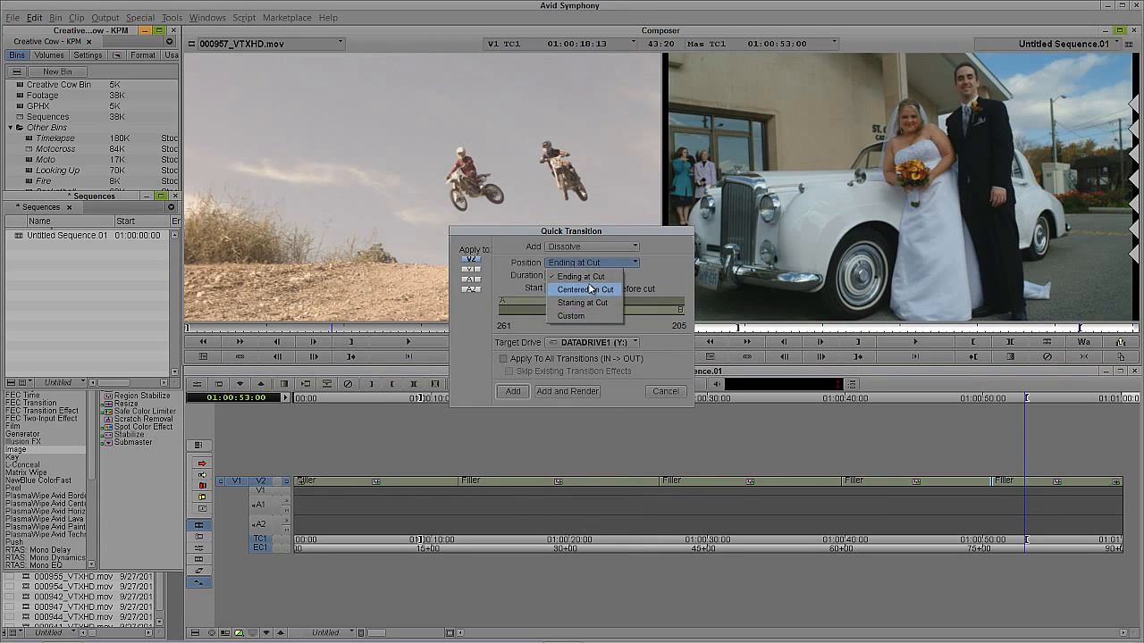
pyautogui.click(590, 288)
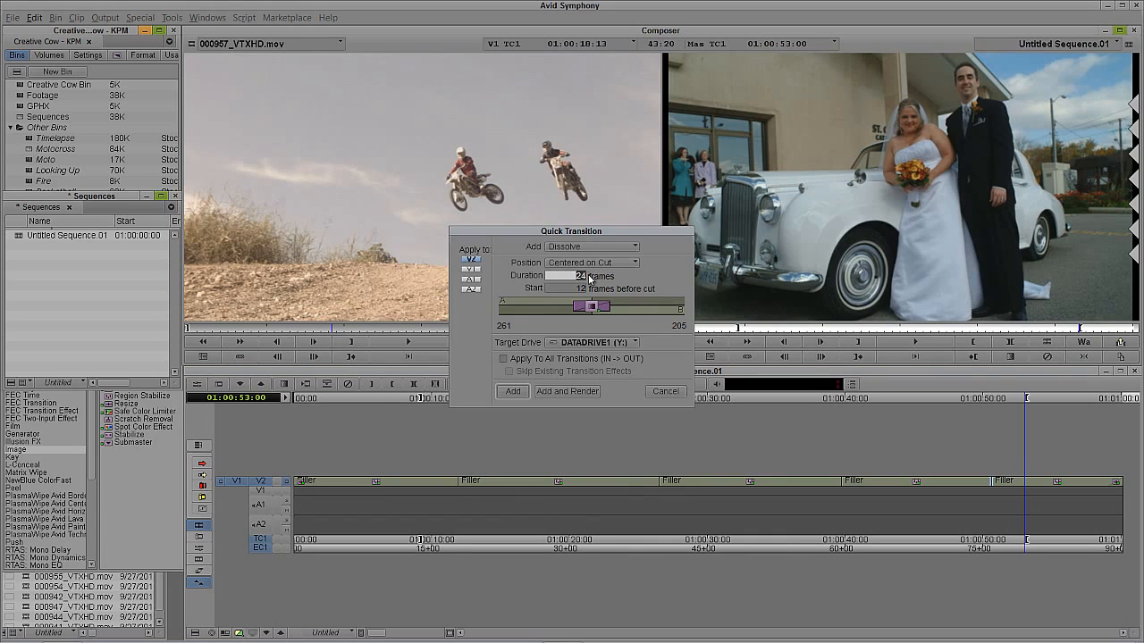
pyautogui.click(592, 272)
pyautogui.write('48')
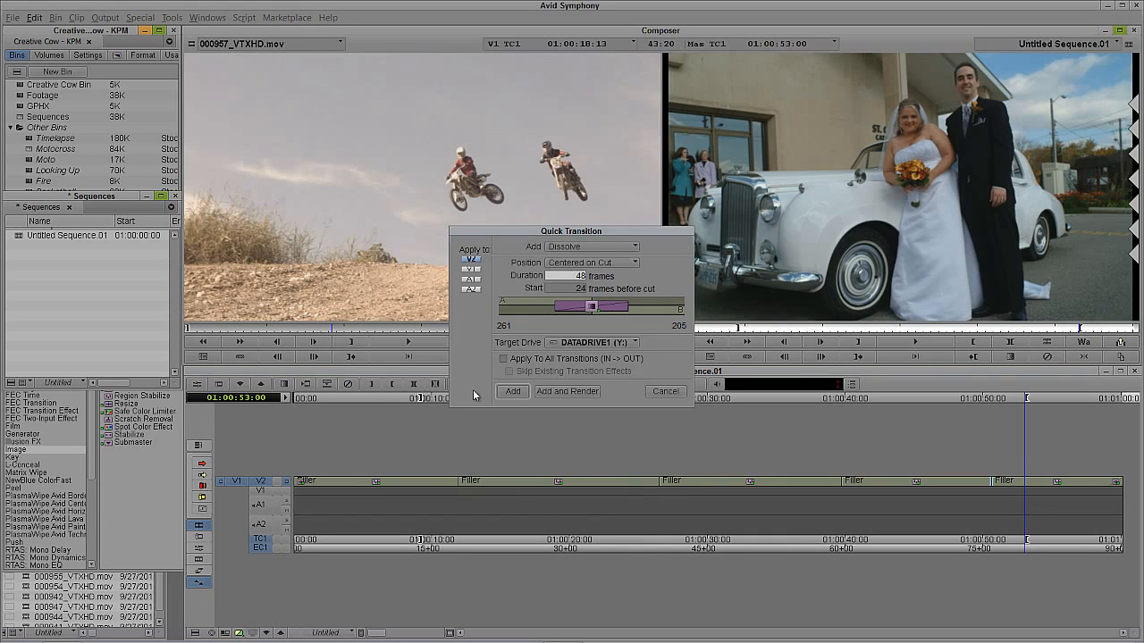
pyautogui.click(513, 392)
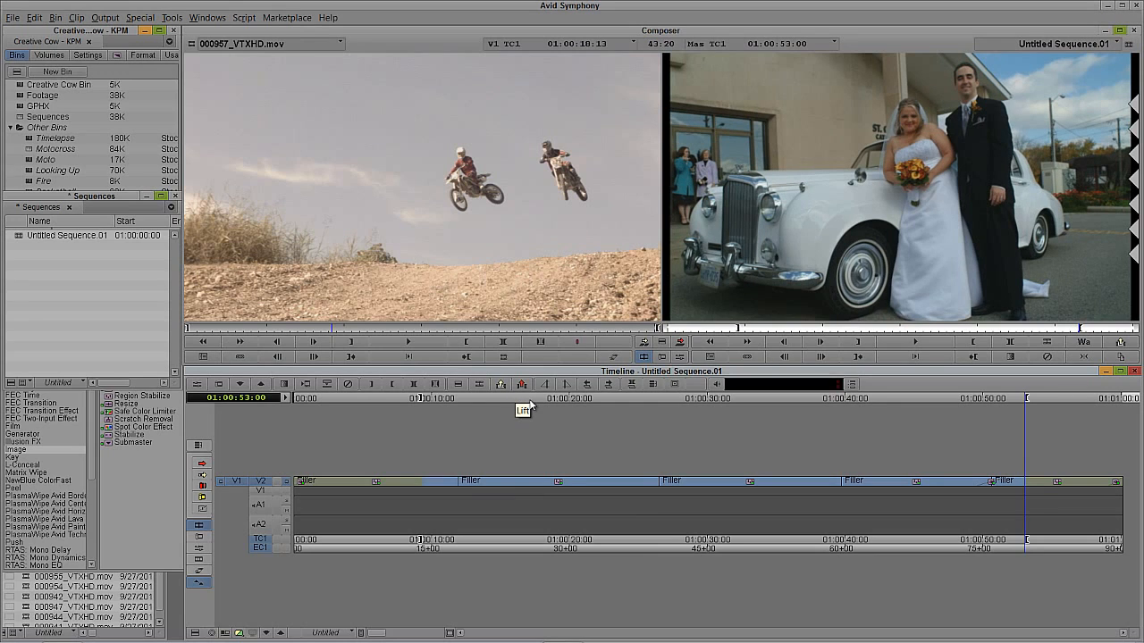
# - Undo the single dissolve and apply the 48-frame centered dissolve to all transitions between the In and Out marks
pyautogui.hotkey('ctrl', 'z')
pyautogui.press('\\')
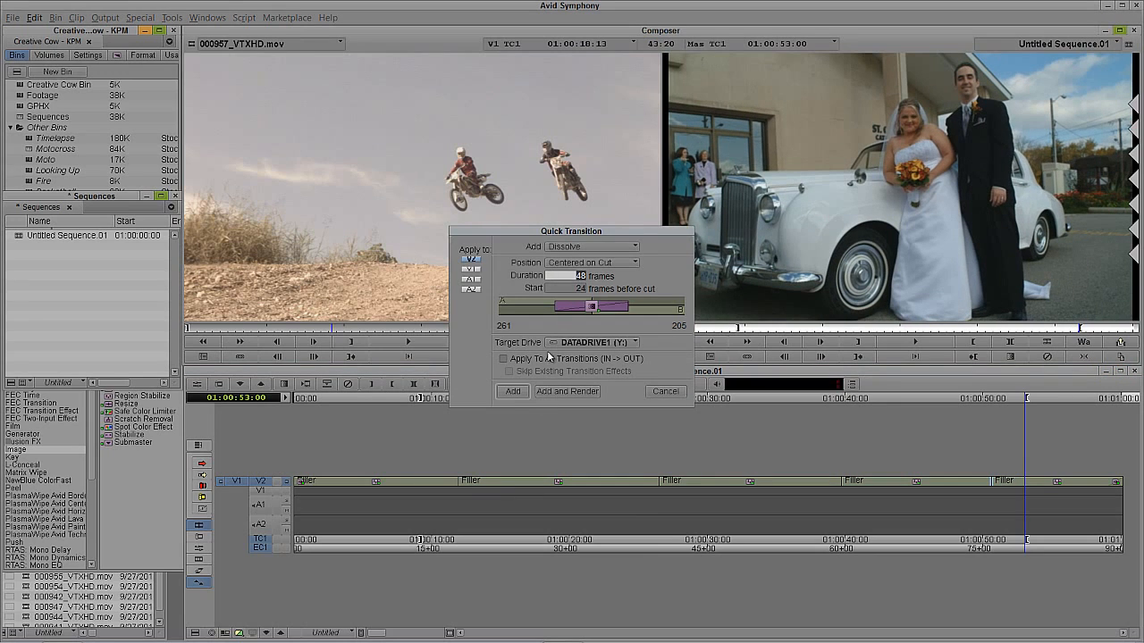
pyautogui.click(547, 358)
pyautogui.click(513, 391)
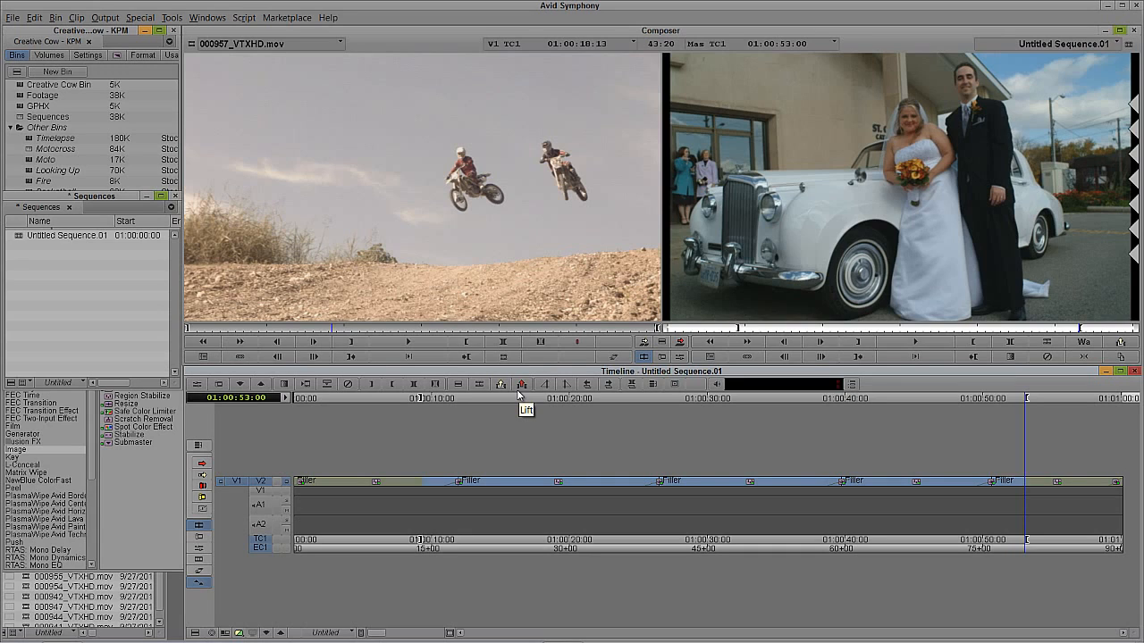
# - Play the photo montage from the beginning and review the dissolves between the Pan & Zoom moves
pyautogui.moveTo(438, 489); pyautogui.dragTo(273, 489)
pyautogui.click(910, 340)
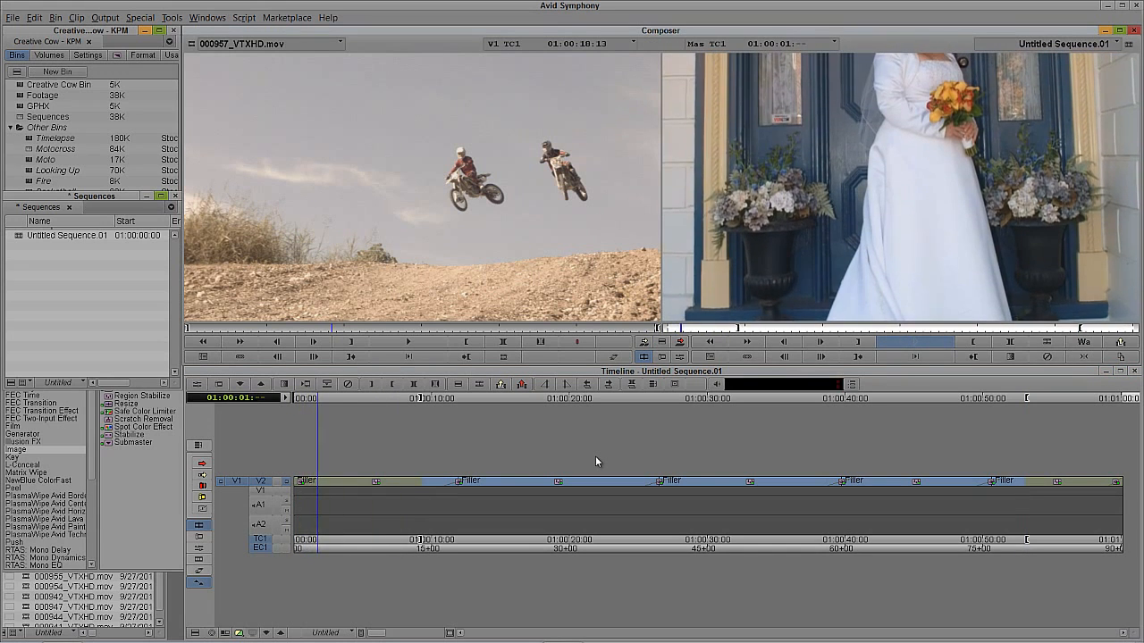
pyautogui.click(433, 497)
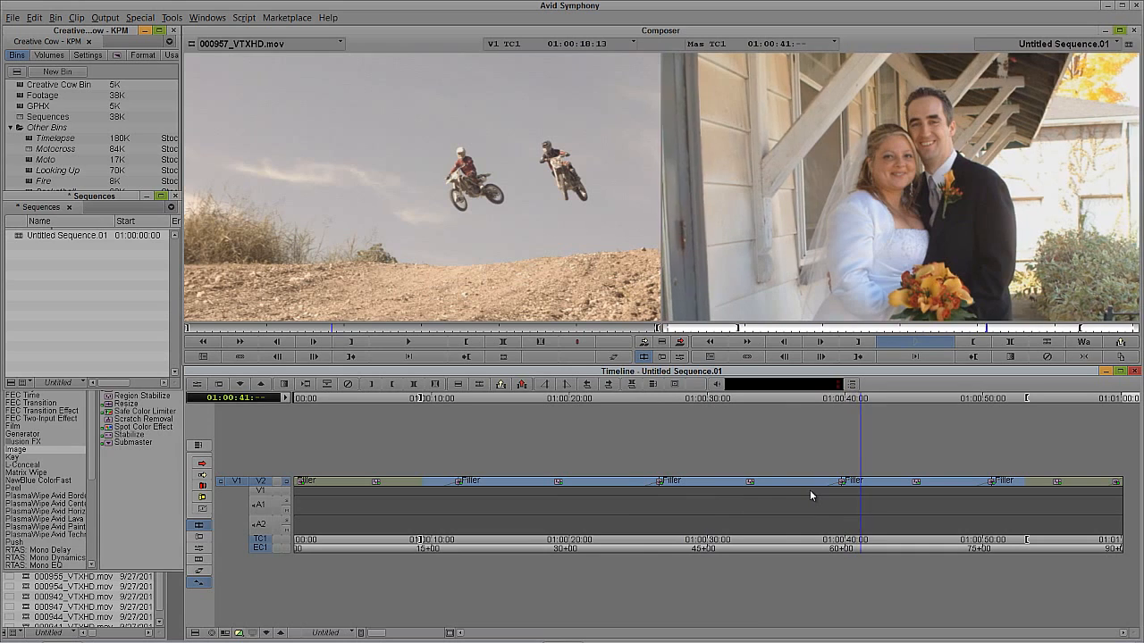
pyautogui.click(975, 489)
pyautogui.press('space')
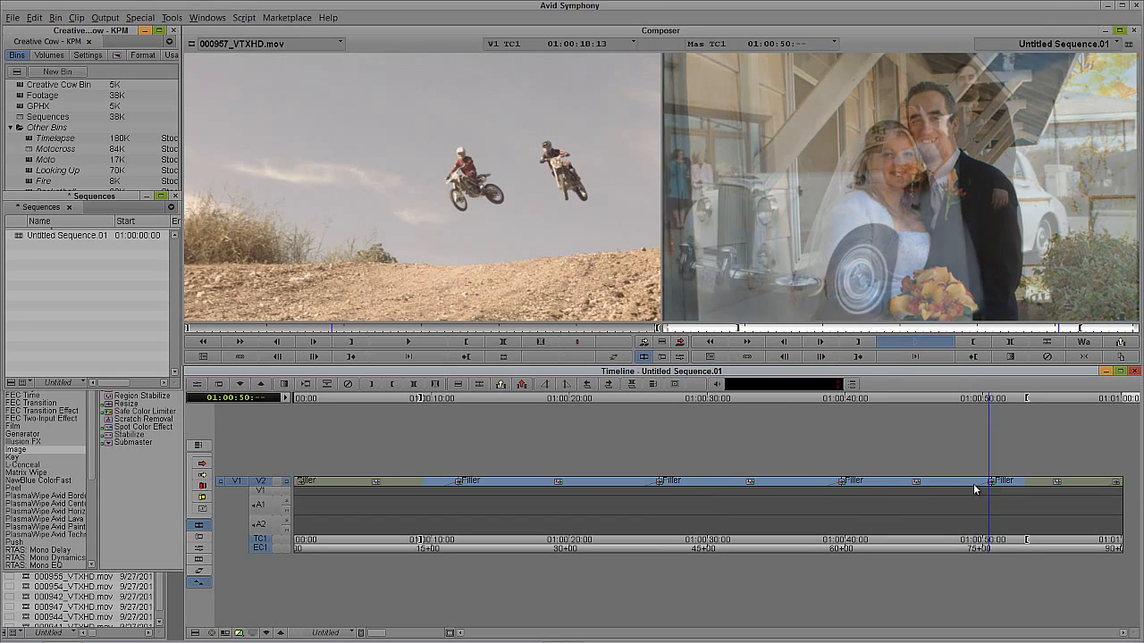